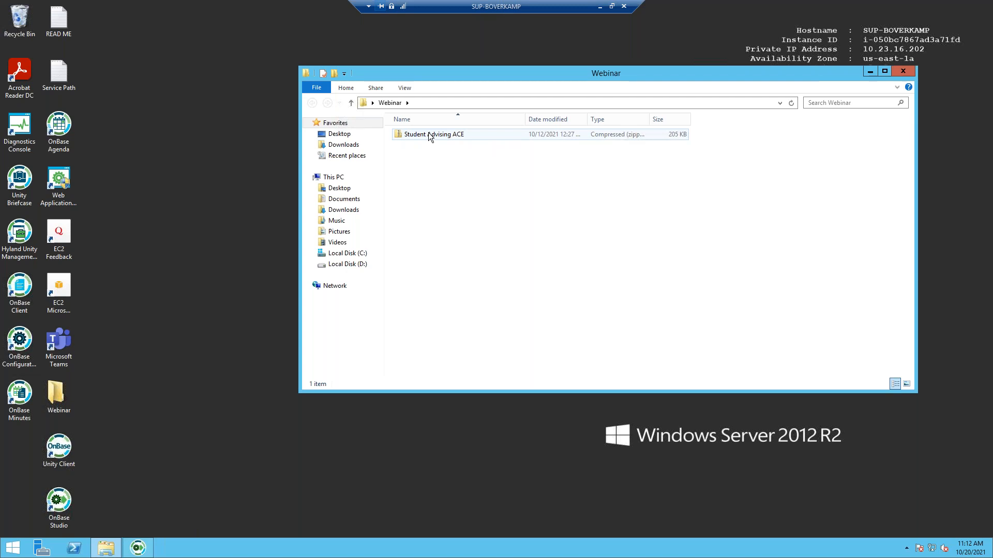
- Extract the Student Advising ACE zip, enter 02 - Configuration or Export File, and open the student-advising workbook
click(466, 176)
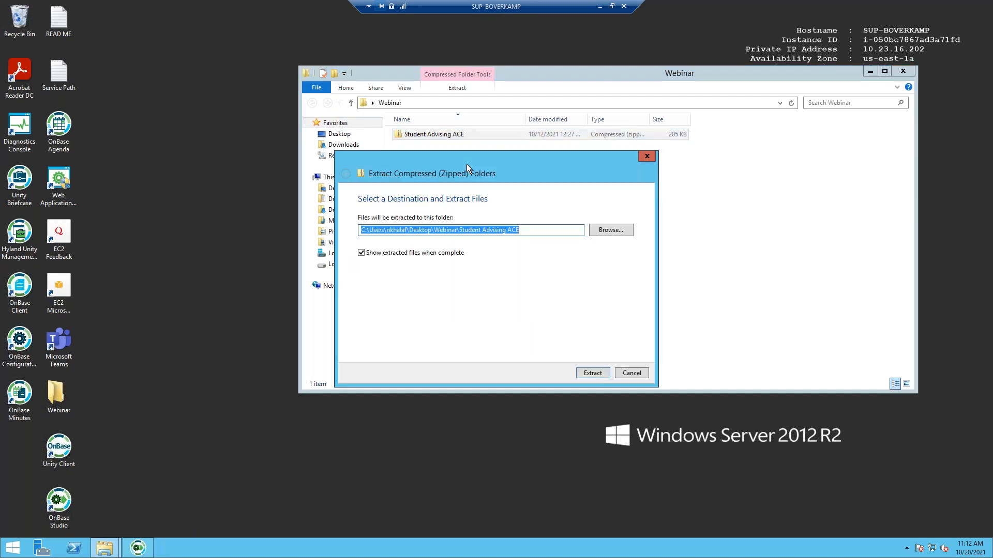
click(593, 373)
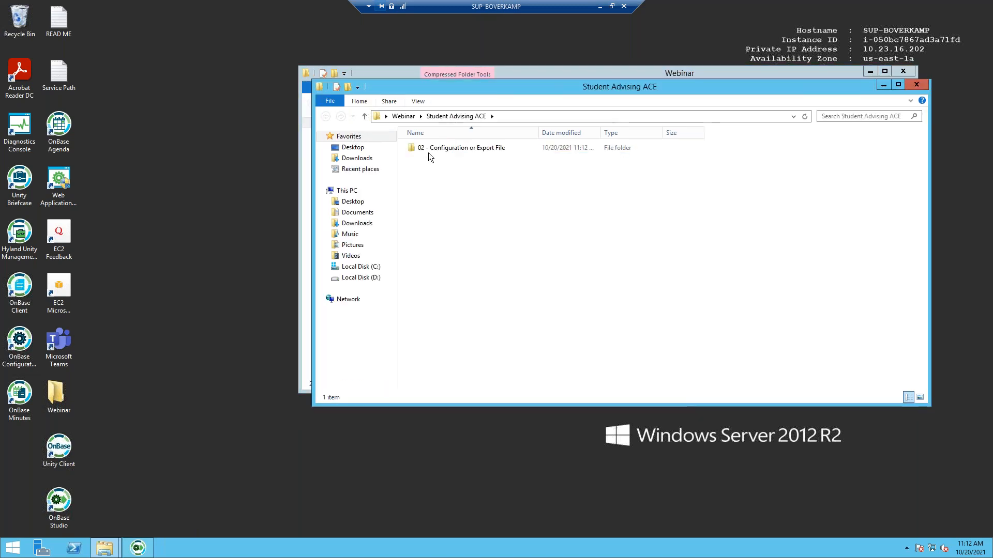
double_click(451, 151)
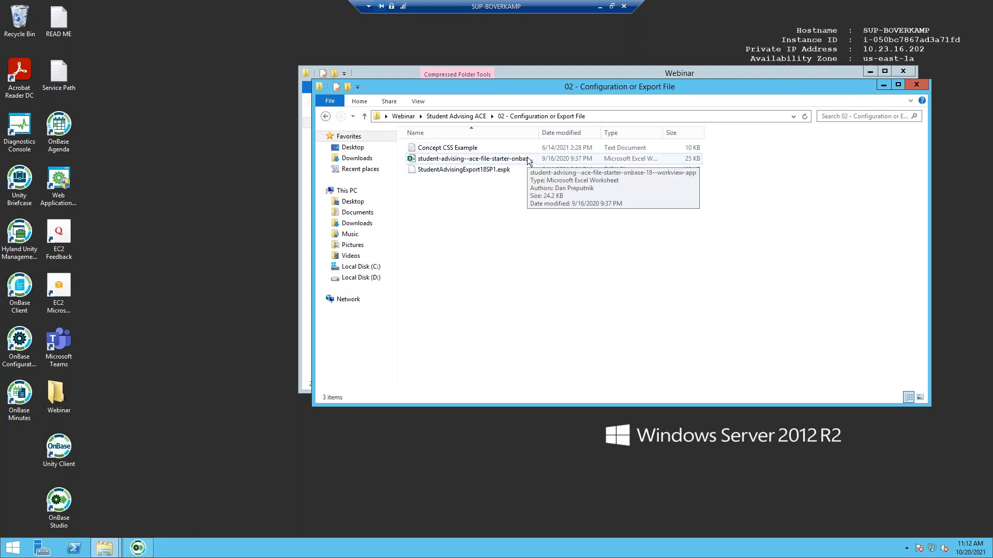
double_click(467, 157)
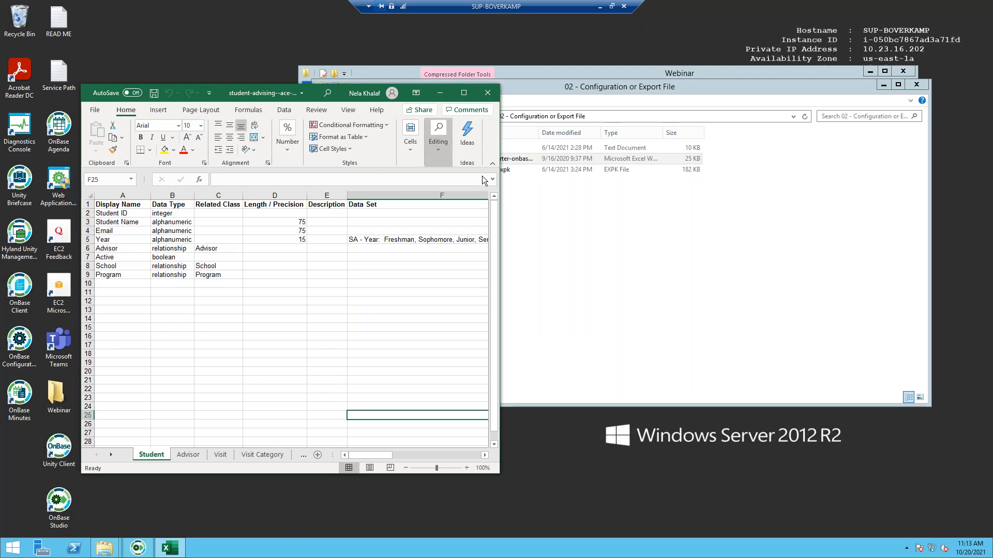
- Widen Excel to review the Student sheet's attribute columns, then close it and return to OnBase Studio
drag(501, 189, 893, 222)
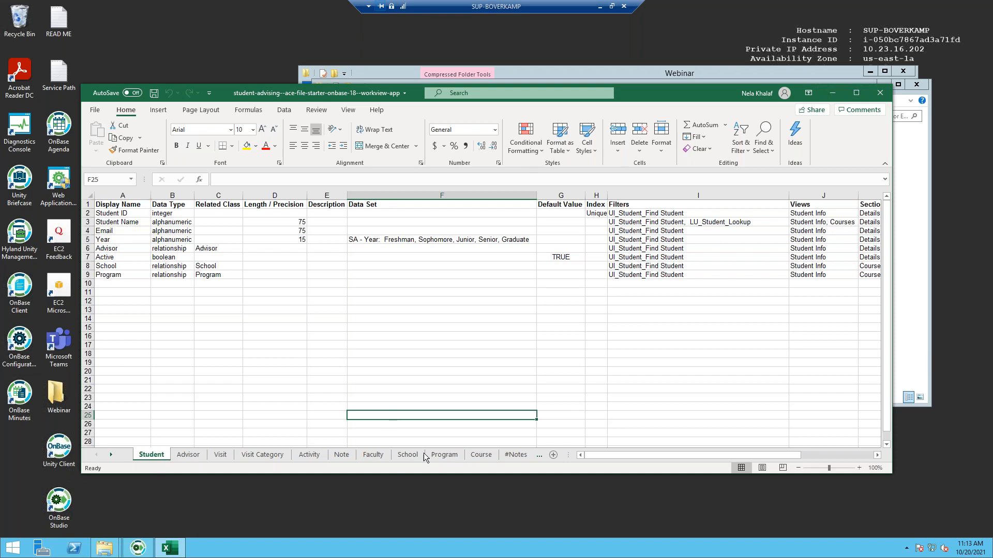
drag(612, 456, 624, 454)
drag(602, 455, 740, 448)
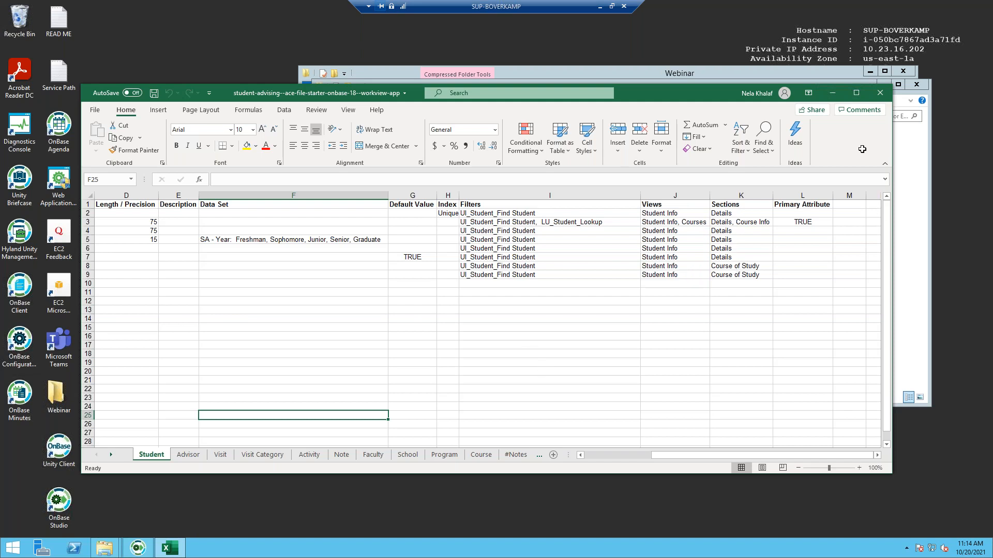
click(881, 94)
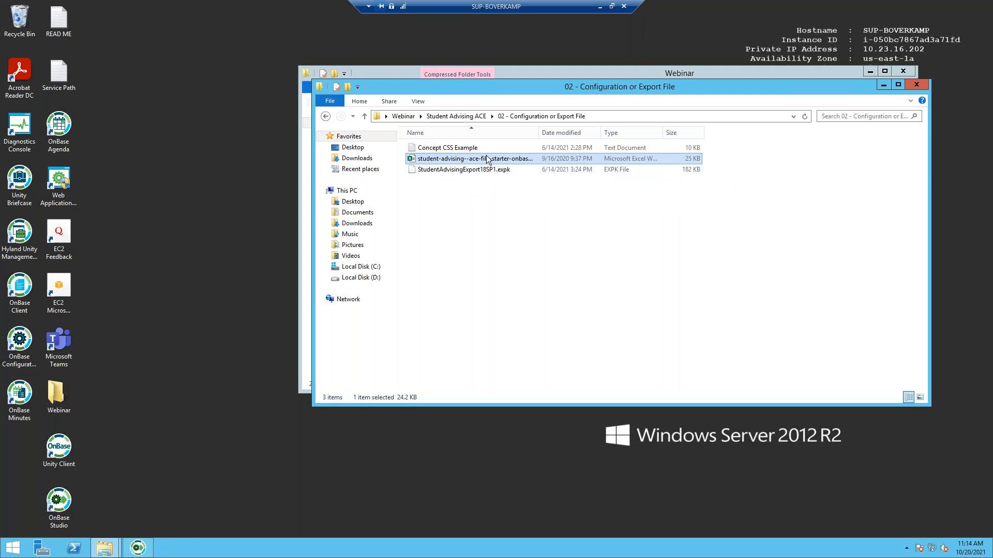
click(150, 550)
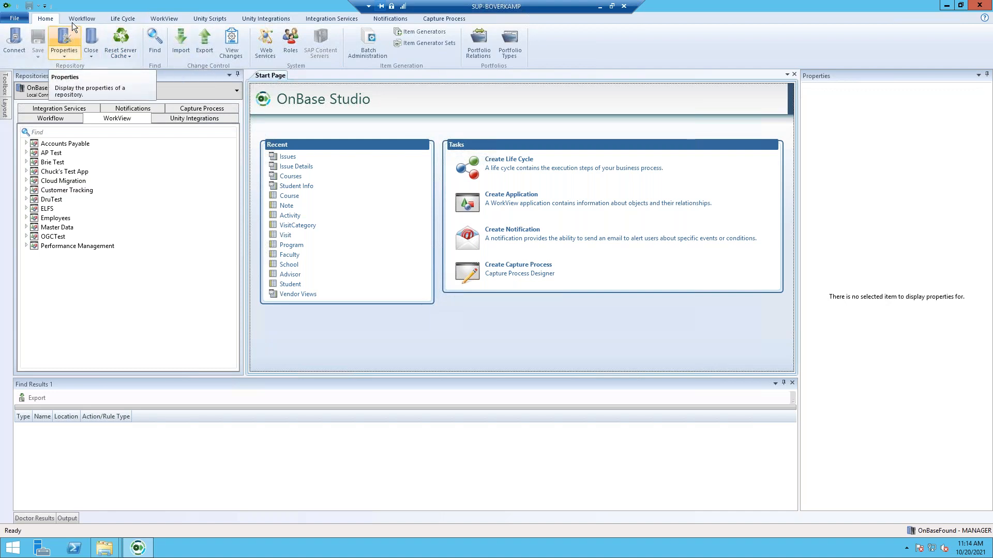
- On the WorkView tab, show the Excelerator's Import ACE Application and Generate ACE Template options
click(172, 18)
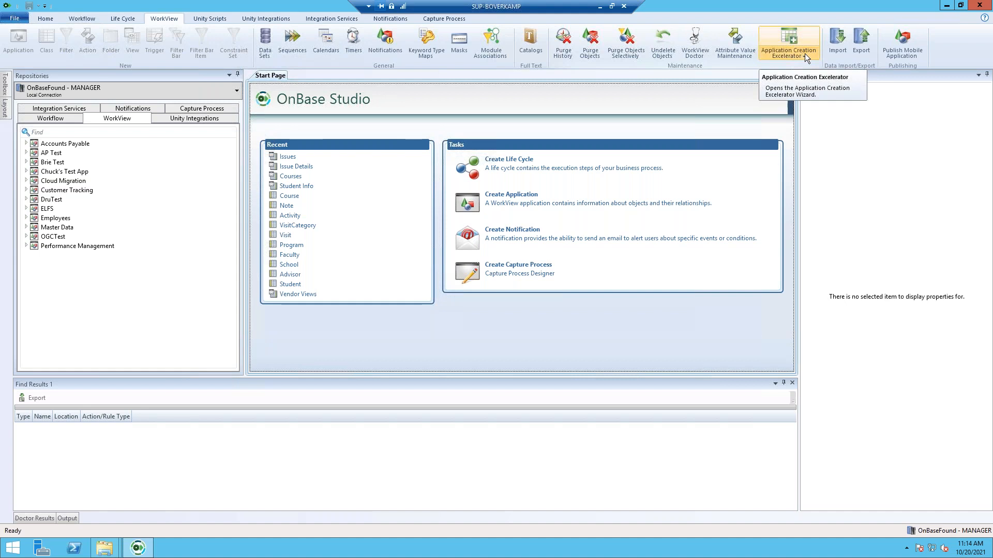
click(801, 33)
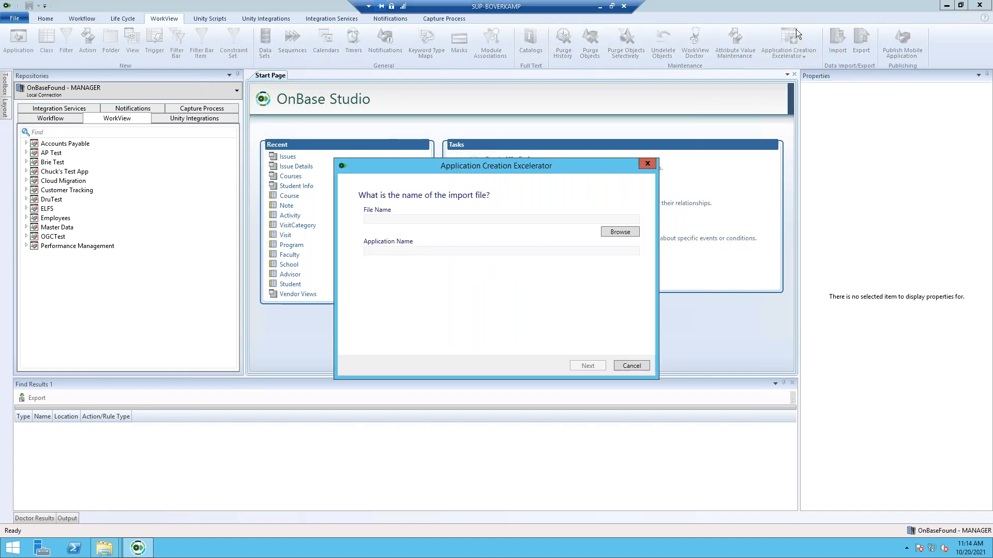
click(647, 163)
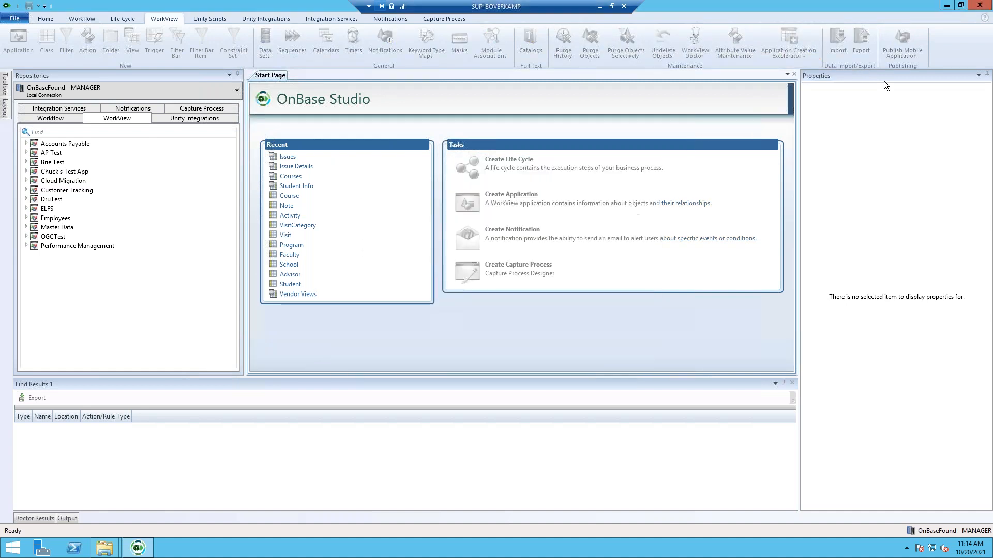
click(795, 54)
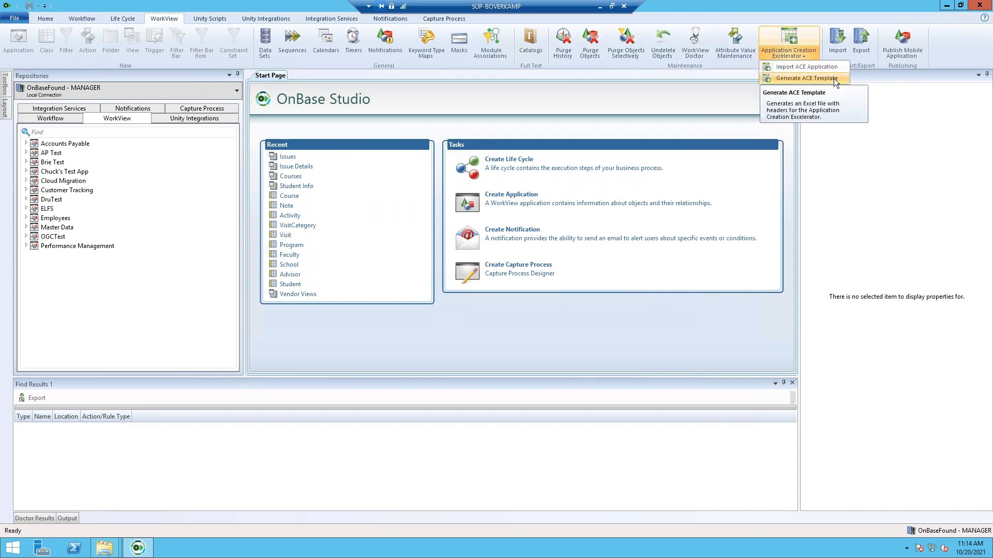
- Choose the student-advising workbook from Desktop > Webinar > Student Advising ACE > 02 - Configuration or Export File as the import file
click(787, 39)
click(787, 38)
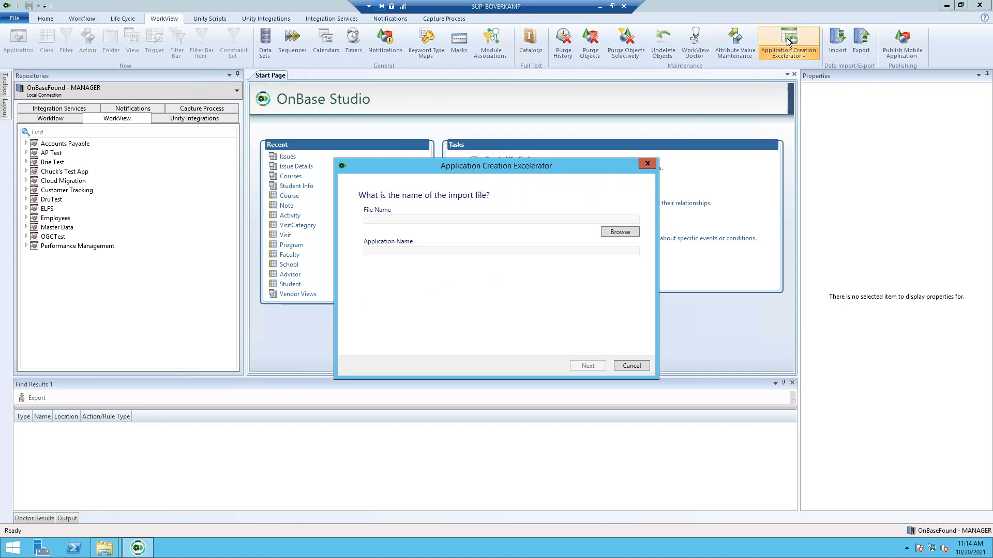
click(620, 233)
double_click(458, 256)
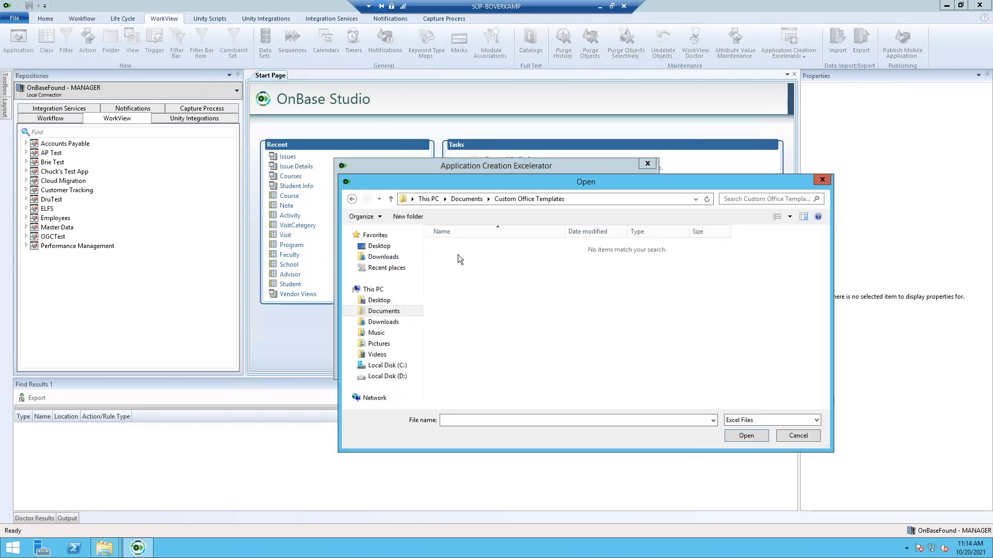
click(352, 199)
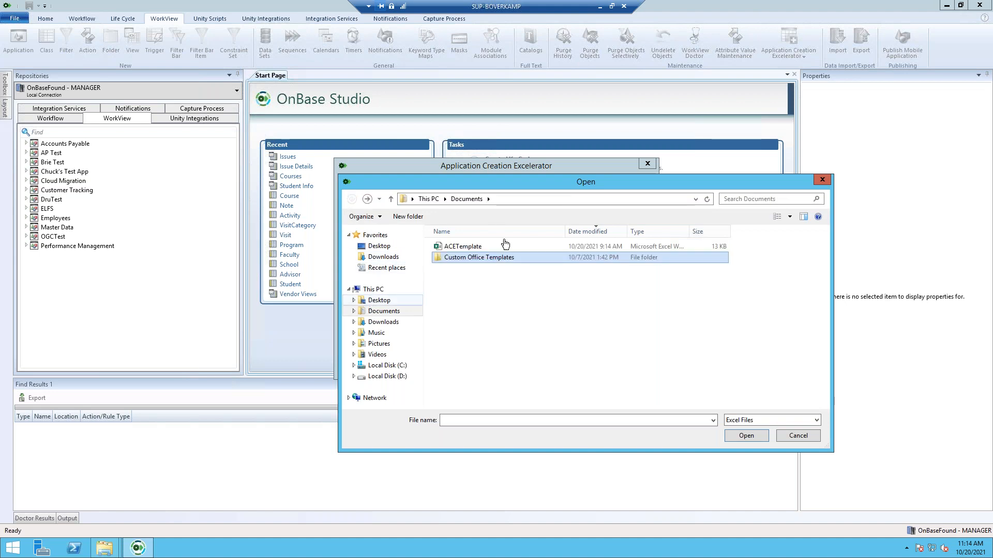
click(377, 301)
double_click(478, 249)
double_click(479, 249)
double_click(479, 250)
double_click(479, 247)
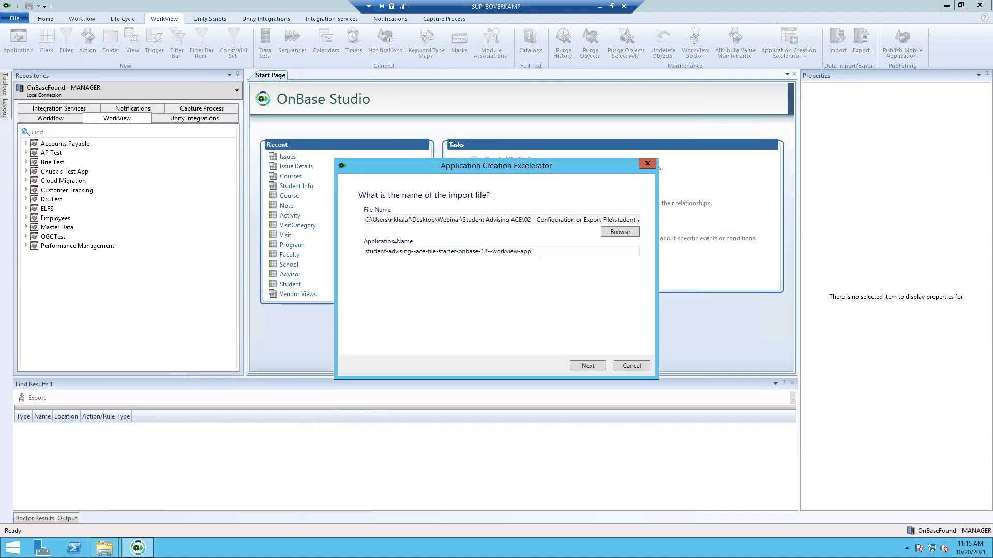
- Rename the application to 'ACE Concept Solution'
drag(533, 251, 228, 253)
key(BackSpace)
text(ACE A)
key(BackSpace)
text(Concept Solution)
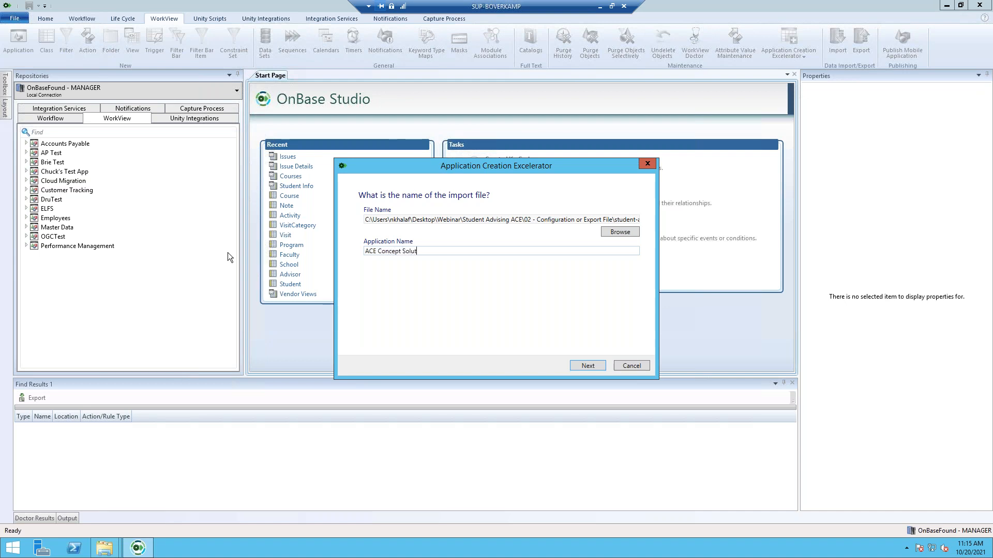
click(590, 366)
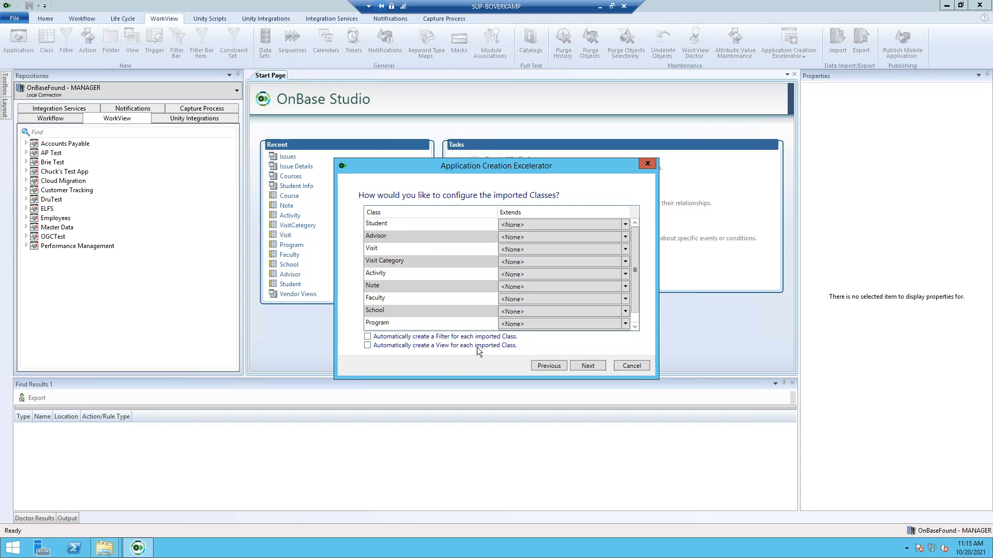
- Accept the class settings, grant the MANAGER group access, and build the application from the summary
click(593, 366)
click(566, 333)
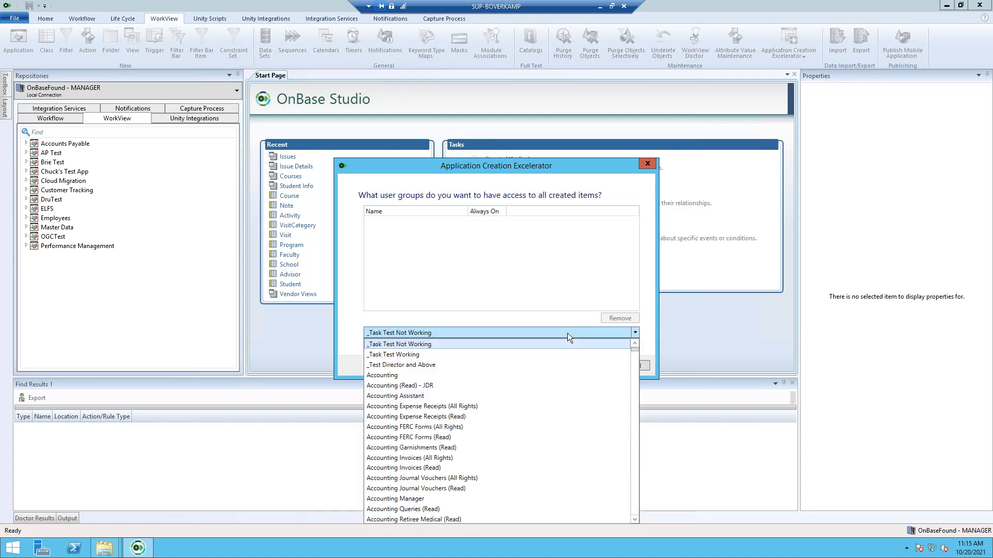
scroll(506, 446, down, 10)
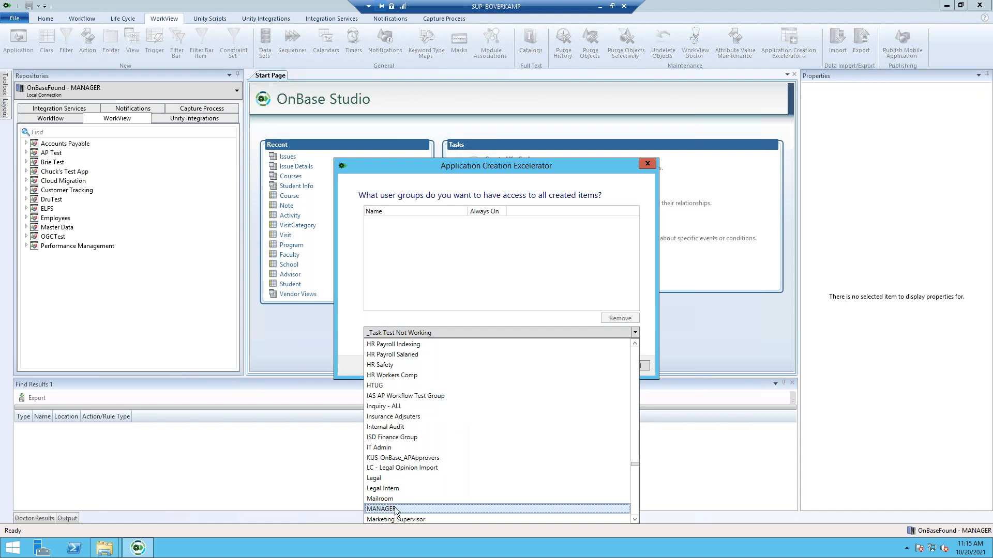
click(396, 511)
click(624, 346)
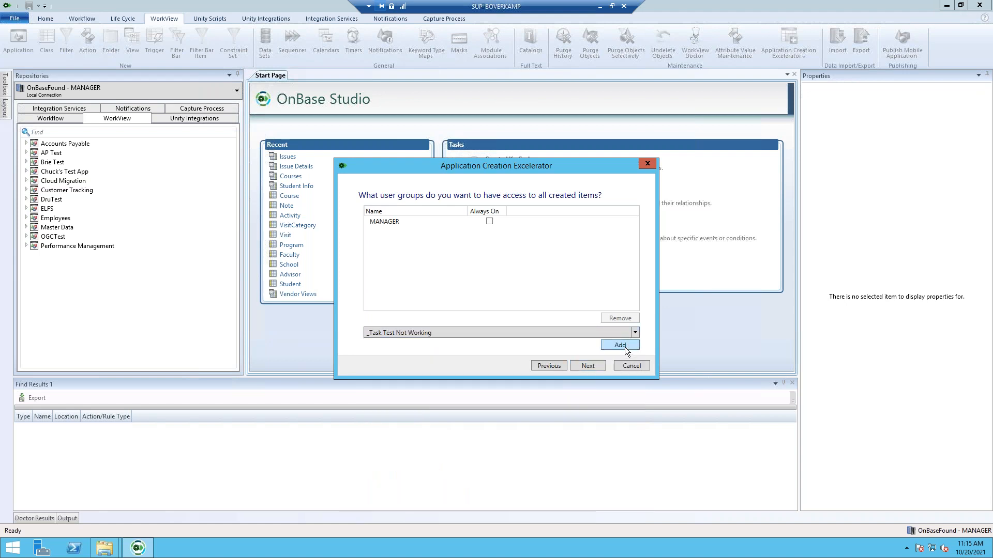
click(586, 365)
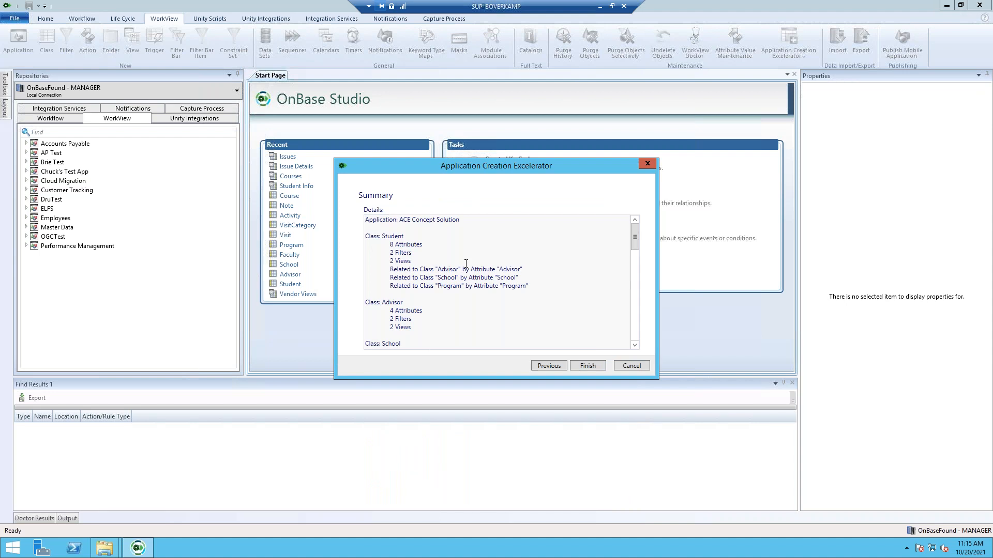
scroll(466, 263, down, 3)
scroll(609, 288, down, 3)
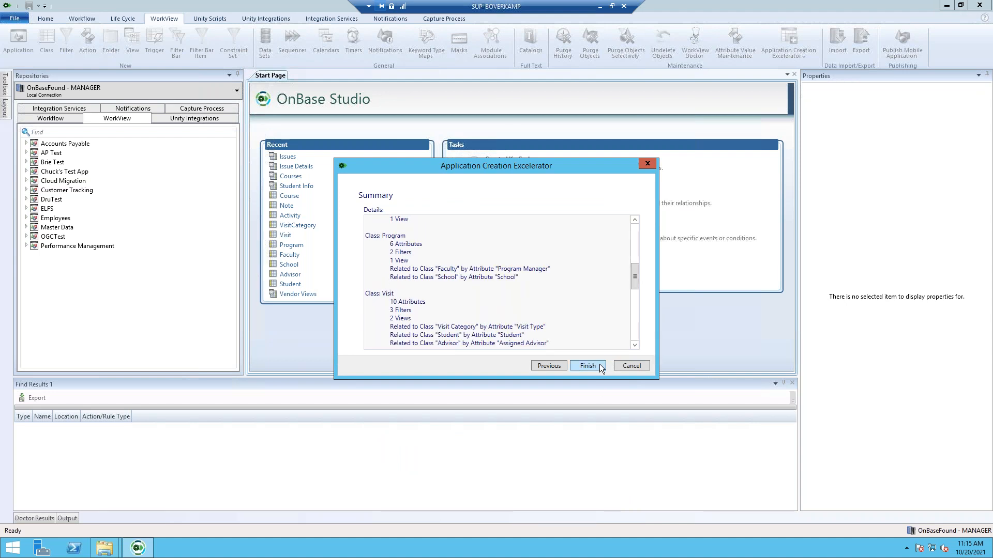
click(600, 367)
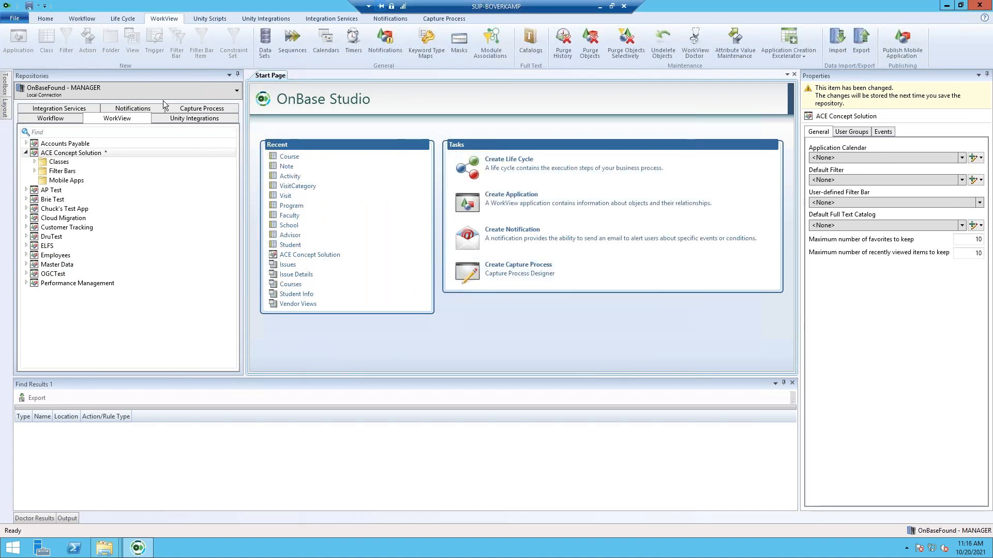
- Open ACE Concept Solution's class layout diagram and expand the Student class's two views
click(87, 154)
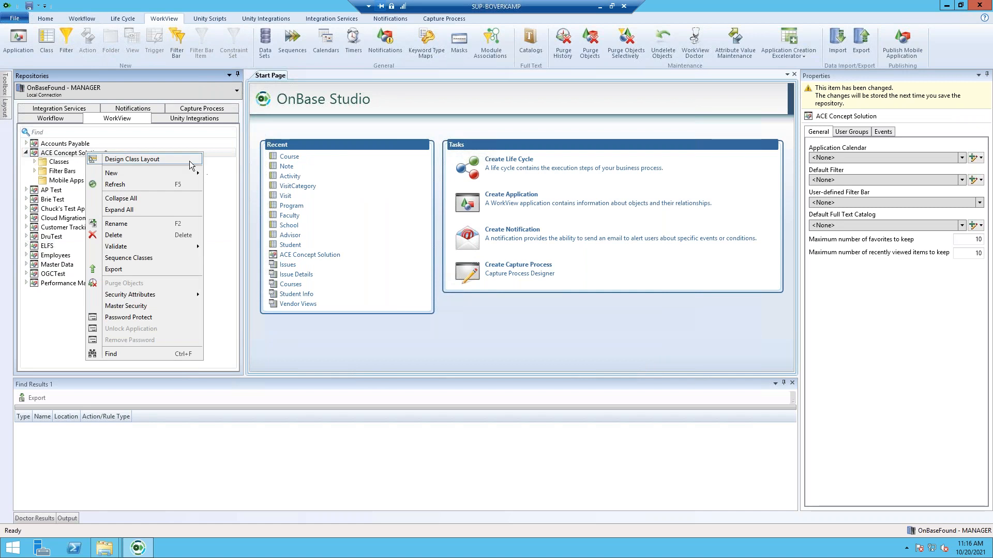
click(130, 159)
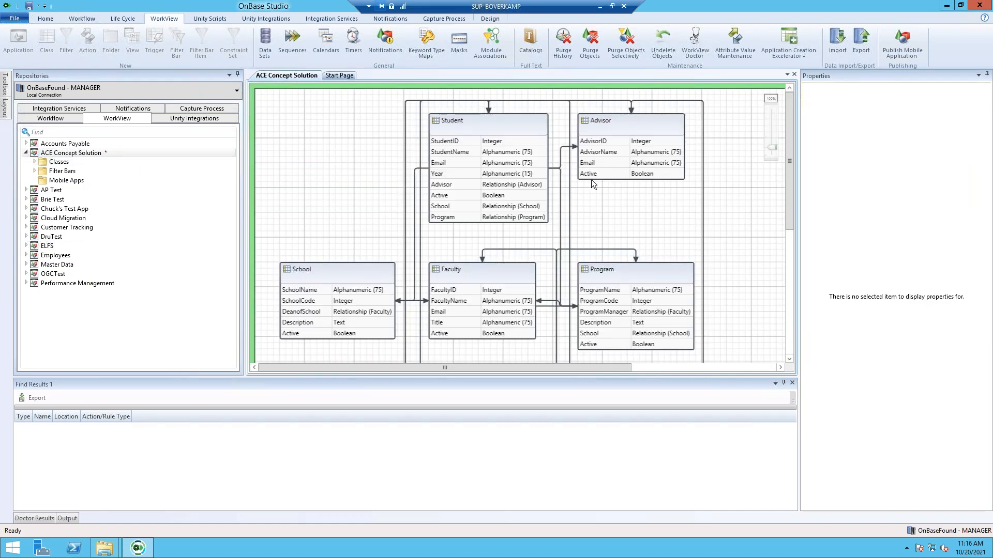
scroll(598, 179, down, 3)
scroll(672, 187, down, 5)
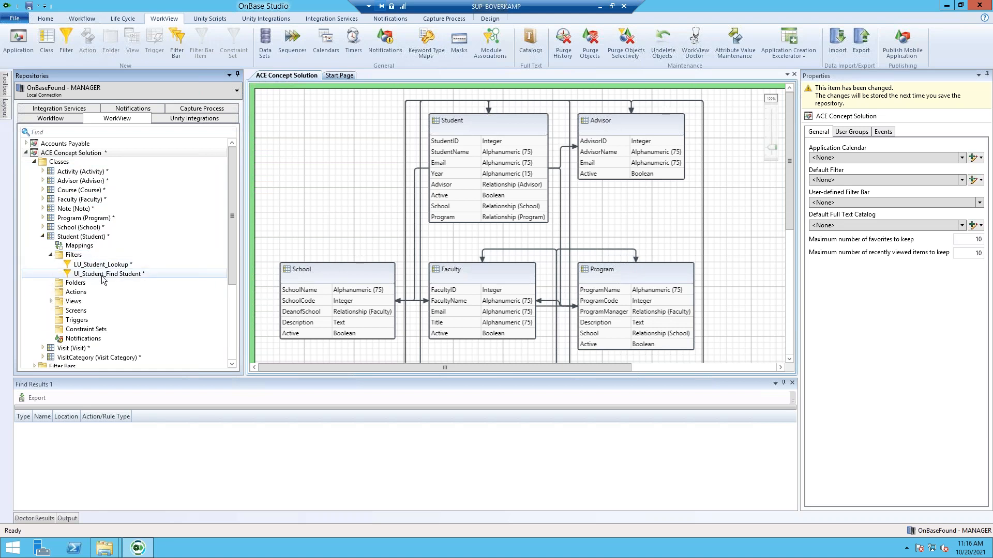
click(51, 301)
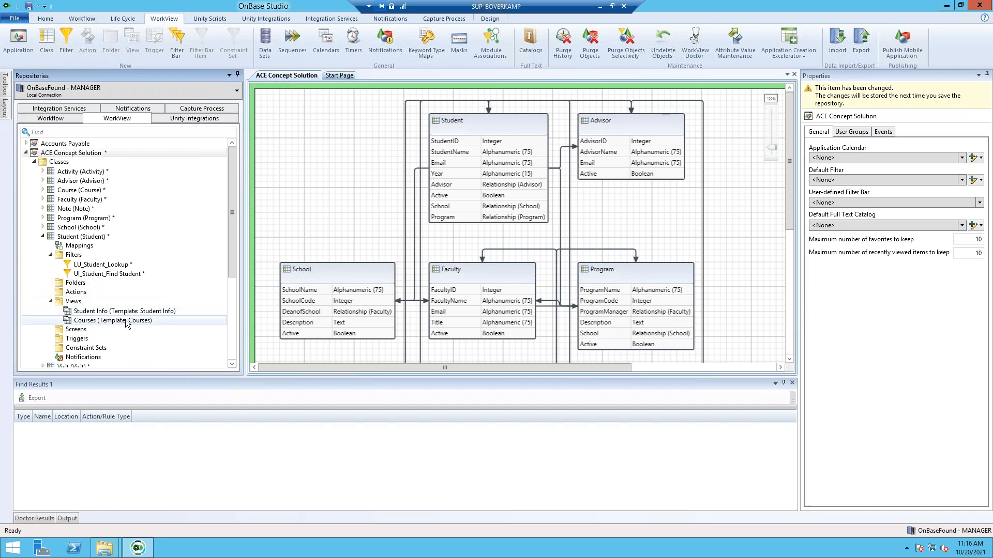
- Save the repository, then reset the application servers' cache and confirm with Yes
click(46, 18)
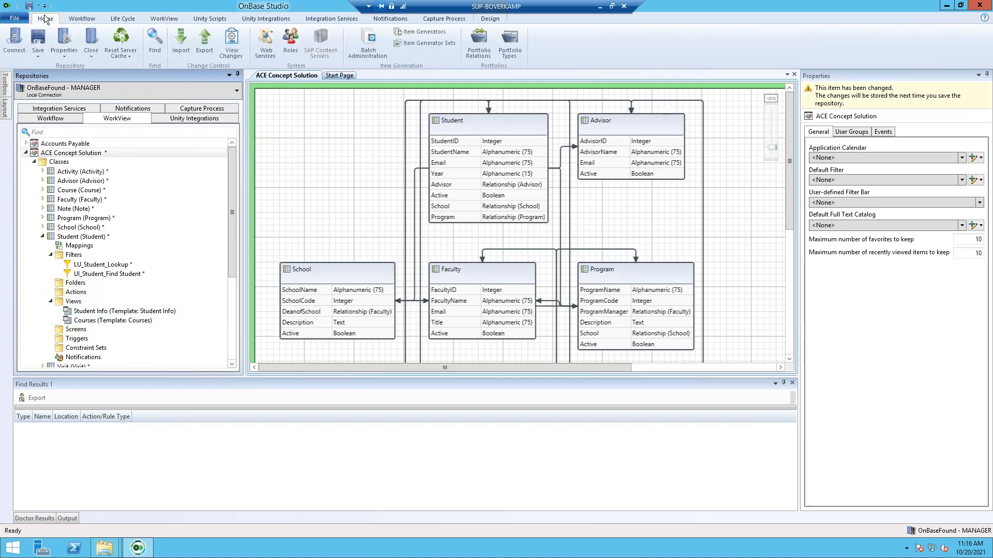
click(41, 33)
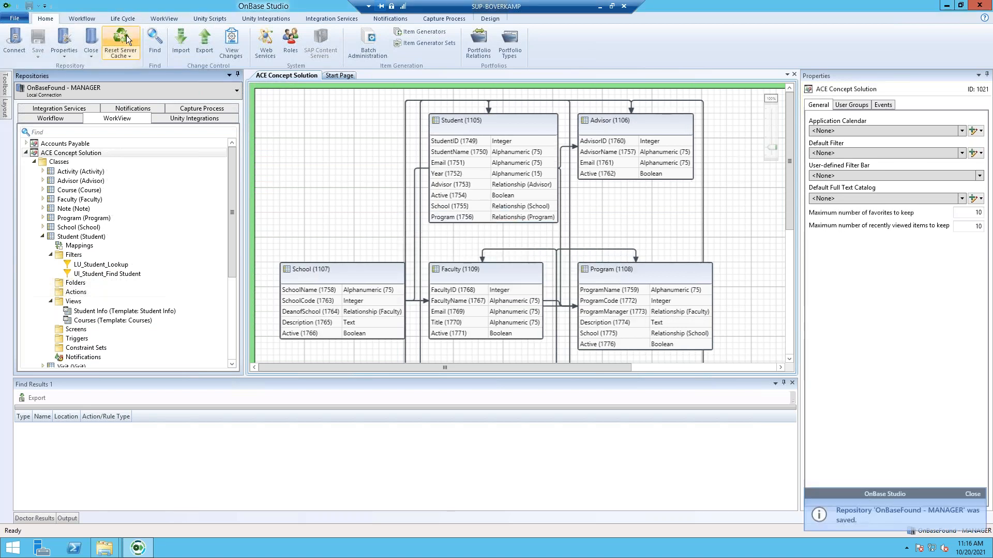
click(130, 40)
click(523, 287)
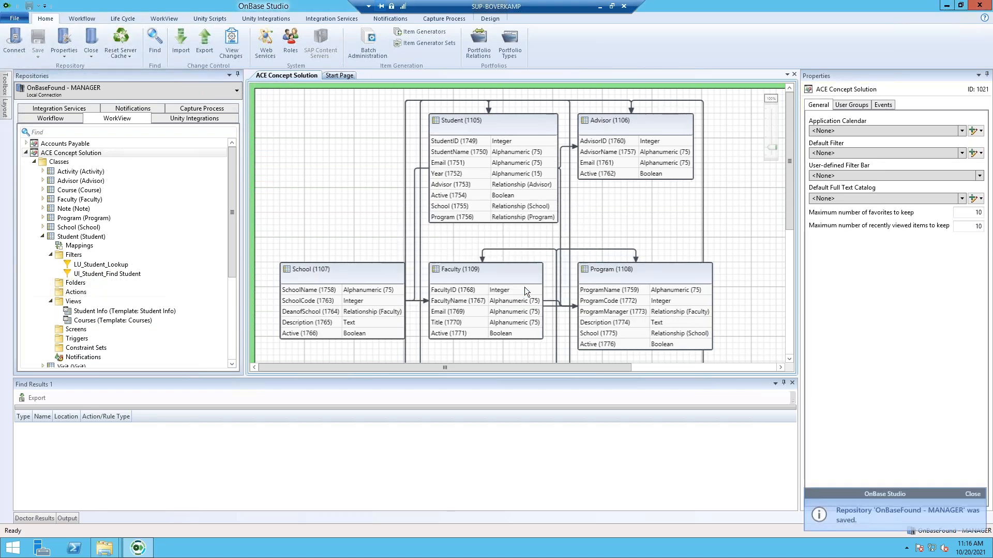
- Minimize Studio, close leftover folder windows, and log in to the Unity Client with the manager username
click(948, 8)
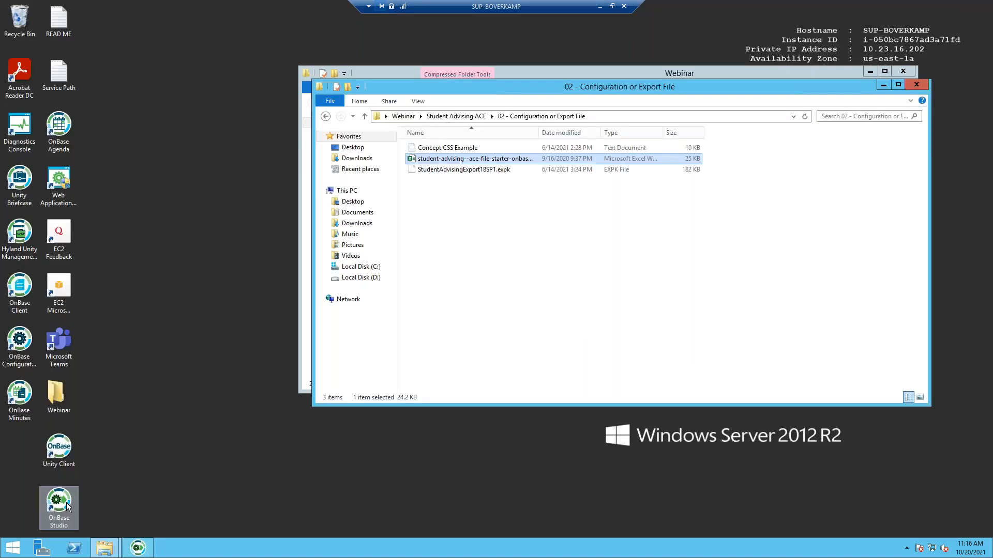
click(59, 449)
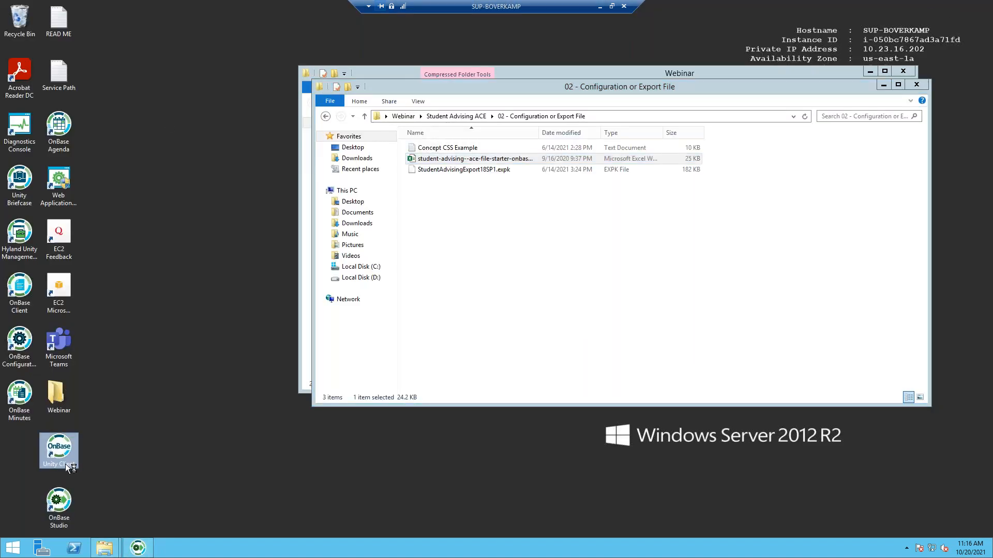
click(904, 72)
click(917, 84)
click(484, 252)
text(MANAGER)
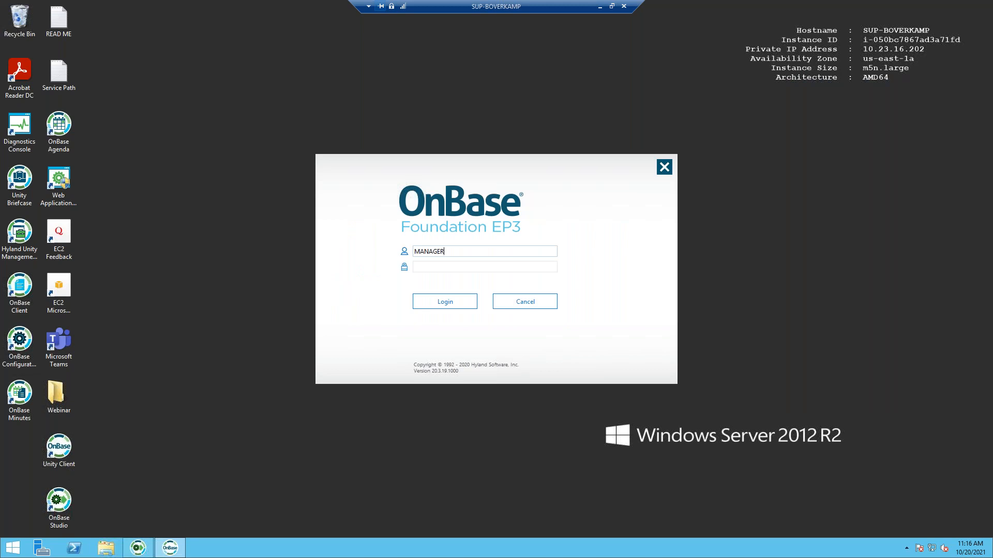
key(Tab)
key(Return)
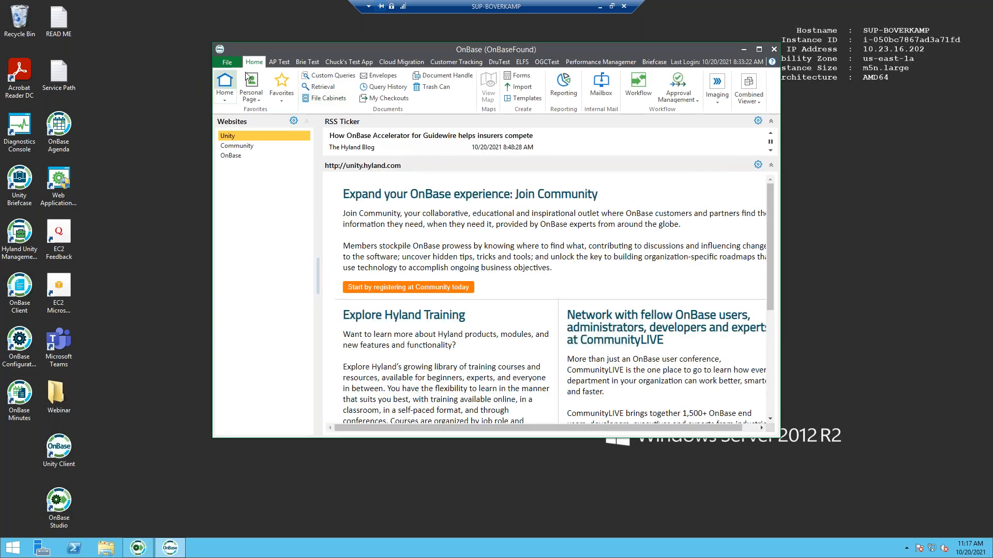
- Browse the client's Applications list, then close the Unity Client
click(230, 63)
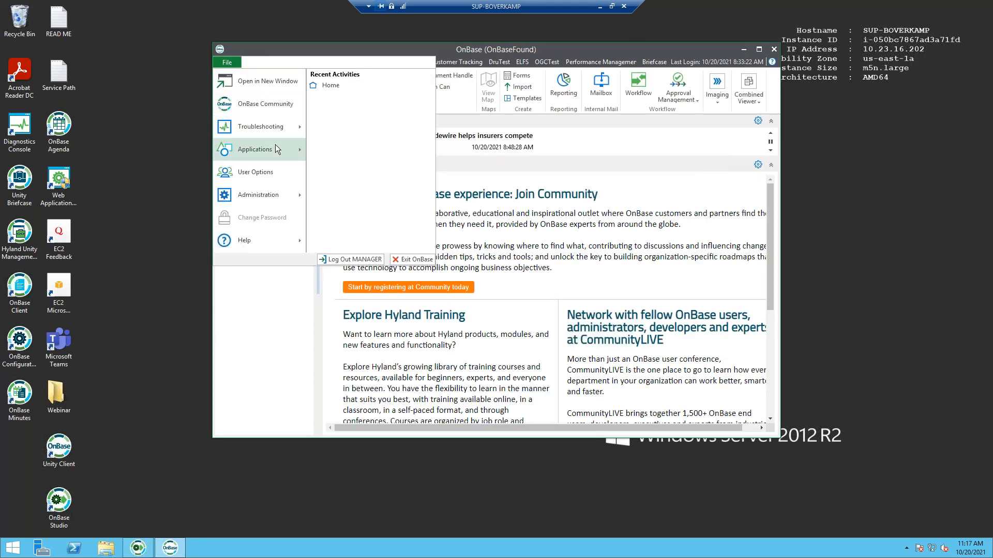
mouse_move(275, 145)
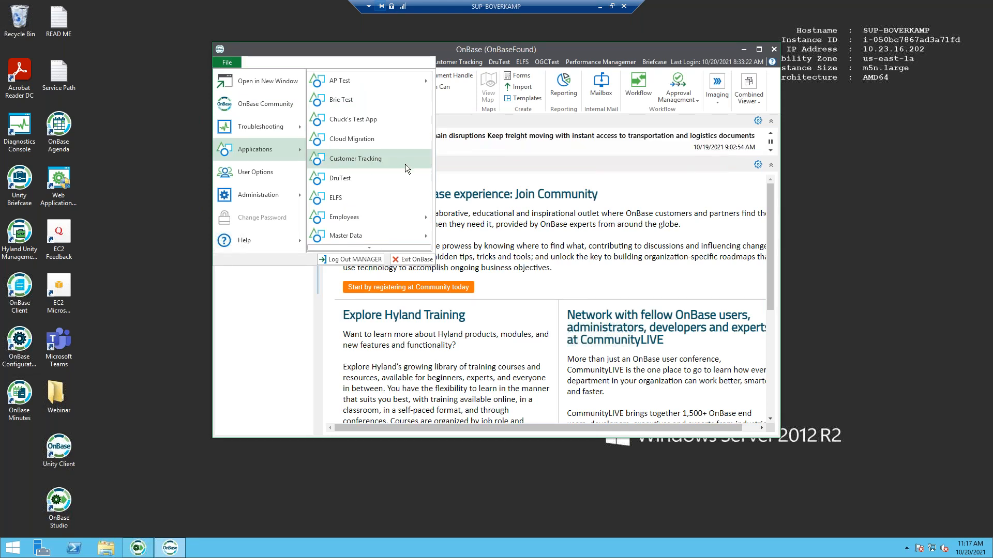
scroll(414, 182, down, 2)
scroll(410, 189, up, 2)
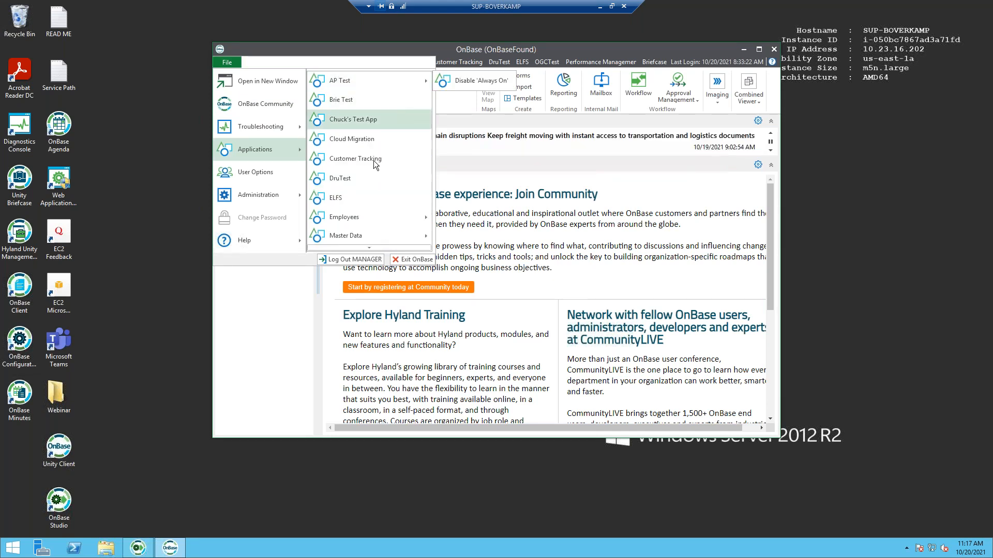
scroll(368, 197, down, 2)
mouse_move(368, 202)
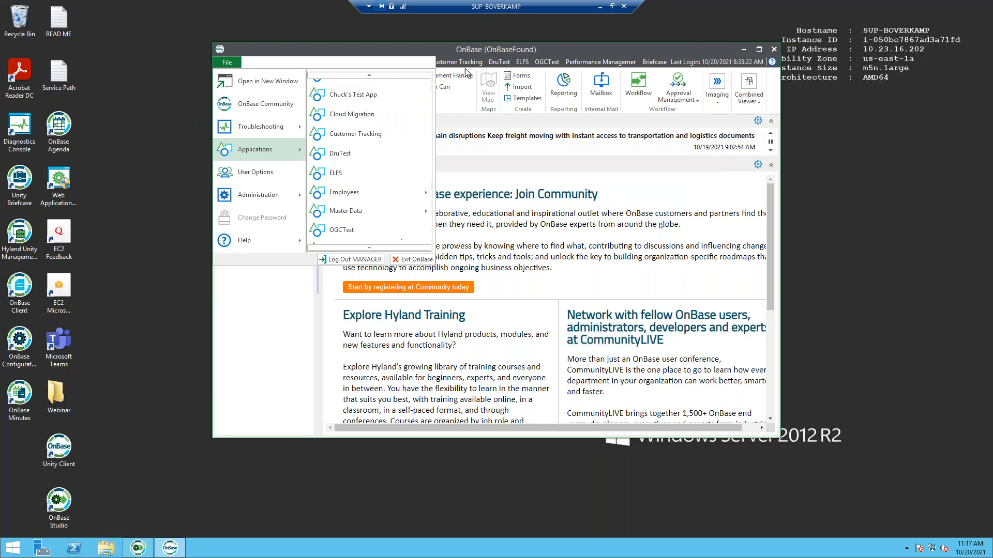
click(774, 49)
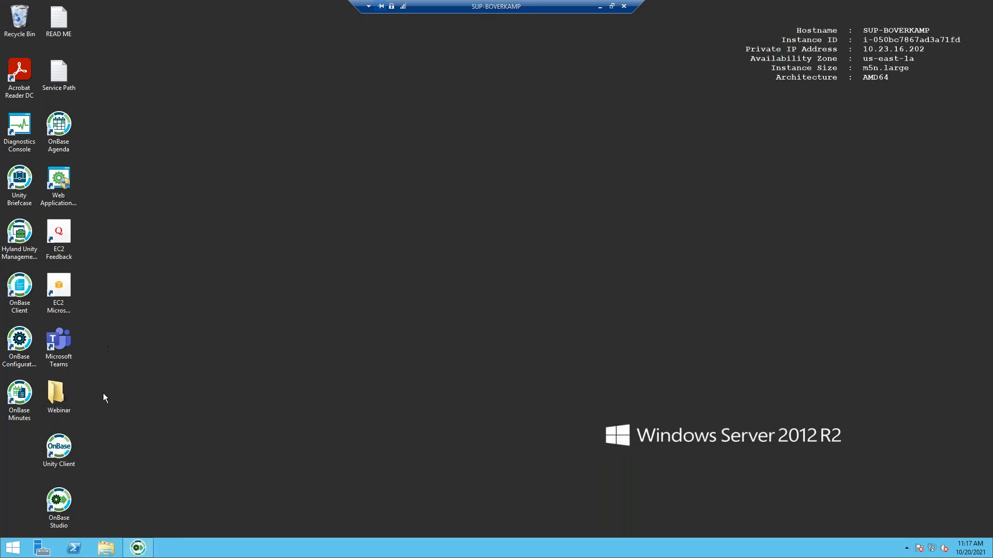
- Restore OnBase Studio, reset the server cache twice confirming each time, then minimize Studio
click(138, 548)
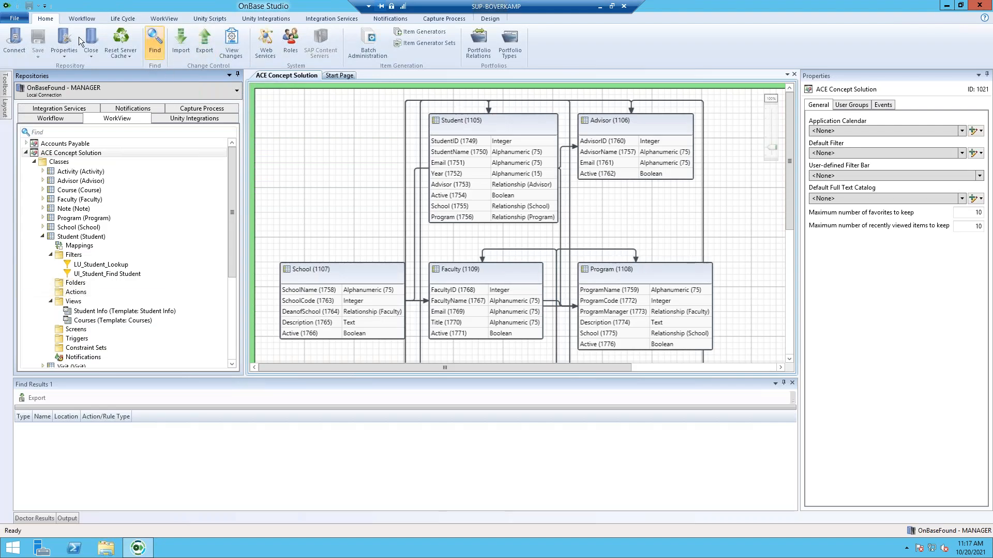
click(122, 39)
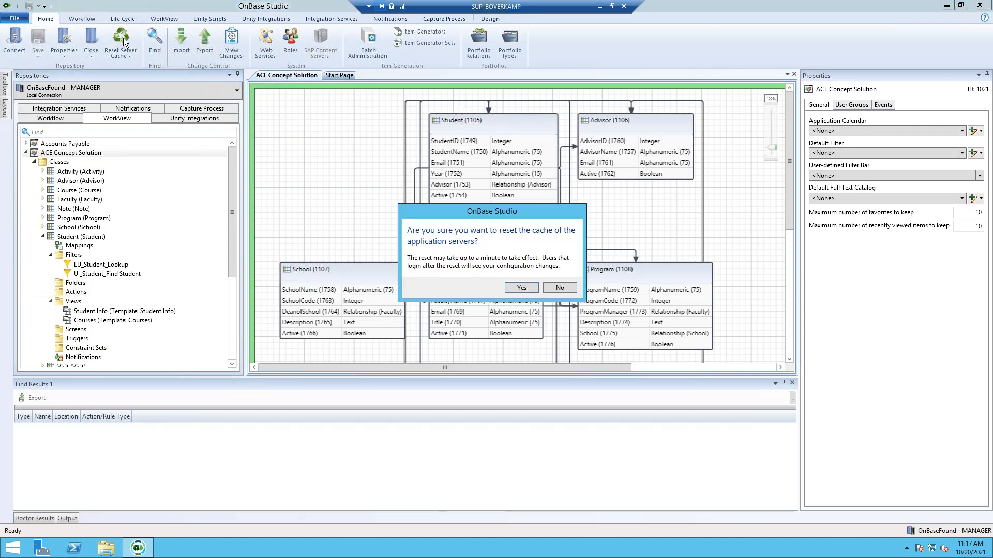
click(525, 288)
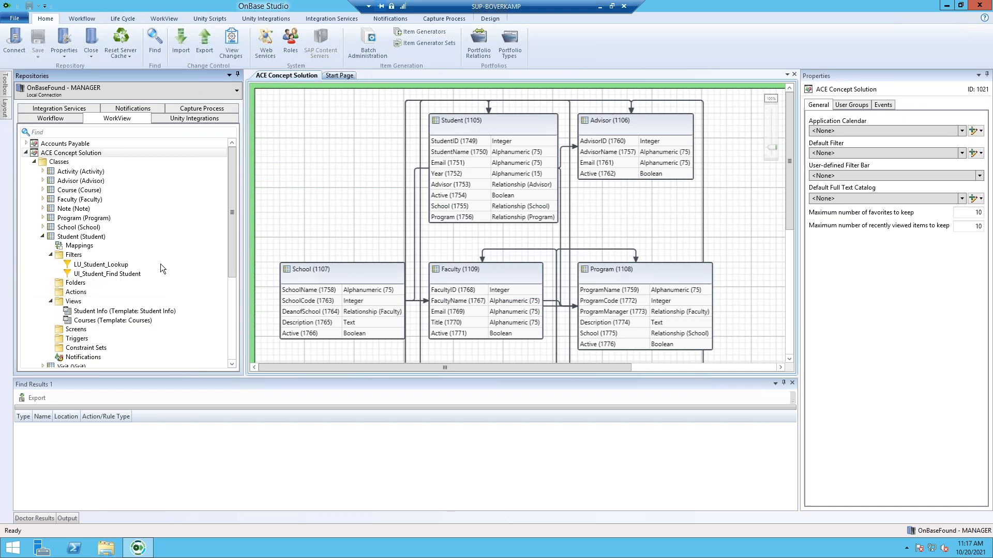
click(122, 42)
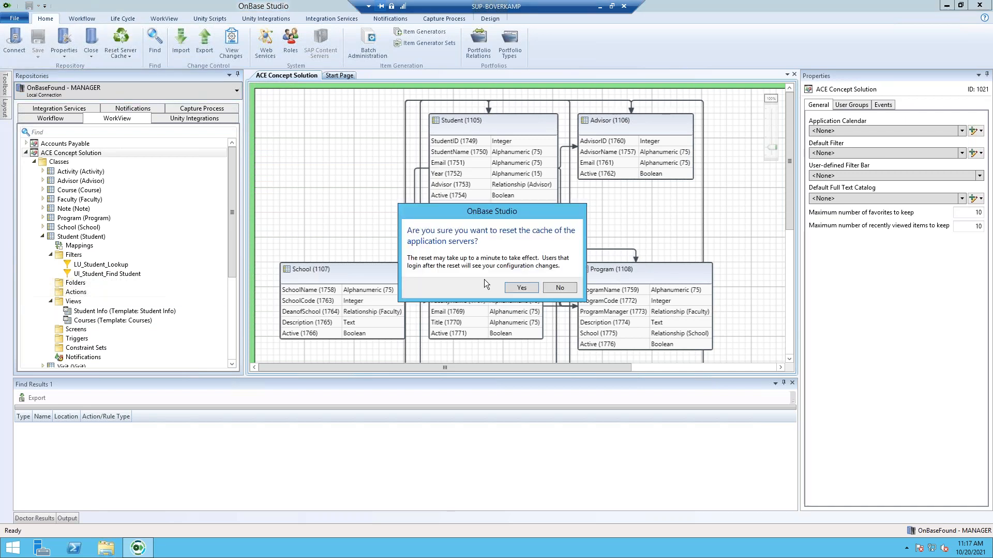
click(509, 289)
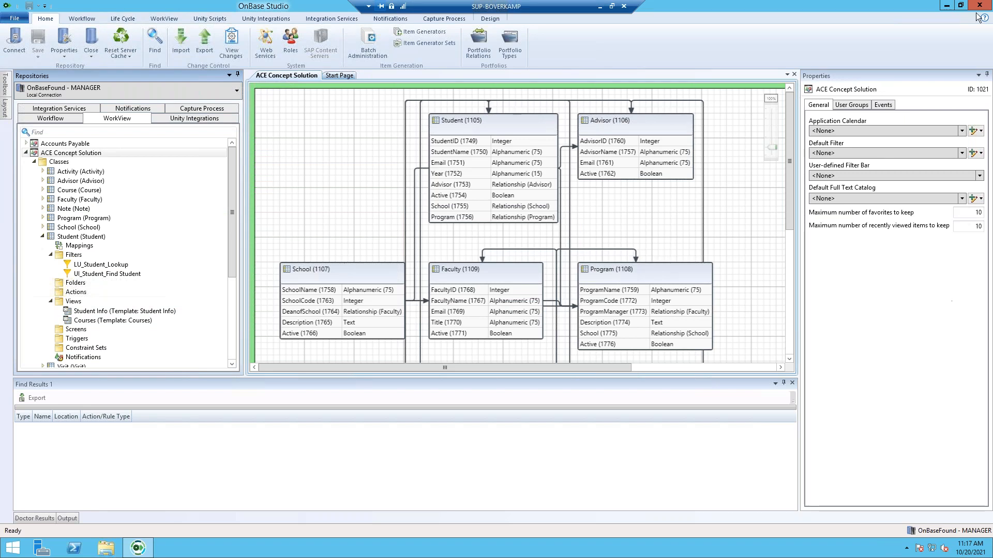
click(947, 5)
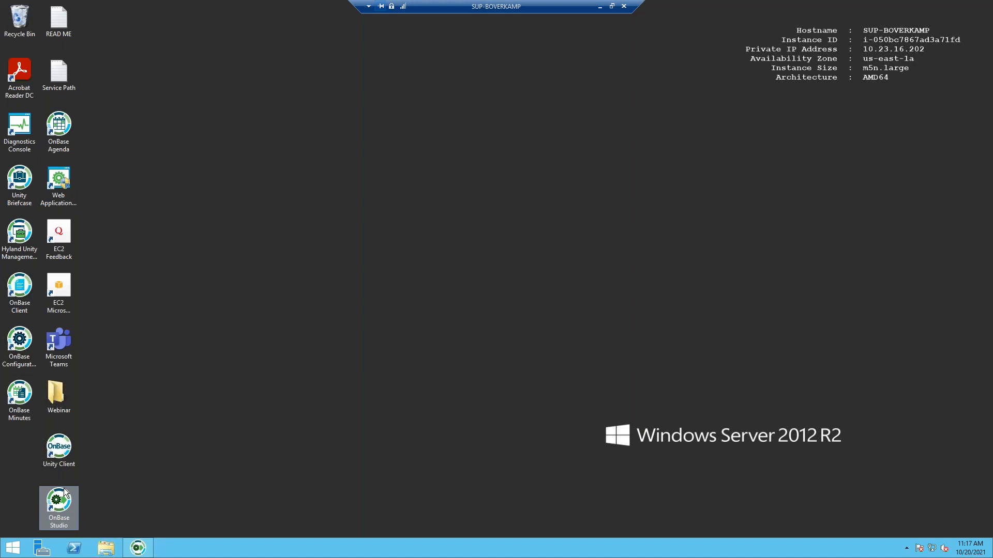
- Launch the Unity Client, log in, and open ACE Concept Solution from File > Applications
click(65, 453)
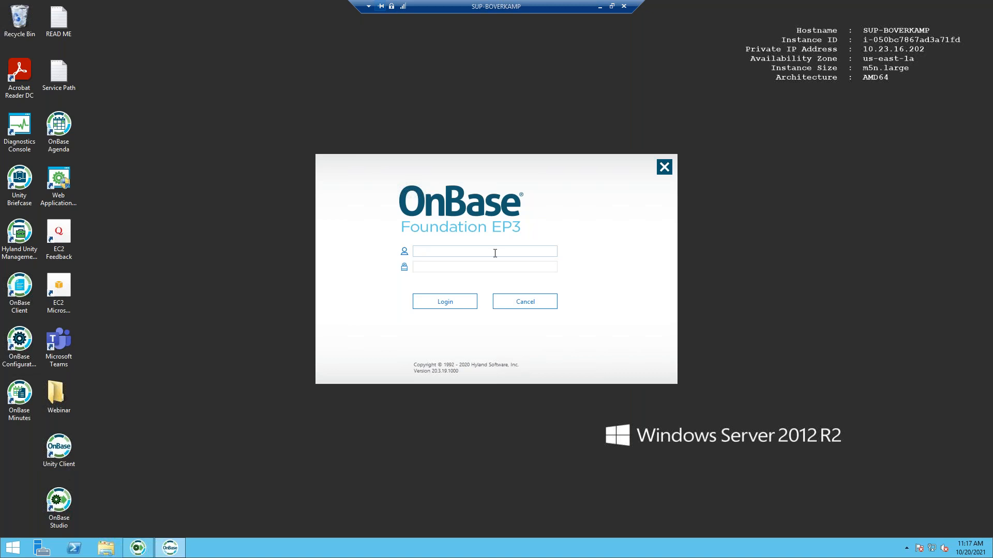
key(Tab)
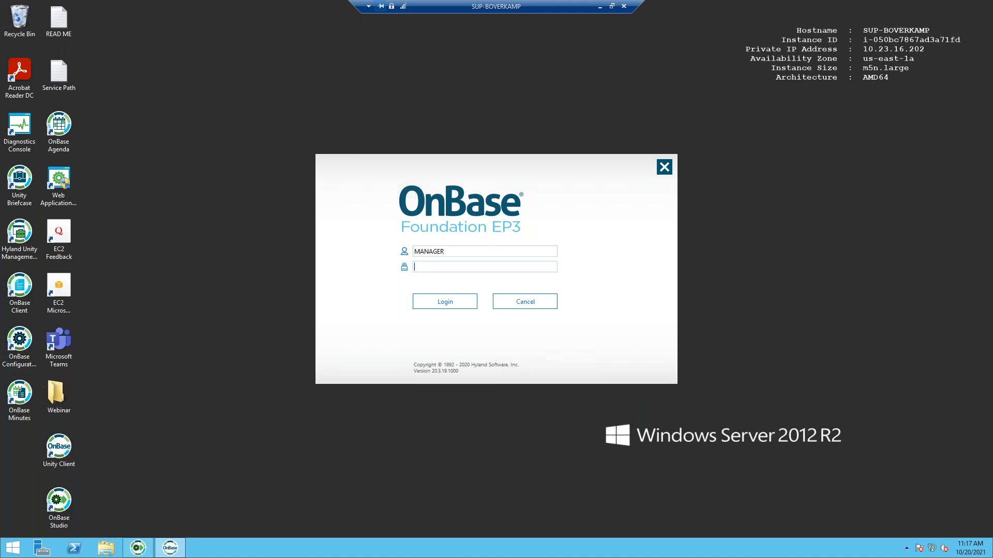
key(Return)
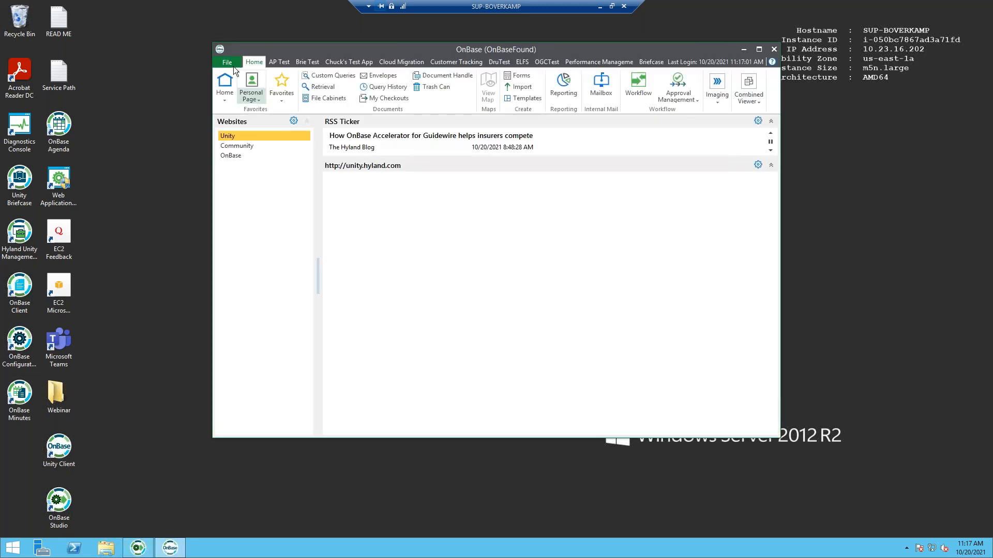
click(230, 63)
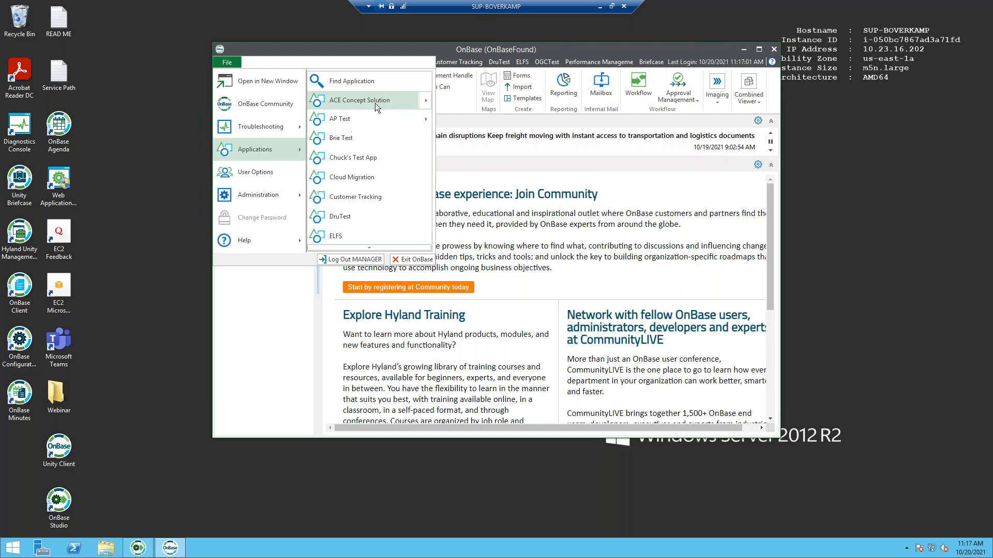
mouse_move(375, 104)
click(460, 101)
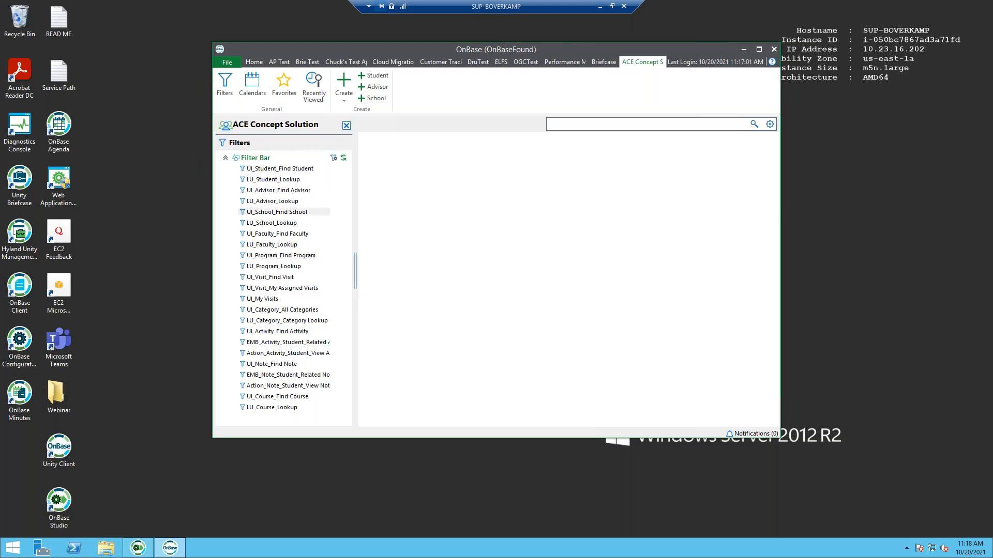
- Create a new Student record, view its Courses and Student Info tabs, then close it unsaved and exit
click(377, 76)
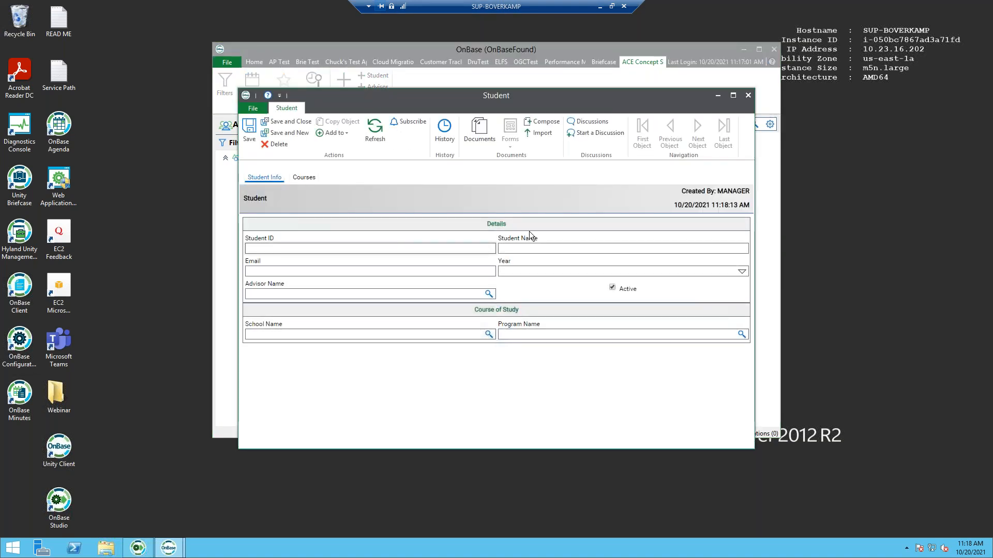
drag(755, 308, 915, 315)
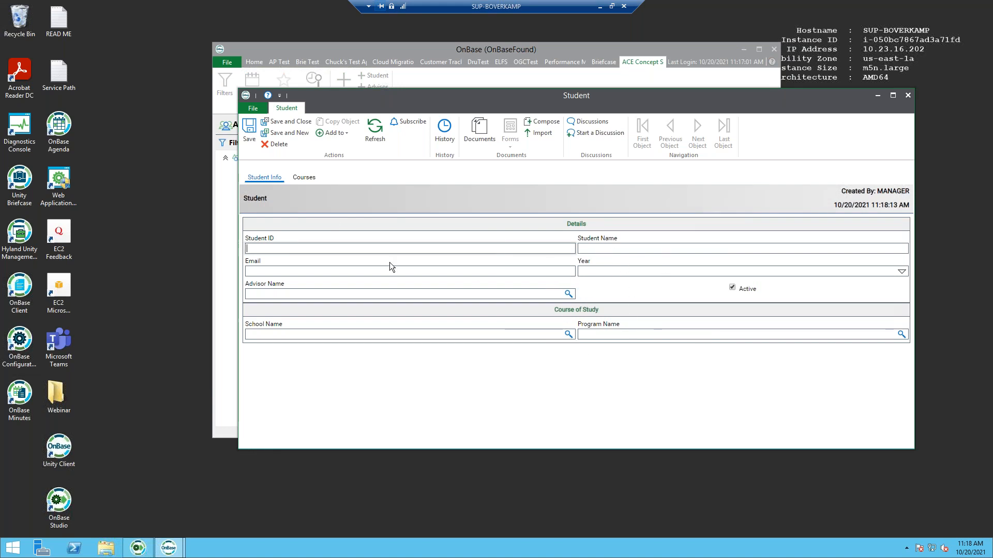
click(302, 177)
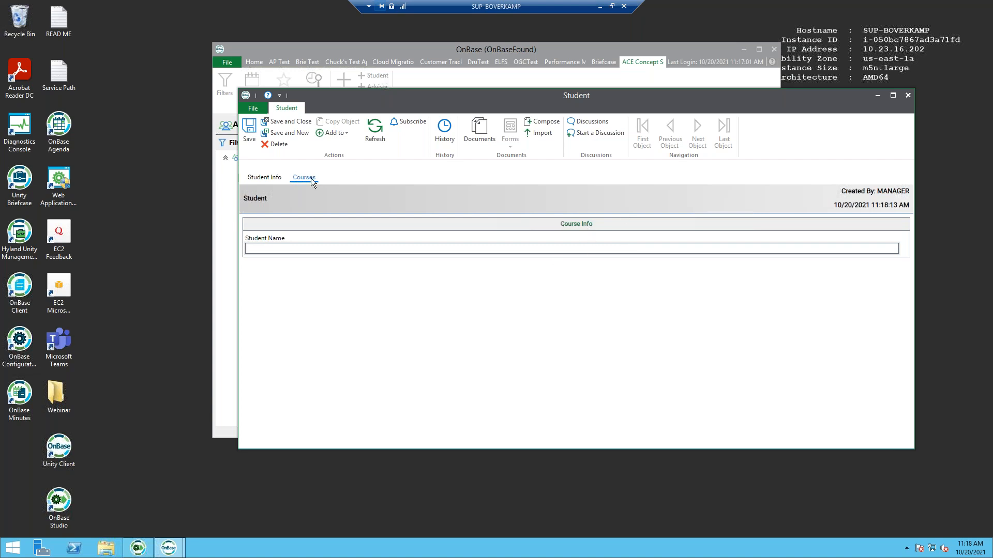
click(265, 179)
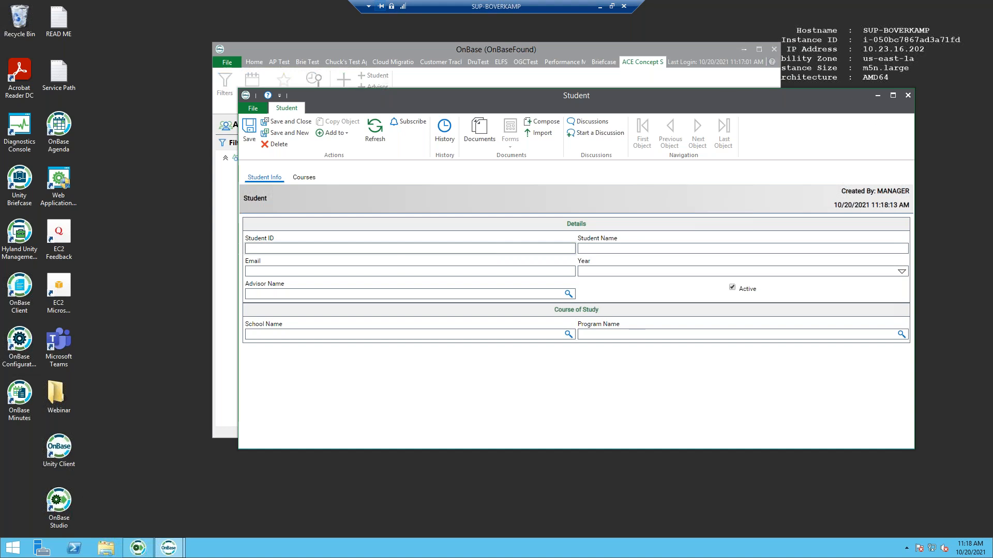
click(907, 96)
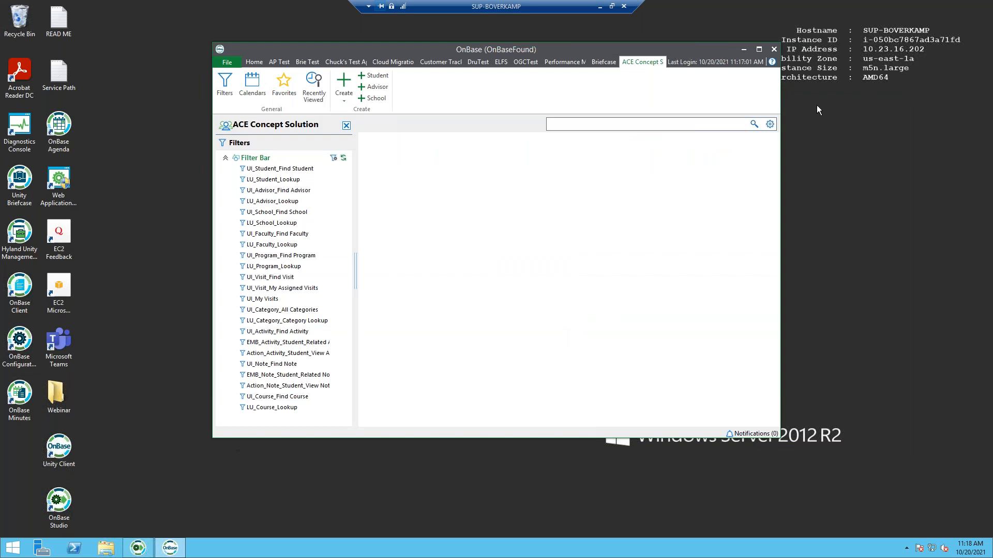
click(772, 49)
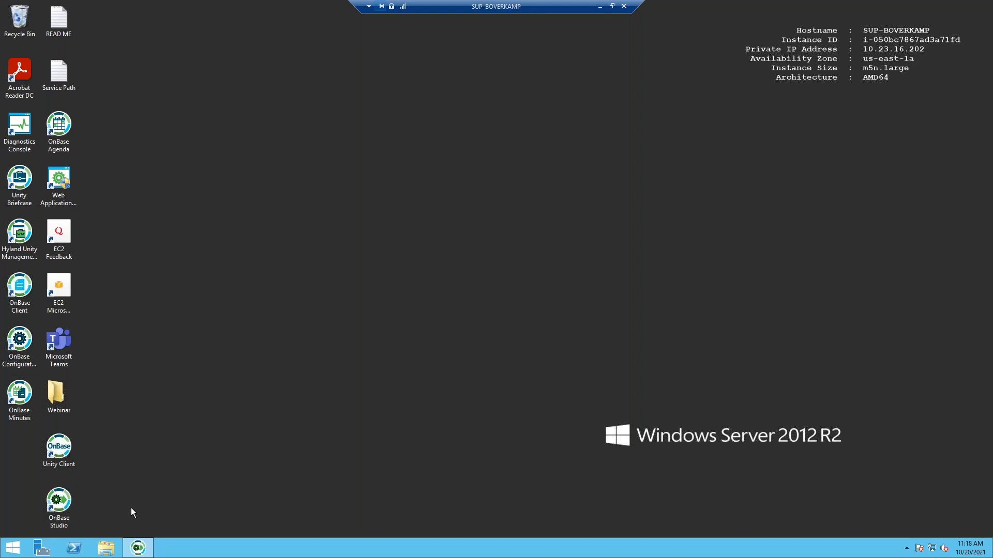
- From WorkView's Application Creation Excelerator, save a new ACE template as ACETemplate in Desktop\Webinar
click(137, 549)
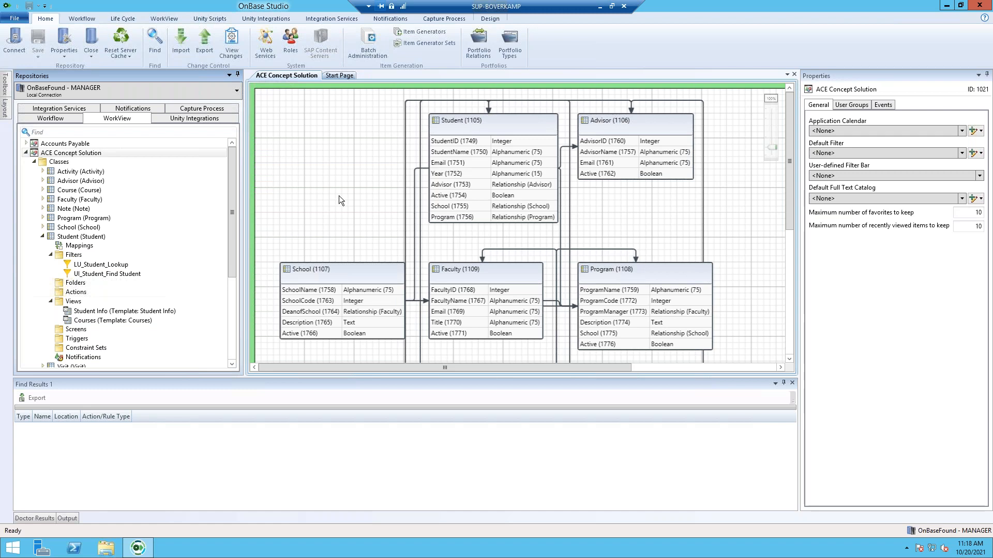
click(164, 19)
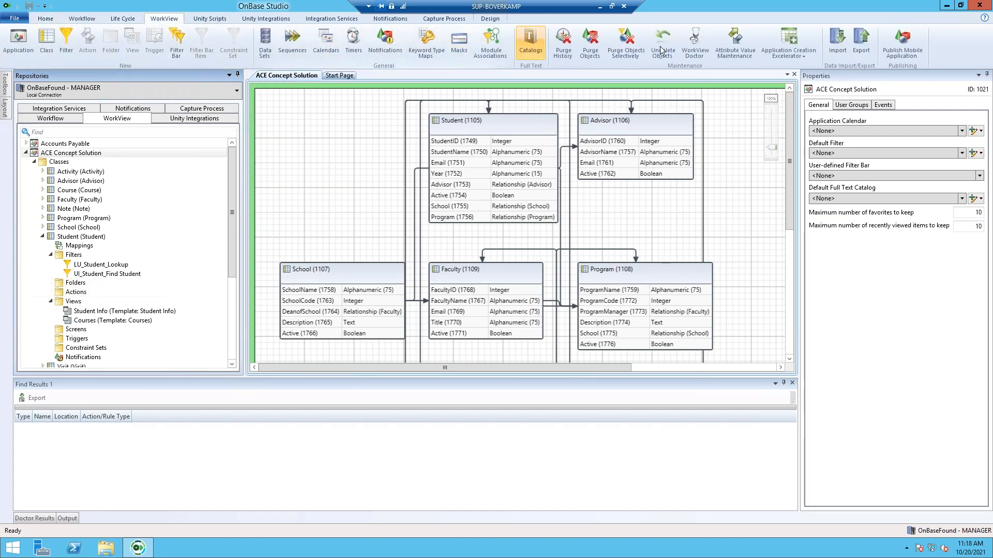
click(792, 56)
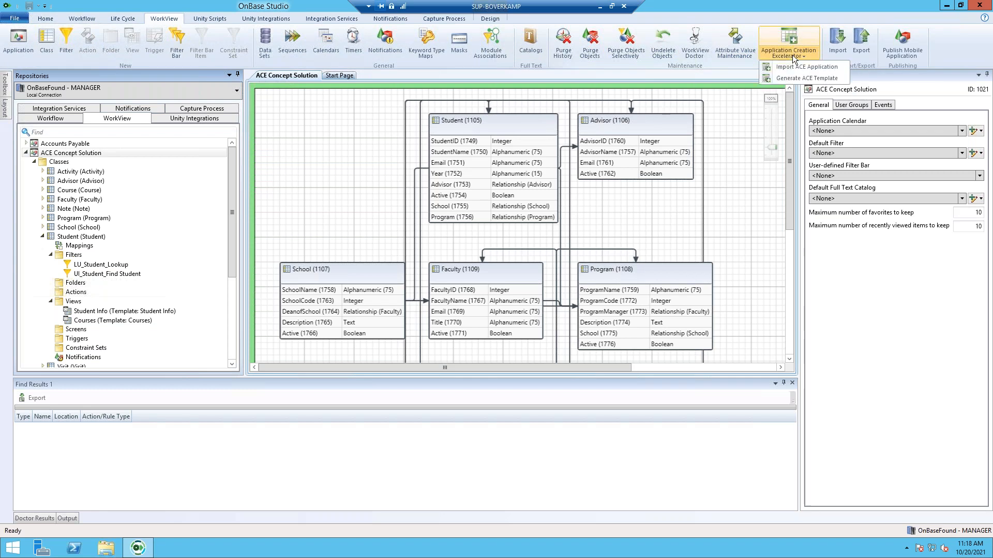
click(815, 78)
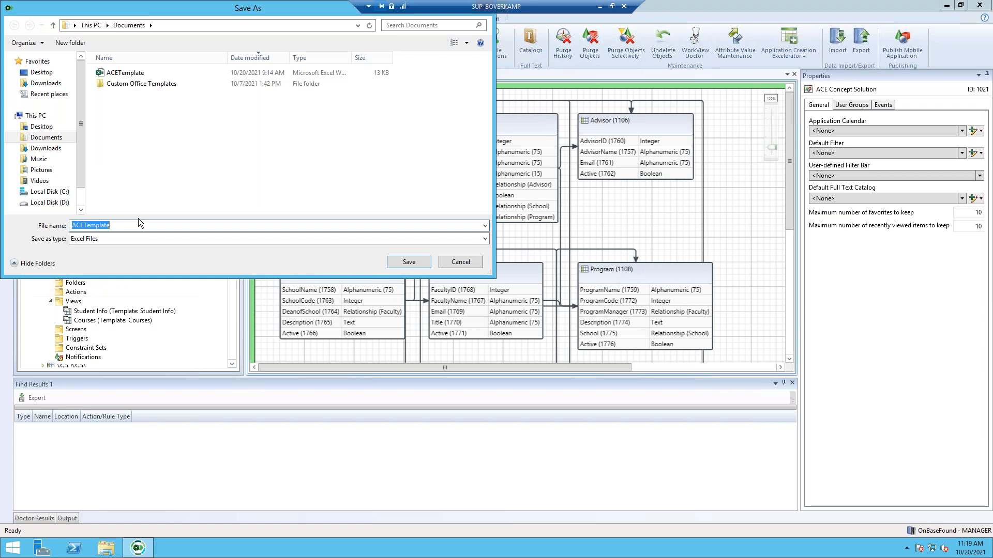
click(41, 127)
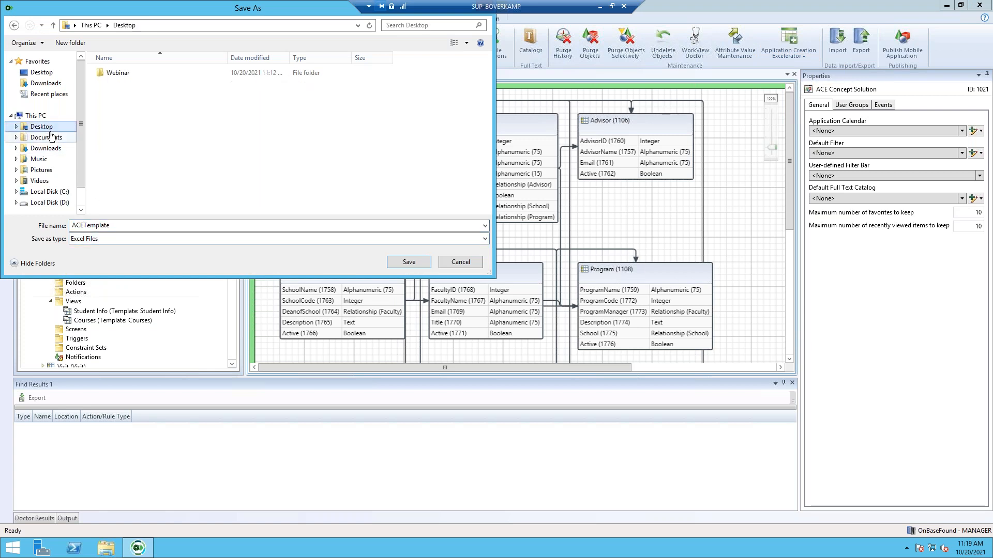
click(153, 73)
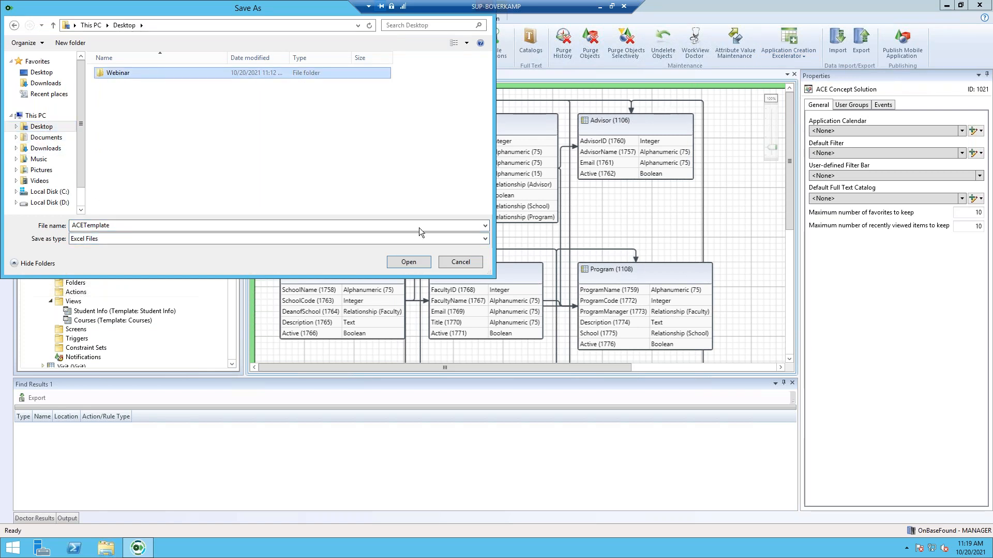
click(414, 262)
click(412, 261)
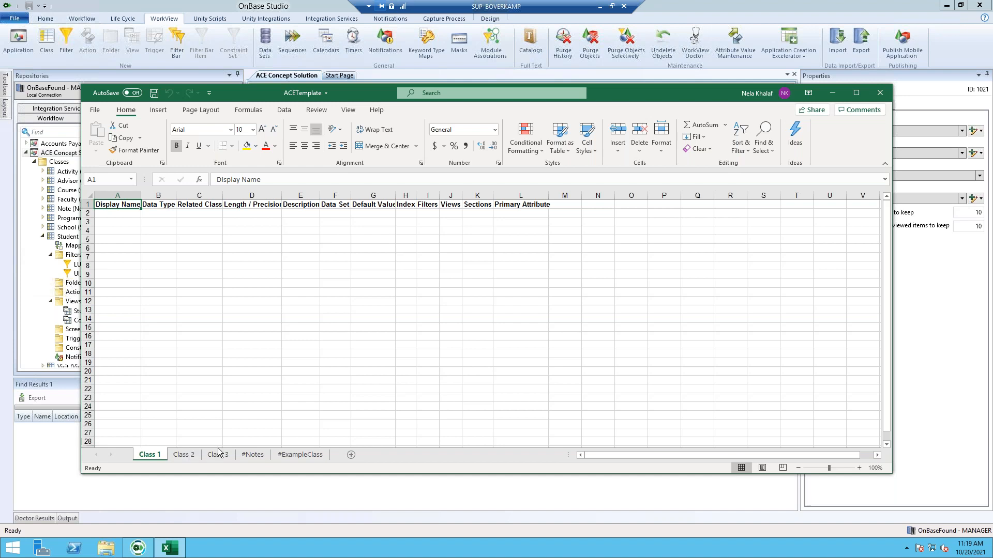
- Look over the #Notes and #ExampleClass sheets, then delete the Class 3 sheet
click(253, 455)
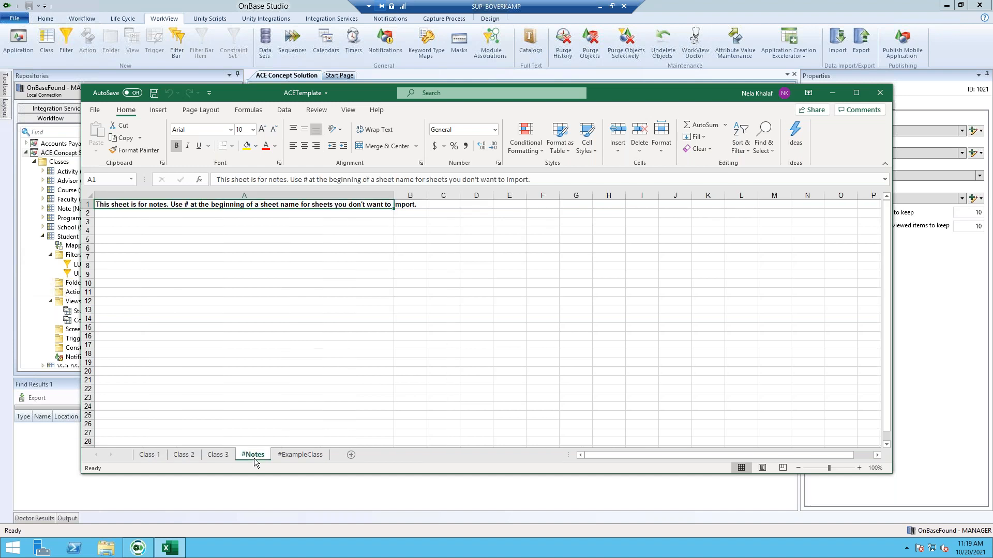
click(300, 456)
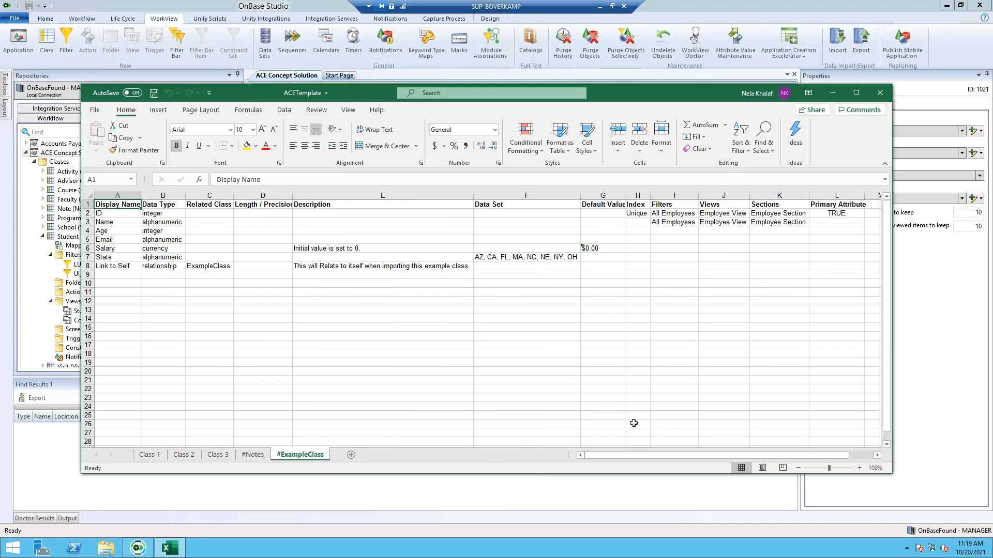
click(211, 455)
right_click(213, 456)
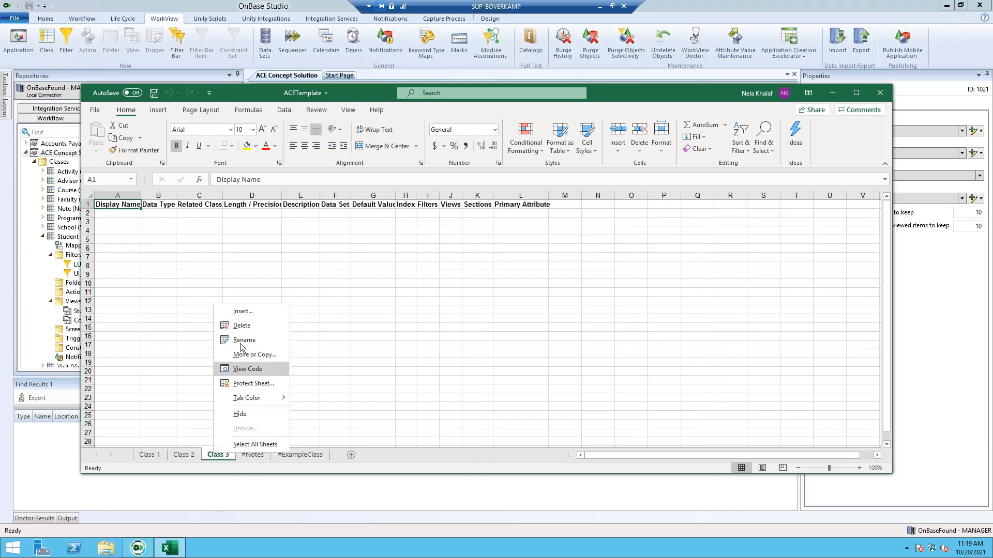
click(241, 326)
click(479, 304)
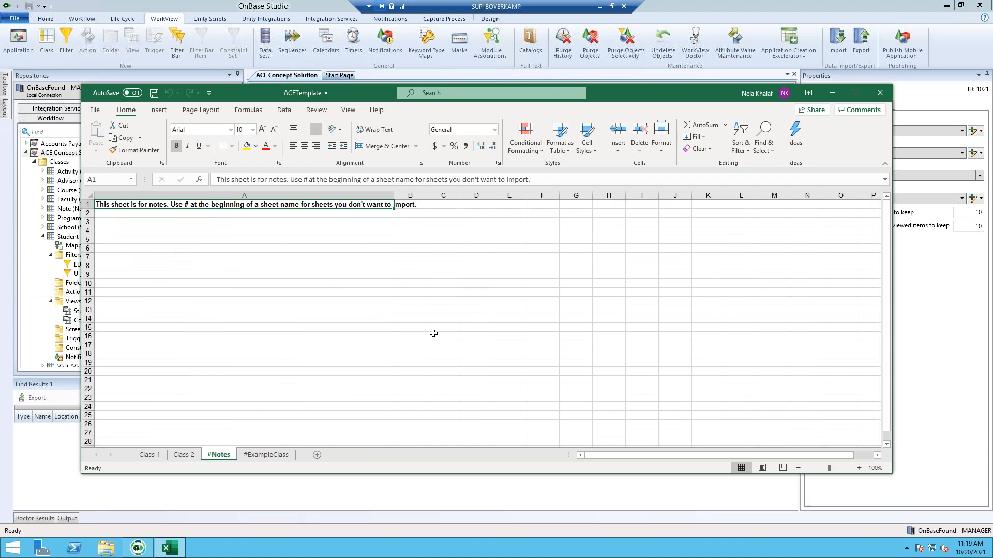
- Rename the Class 1 sheet to Vendor and the Class 2 sheet to Issues
click(148, 457)
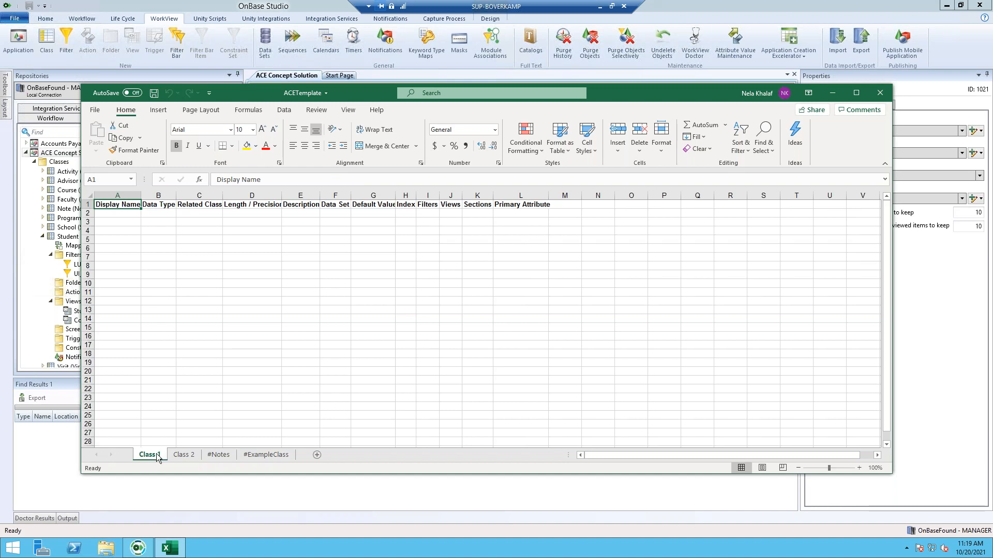
right_click(157, 458)
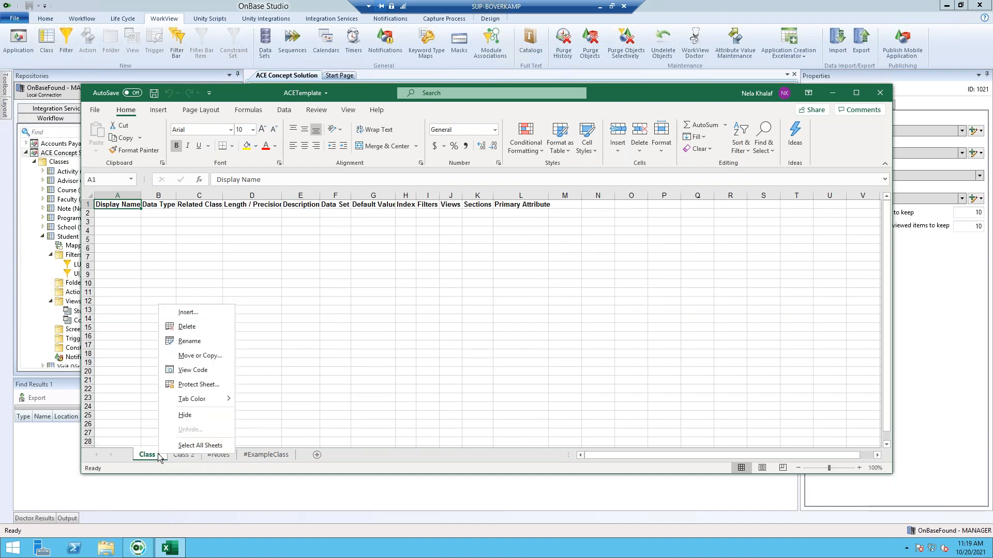
click(189, 341)
text(Vendor)
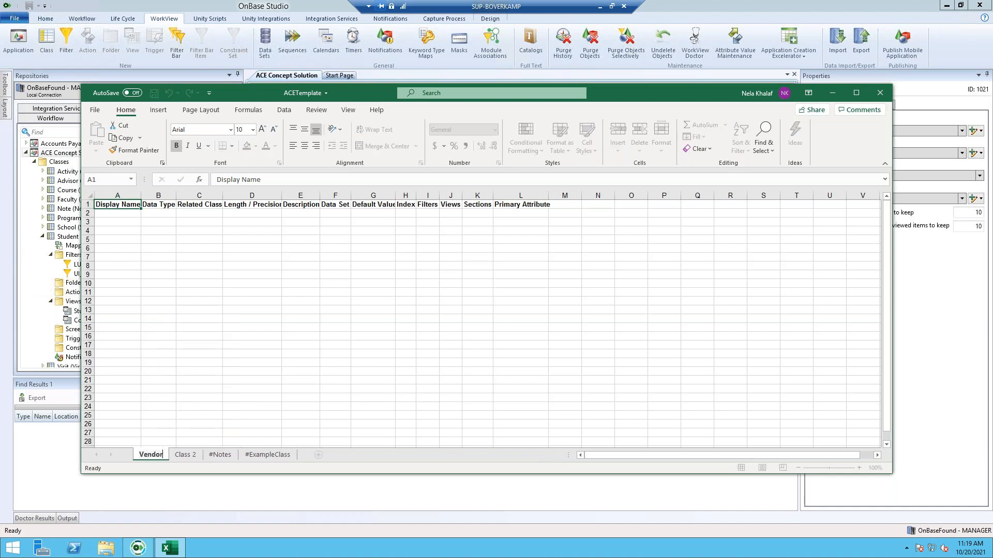
click(185, 455)
right_click(185, 455)
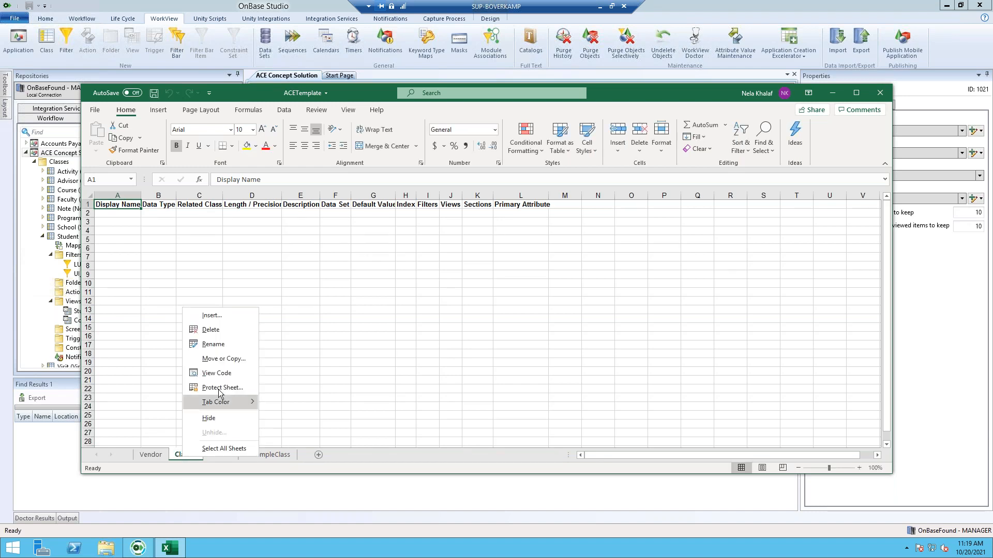
click(219, 351)
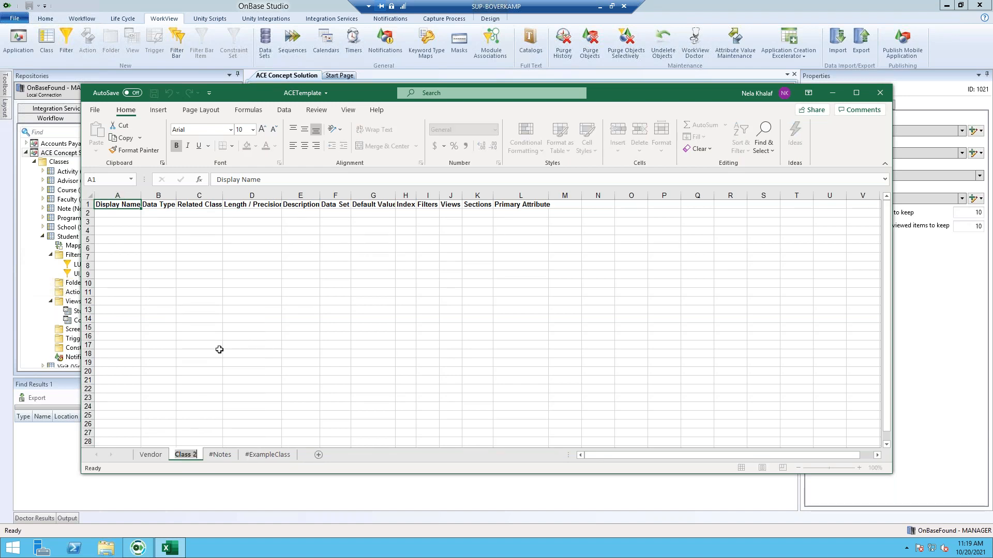
text(Issues)
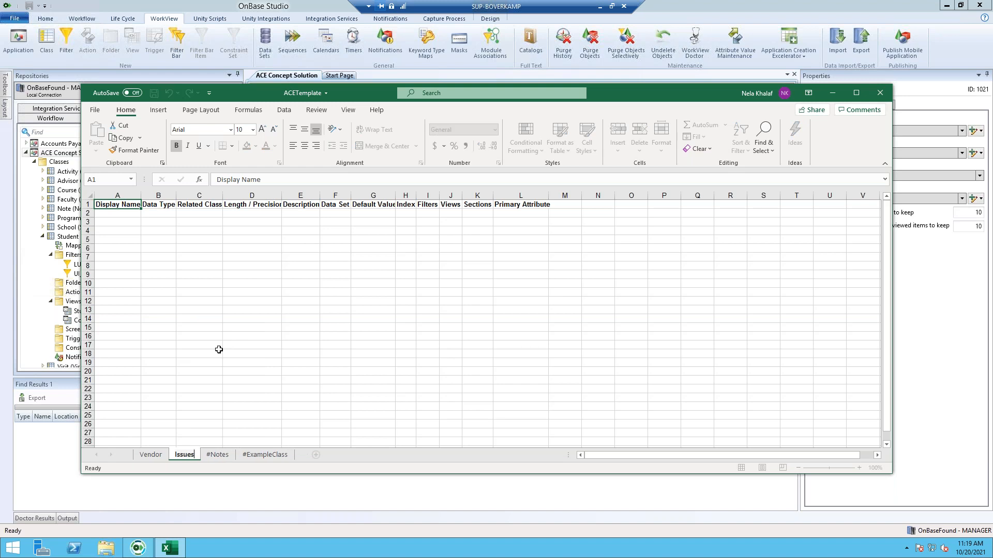
click(147, 458)
- Enter Vendor Name, Email and Phone as display names in cells A2 to A4
double_click(117, 212)
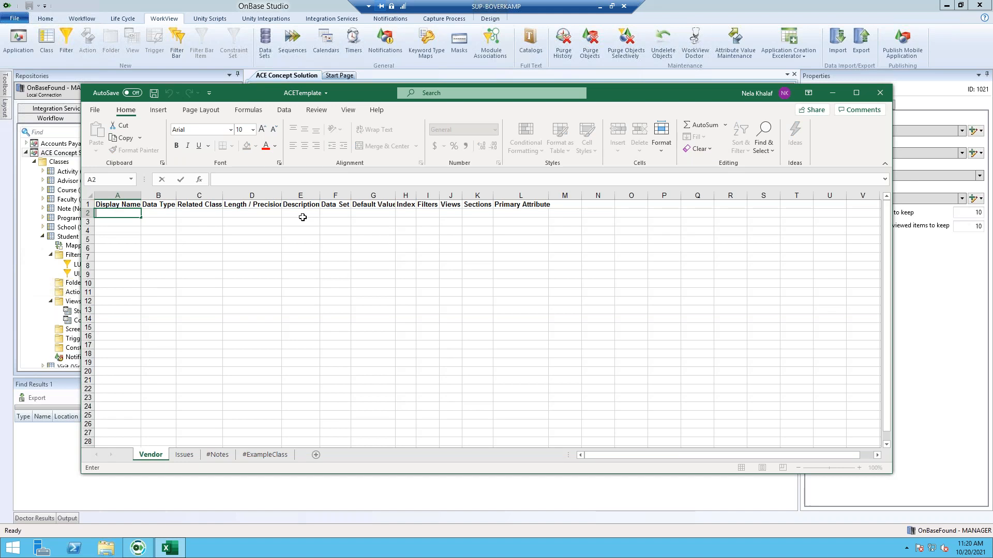
text(Vendor Name)
key(Tab)
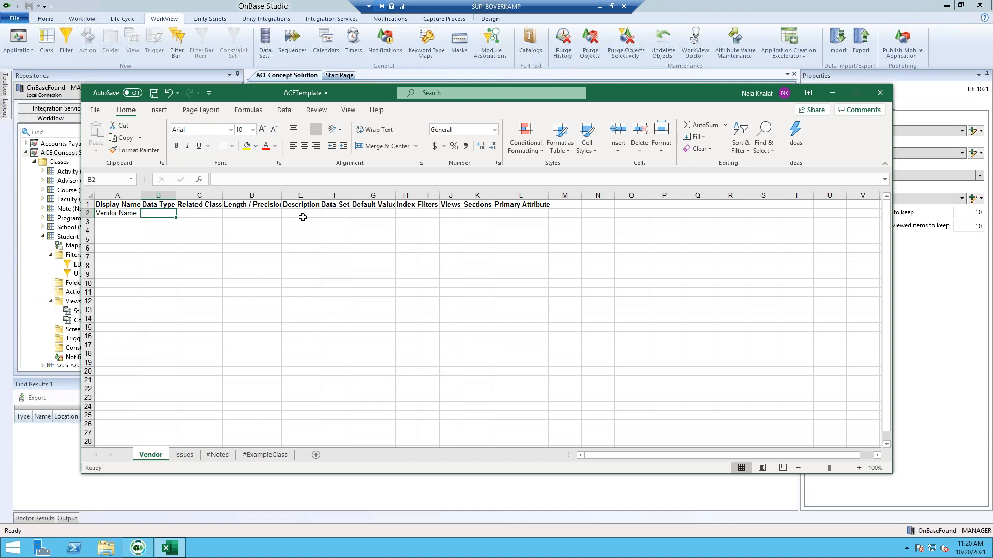
click(136, 220)
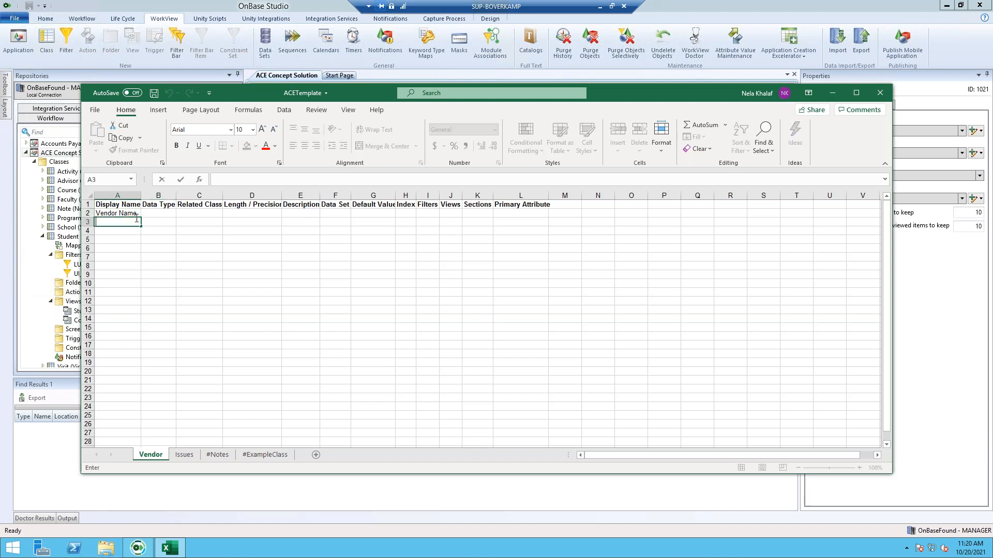
text(email)
key(Return)
text(Phon)
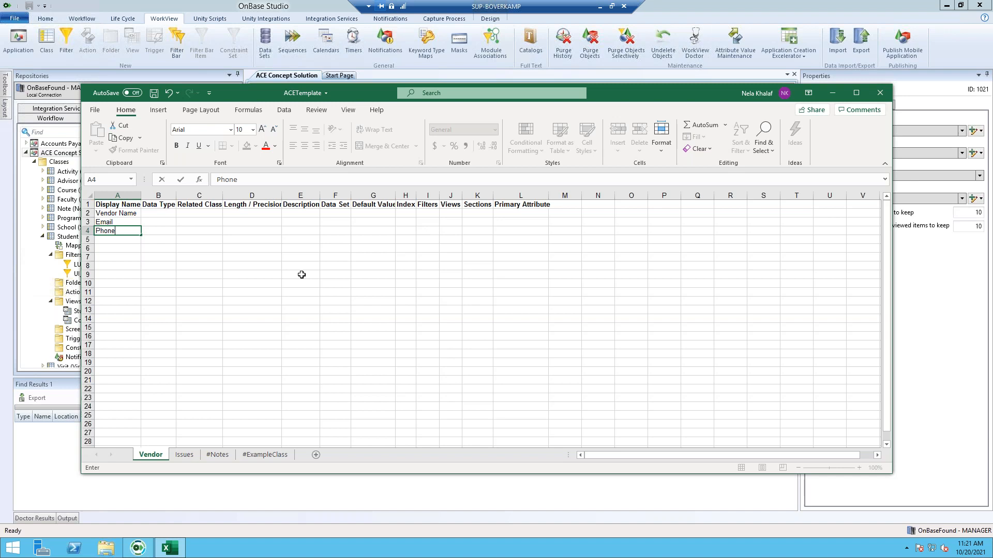
- Enter Vendor Information as the filter in cell I2 and widen column I to fit
click(428, 213)
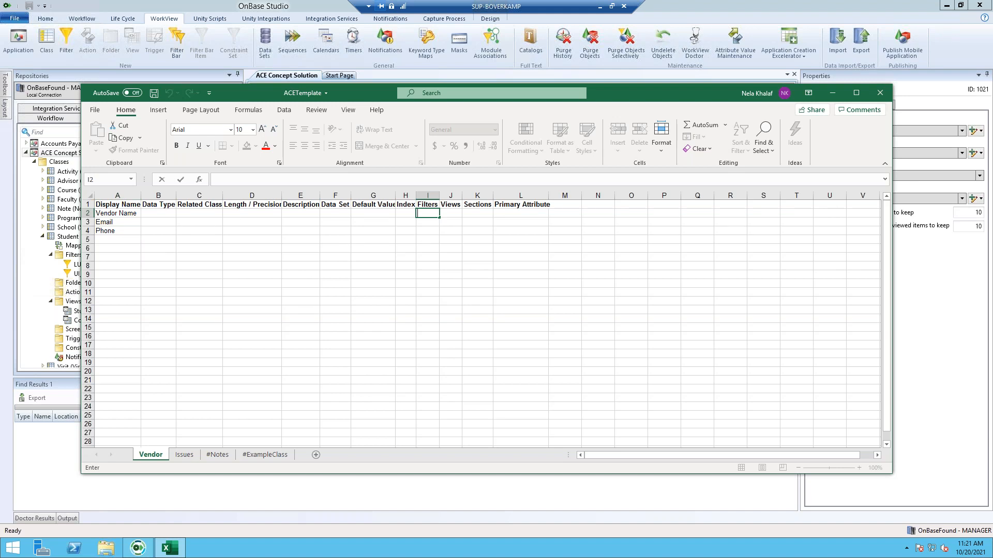
text(Vedor Inform)
key(BackSpace)
key(BackSpace)
key(BackSpace)
key(BackSpace)
key(BackSpace)
key(BackSpace)
key(BackSpace)
key(BackSpace)
key(BackSpace)
text(ndor Information)
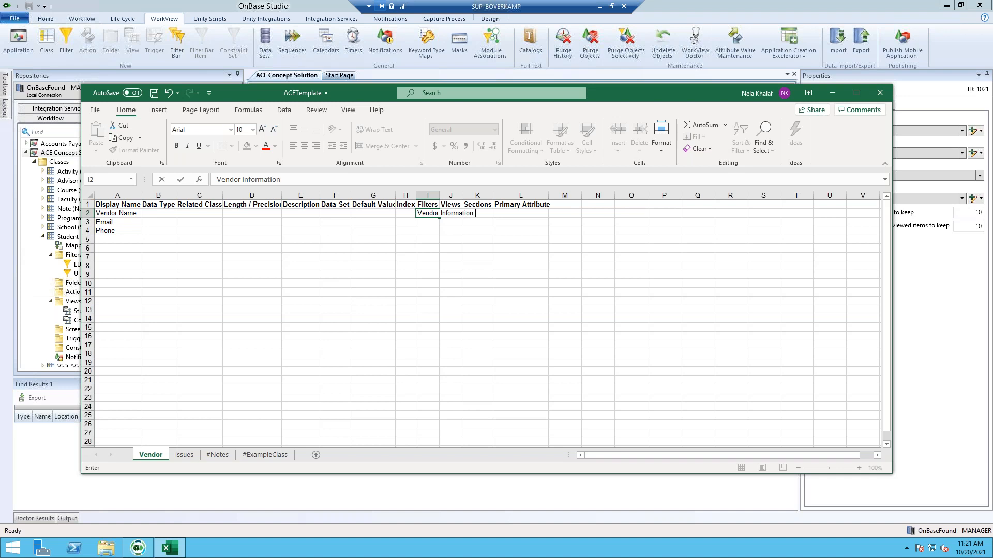
click(427, 196)
drag(439, 196, 483, 200)
- Copy Vendor Information down to I4 and enter Vendor as the view in J2
click(455, 213)
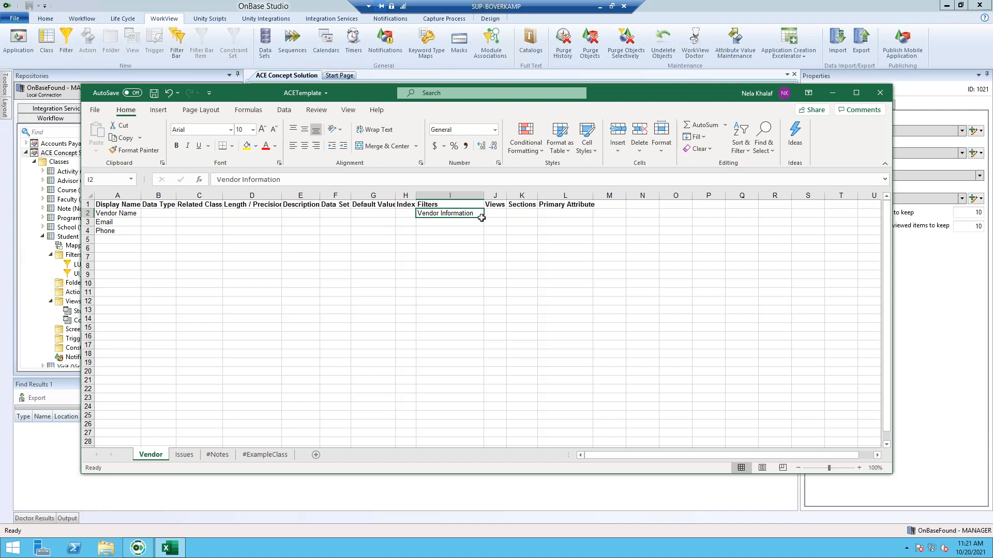
drag(483, 216, 486, 238)
click(501, 241)
click(479, 232)
click(498, 215)
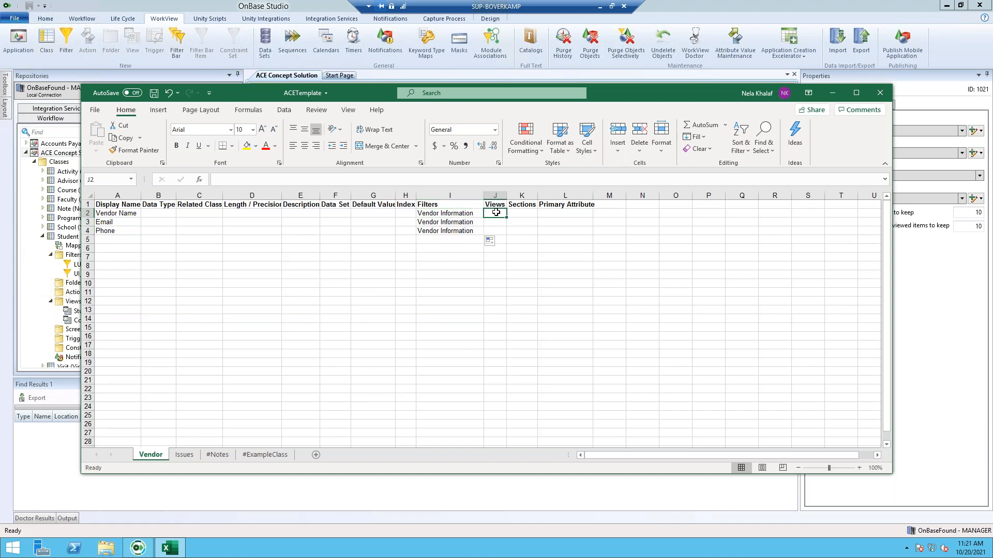
double_click(496, 213)
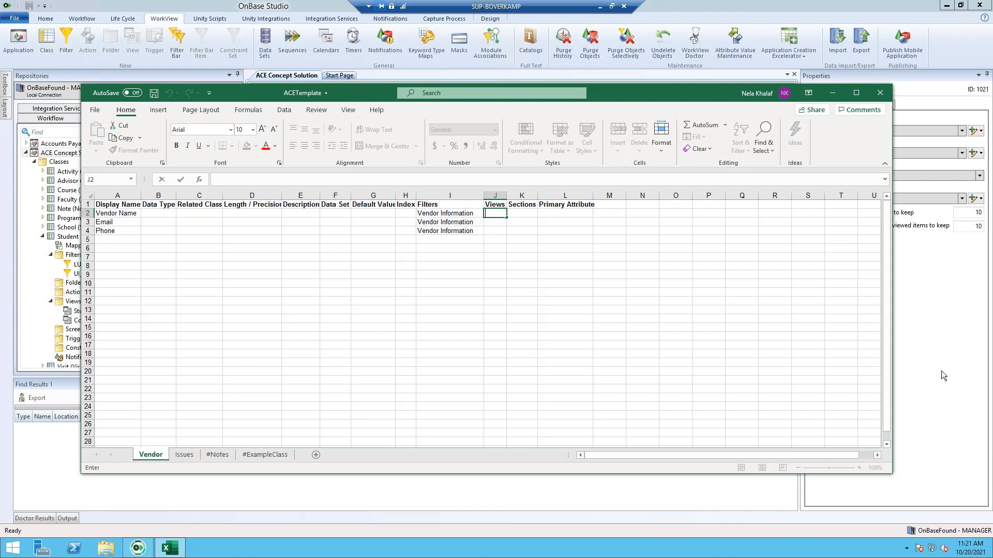
text(Vendor)
key(BackSpace)
key(BackSpace)
click(499, 197)
drag(506, 197, 514, 233)
click(508, 213)
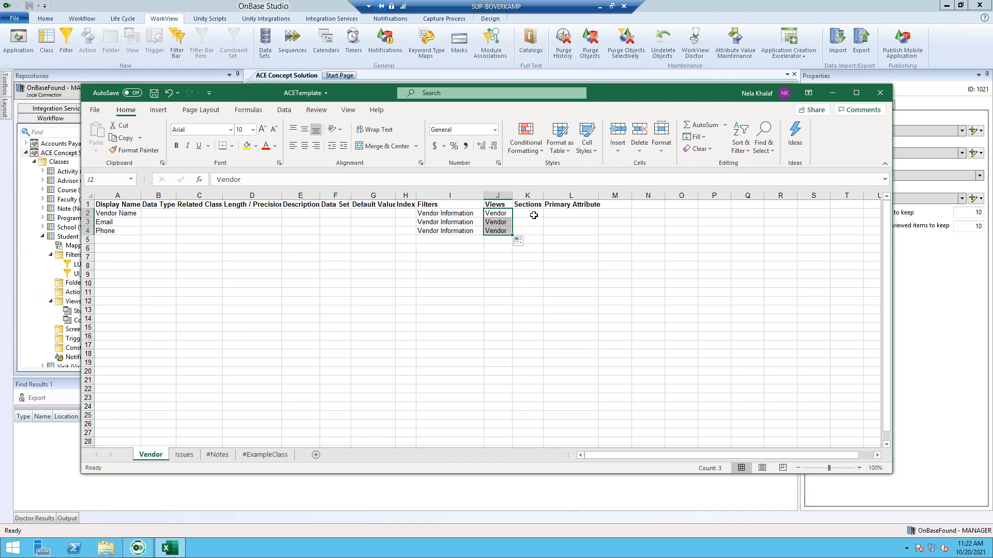
- Fill the Sections column with Vendor in K2 and Information in K3 and K4
click(533, 214)
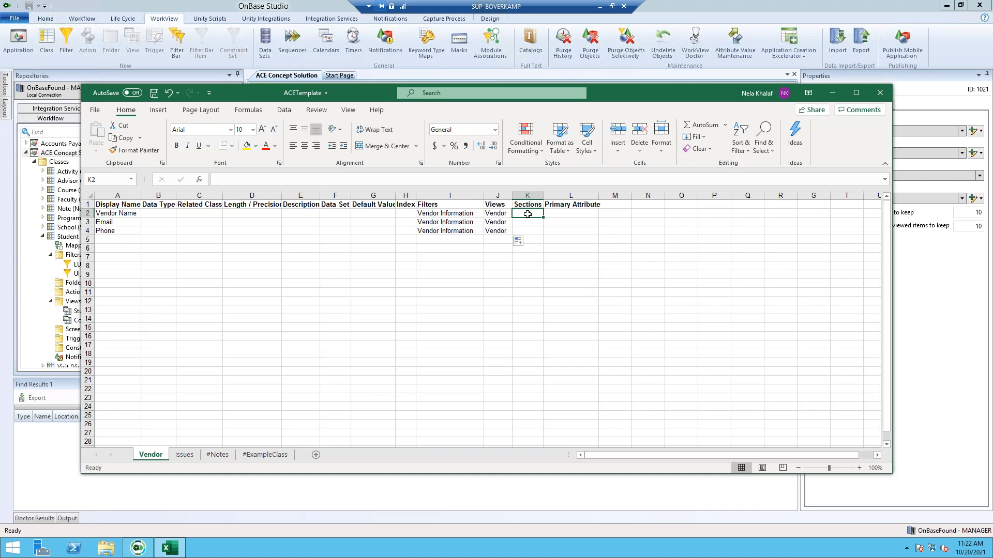
key(F2)
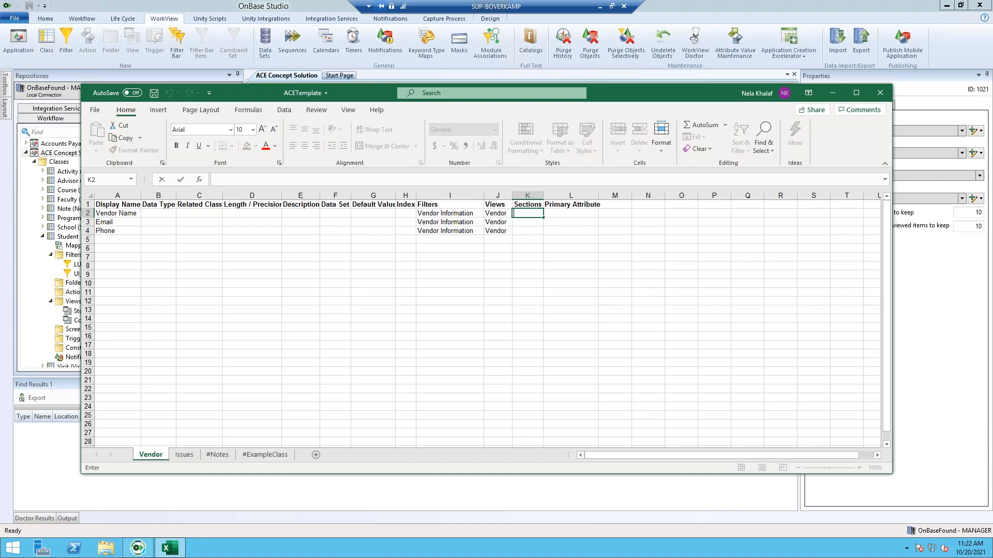
text(Vendoer)
key(Return)
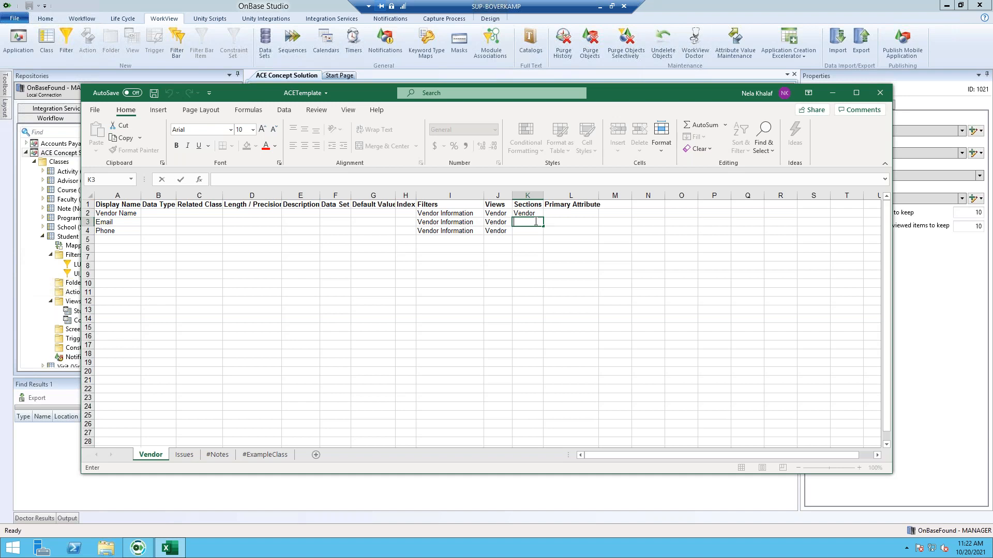
text(Information)
key(Return)
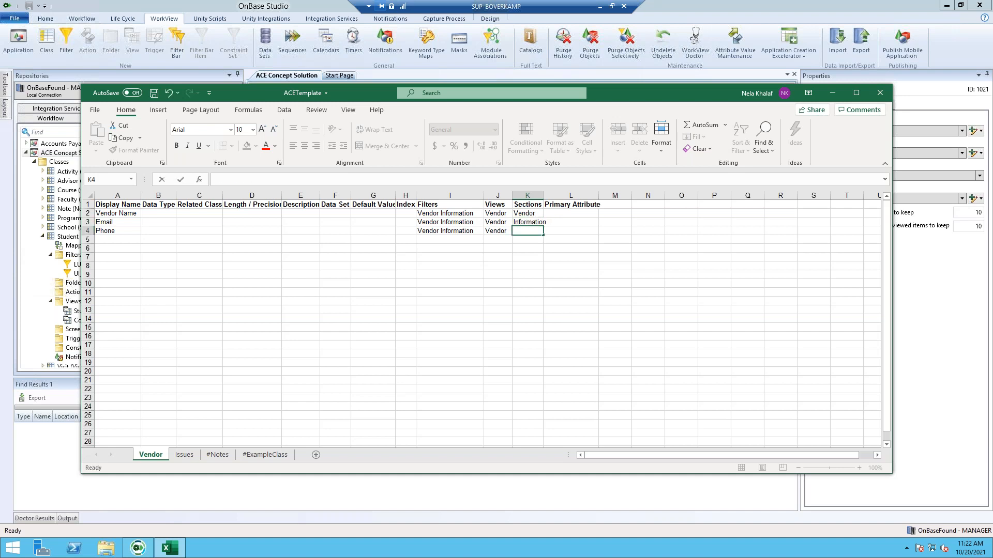
text(Information)
key(Right)
click(534, 196)
drag(544, 196, 552, 196)
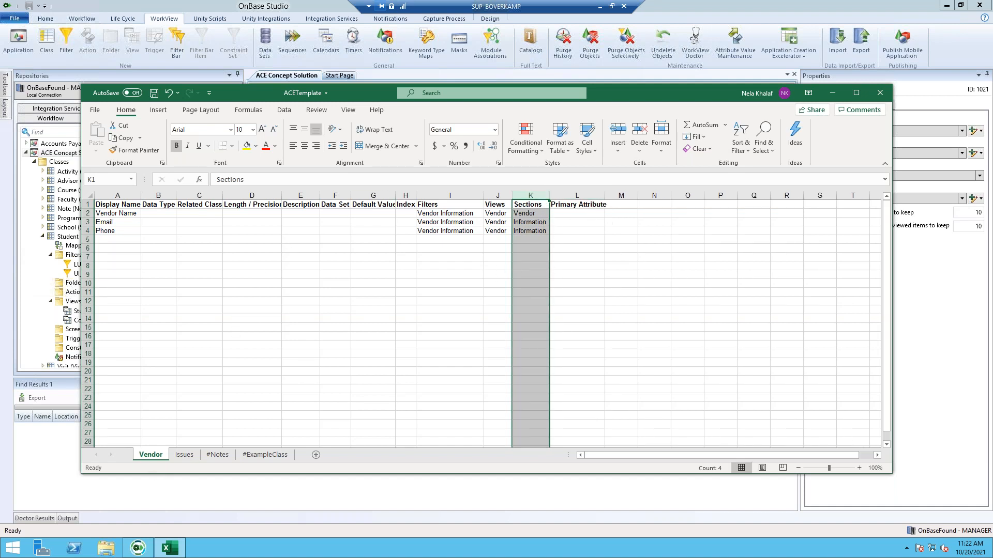
- Set Vendor Name's Primary Attribute in cell L2 to TRUE
click(585, 211)
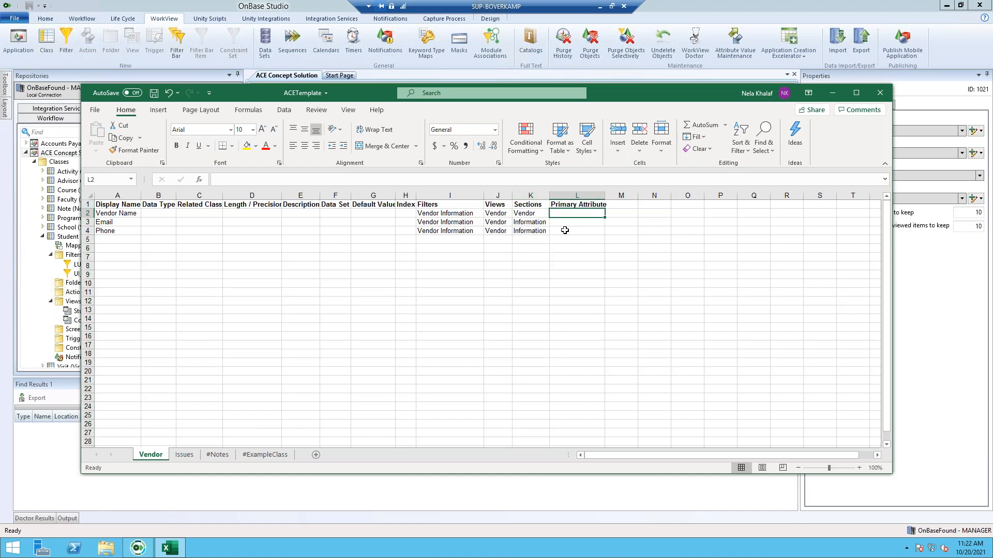
double_click(592, 214)
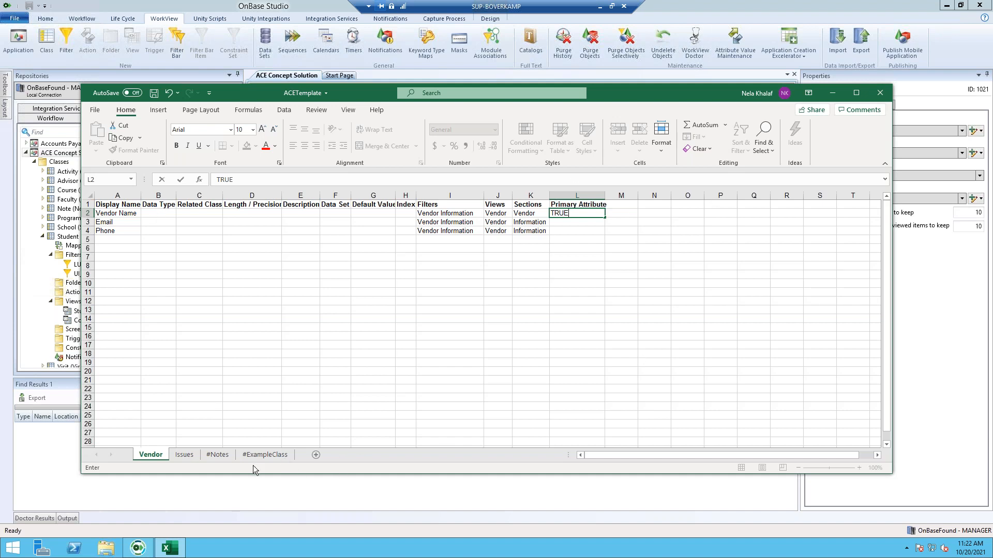
click(175, 459)
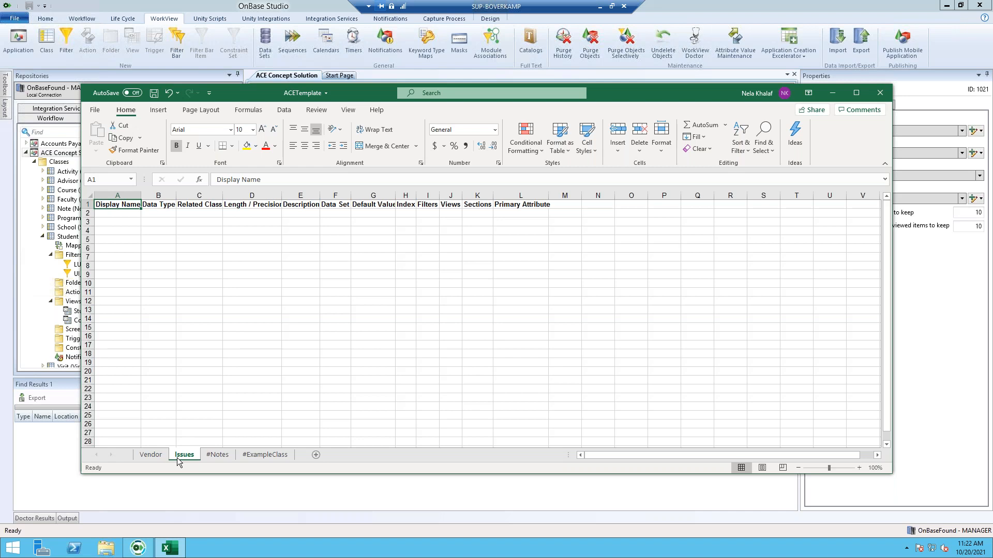
- Type Issue Number, Date, Issue Title, Issue Status, Vendor Name and Long Description into A2:A7
double_click(106, 214)
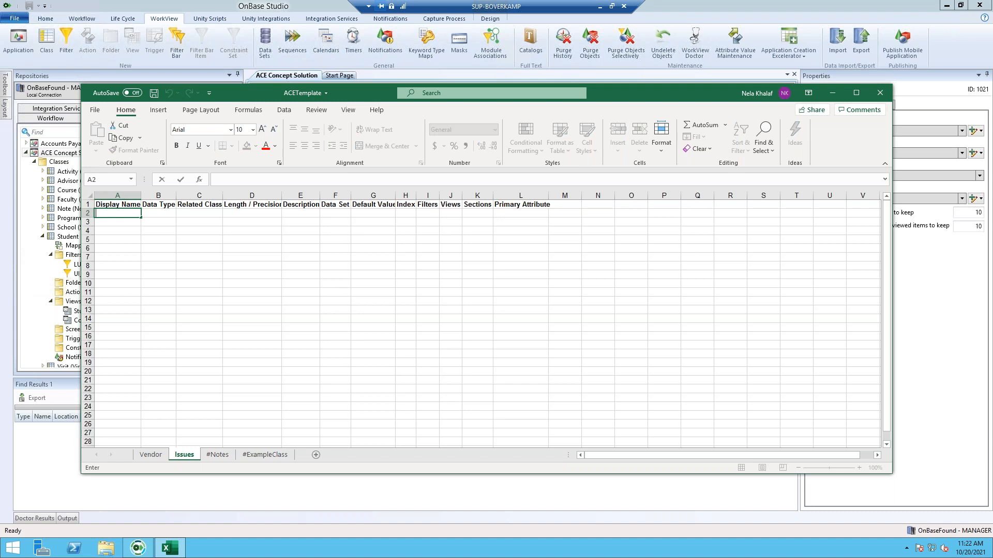
text(Issue Number)
key(Return)
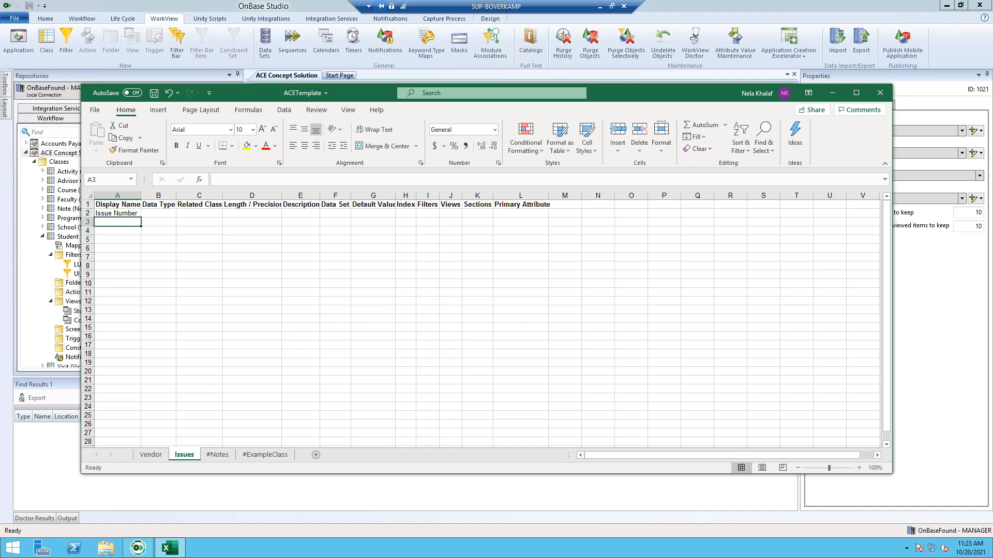
text(Date)
key(Return)
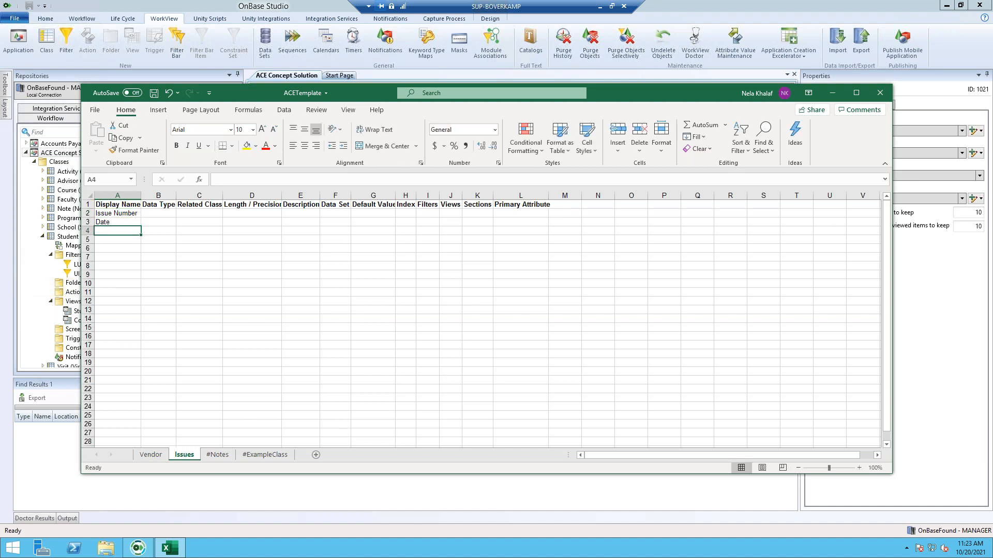
text(Issue Title)
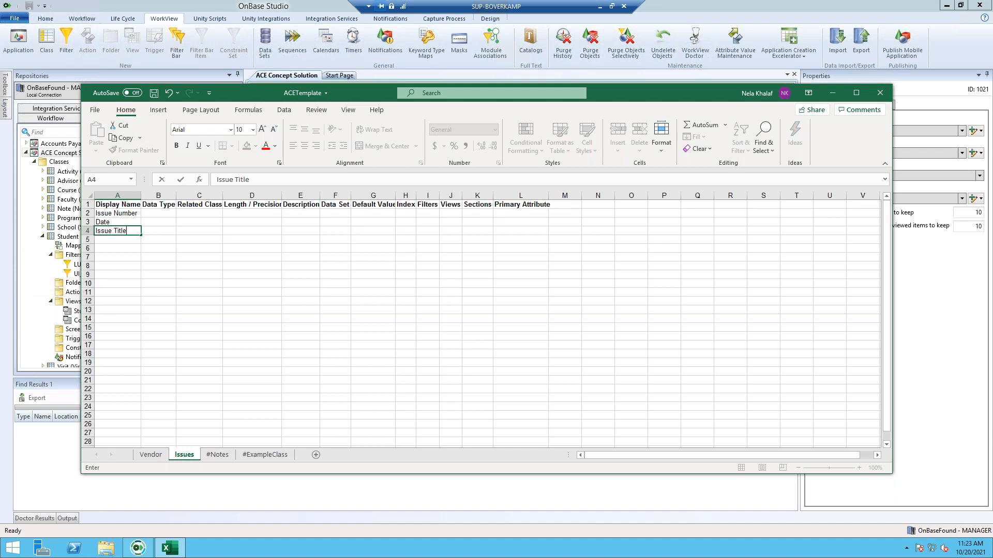
key(Return)
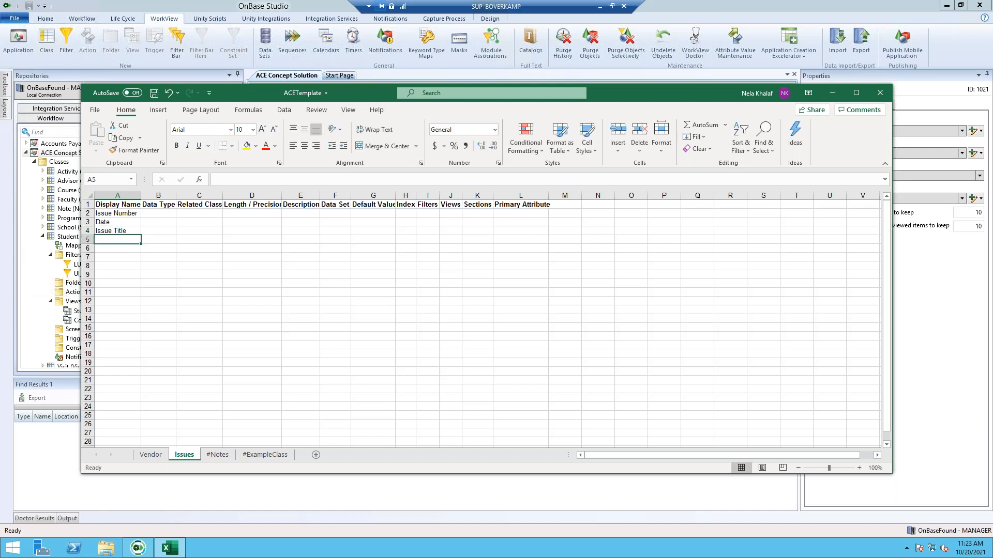
text(Issue Sta)
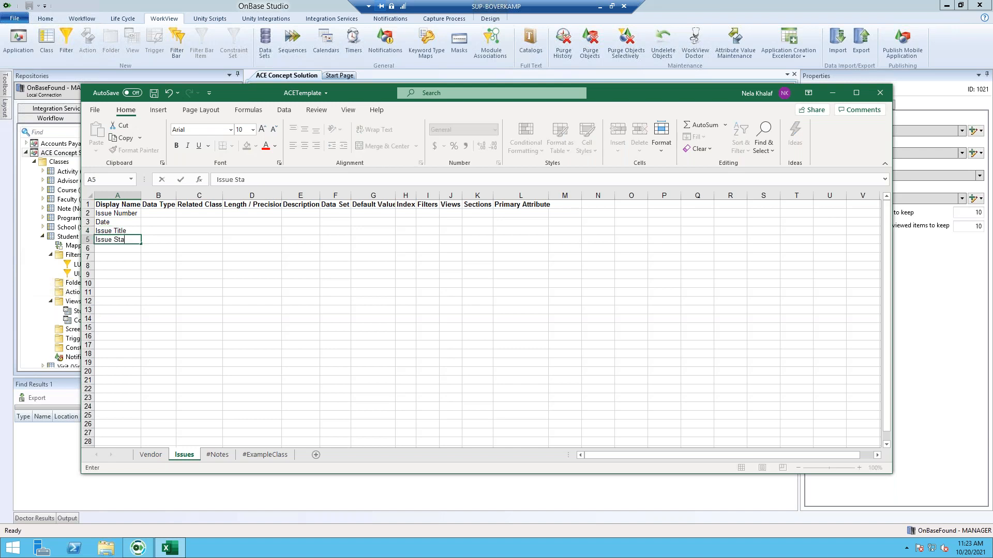
text(tus)
key(Return)
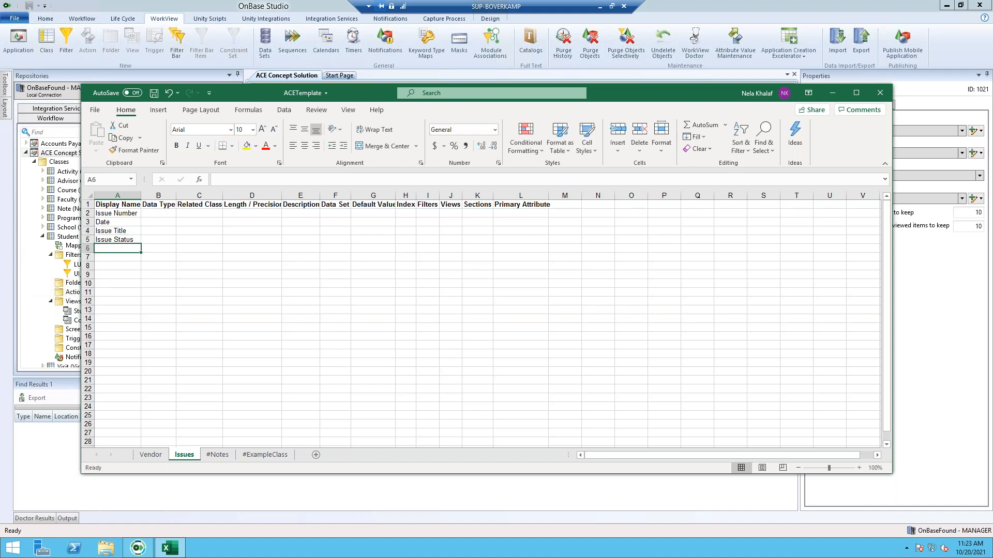
text(Ven)
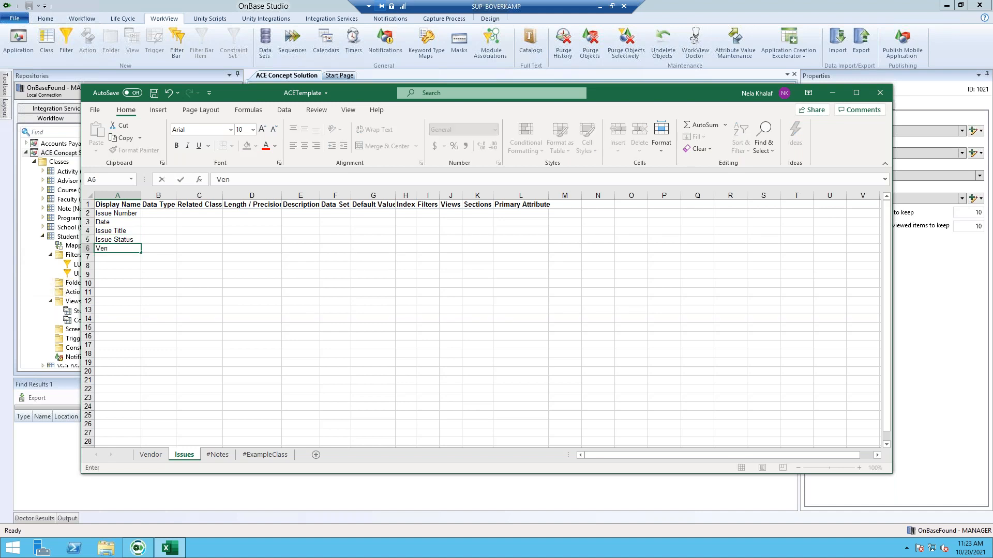
text(dor Name)
key(Return)
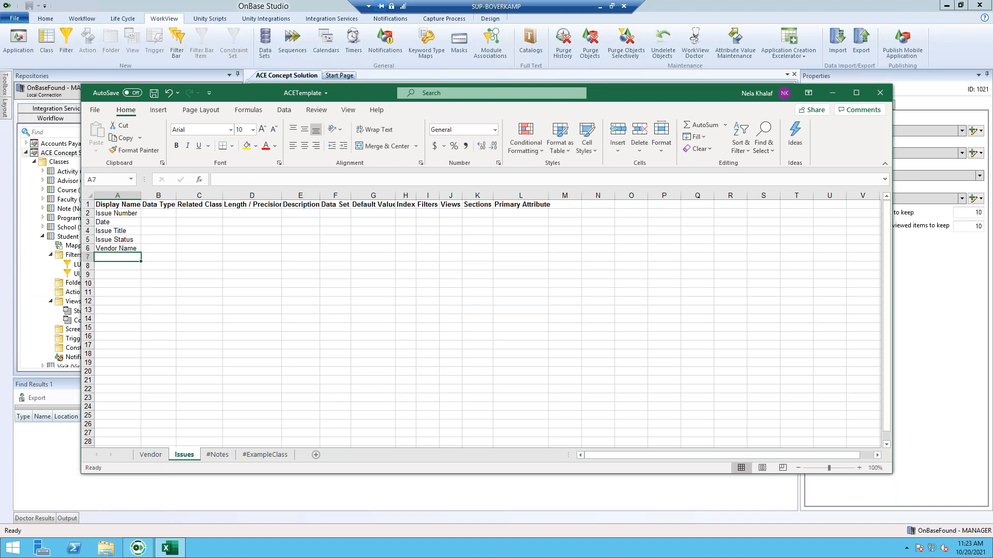
text(L)
text(in)
key(BackSpace)
key(BackSpace)
text(ong Des)
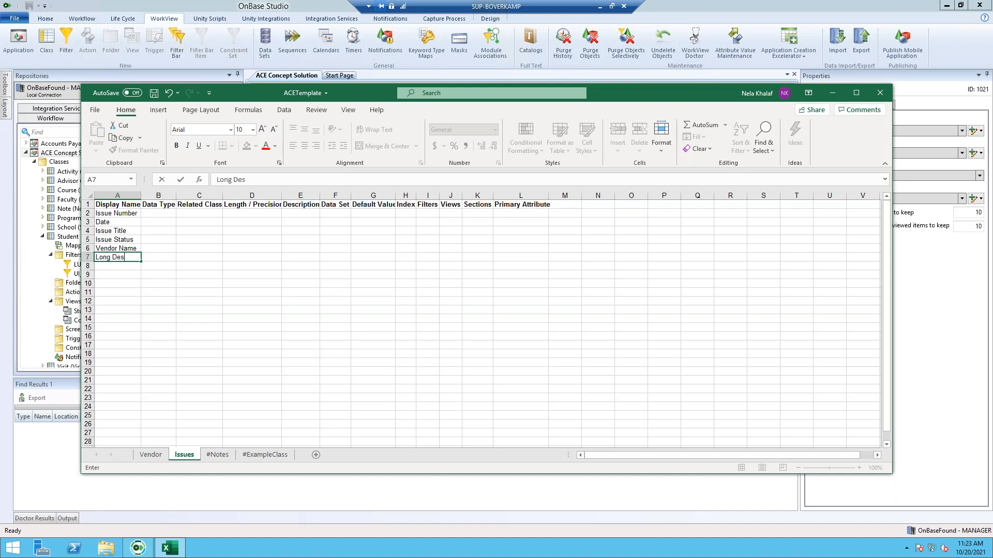
text(cription)
- Widen column A and set Issue Number's data type to integer and Date's to date
click(118, 195)
drag(141, 195, 148, 205)
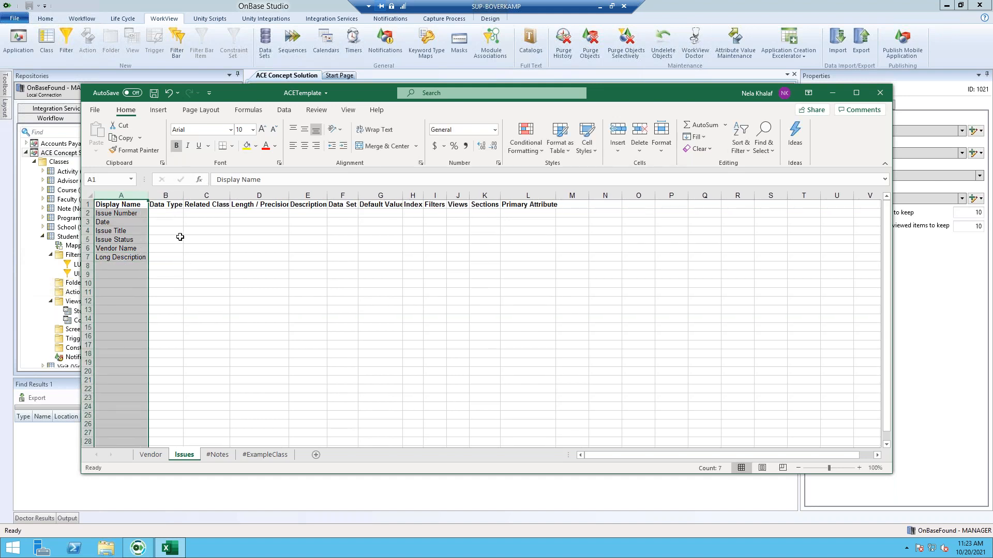
click(161, 215)
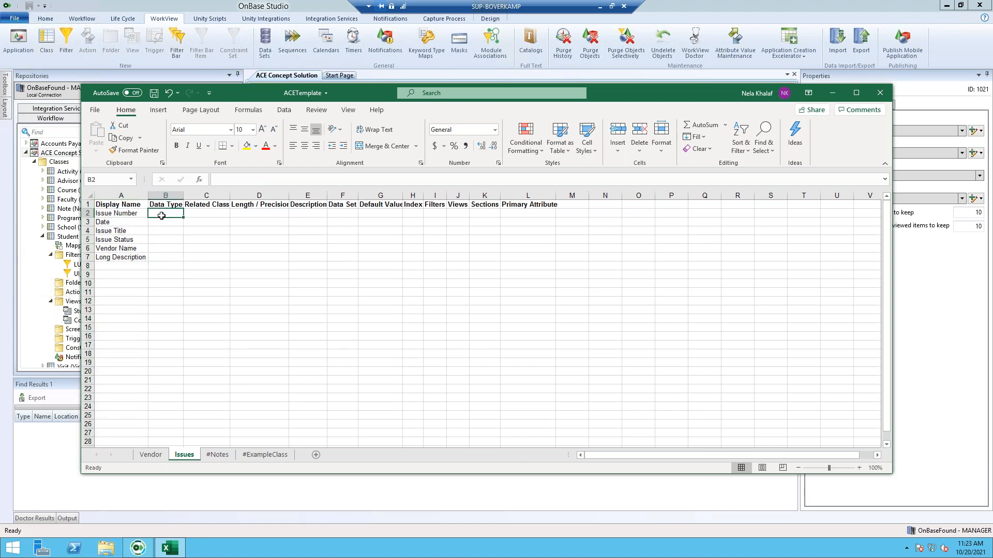
text(in)
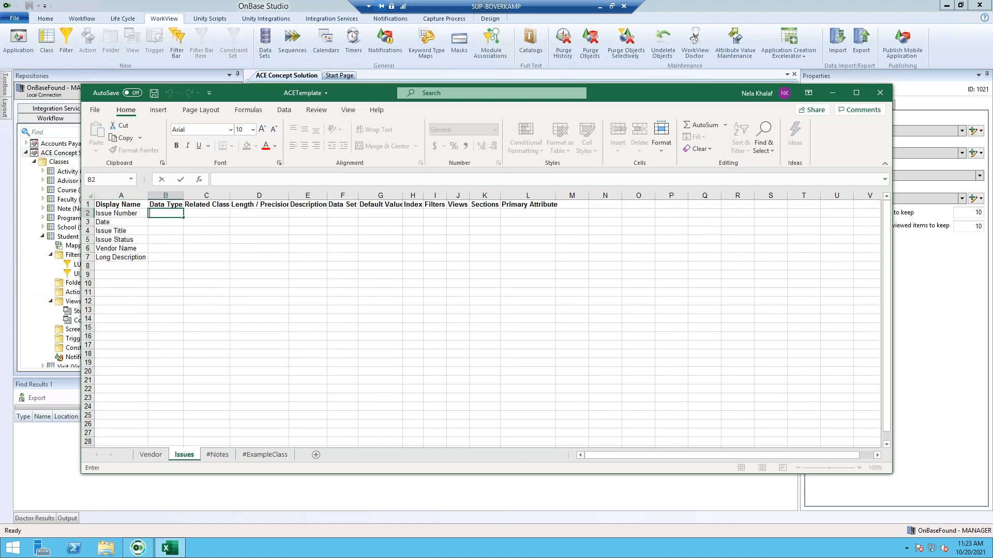
text(teger)
double_click(171, 222)
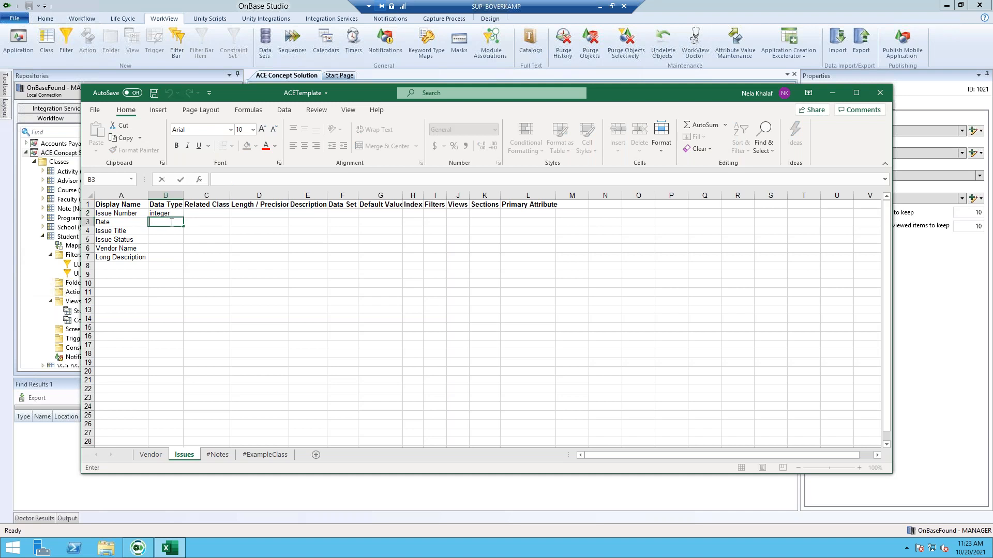
text(date)
- Set Vendor Name's data type in B6 to relationship, correcting typos and widening column B
click(156, 250)
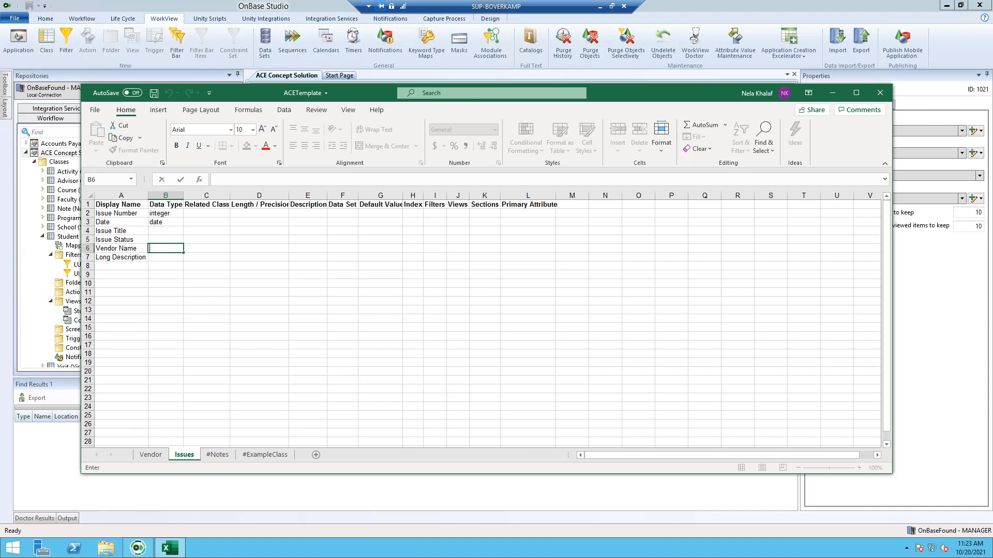
text(reation)
key(BackSpace)
key(BackSpace)
key(BackSpace)
key(BackSpace)
key(BackSpace)
text(e)
key(BackSpace)
key(BackSpace)
text(lations)
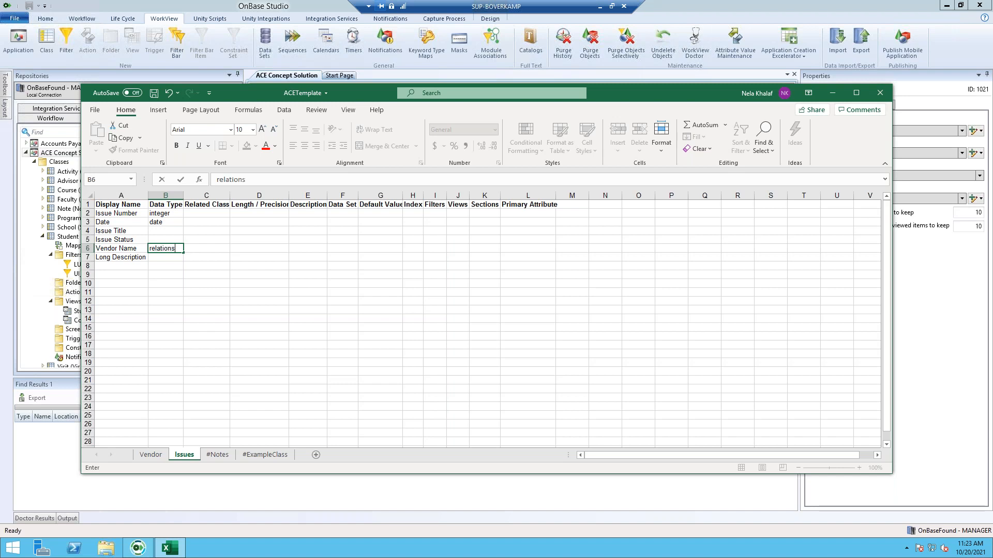
text(hip)
click(219, 248)
text(Vendor)
click(173, 196)
drag(183, 196, 190, 196)
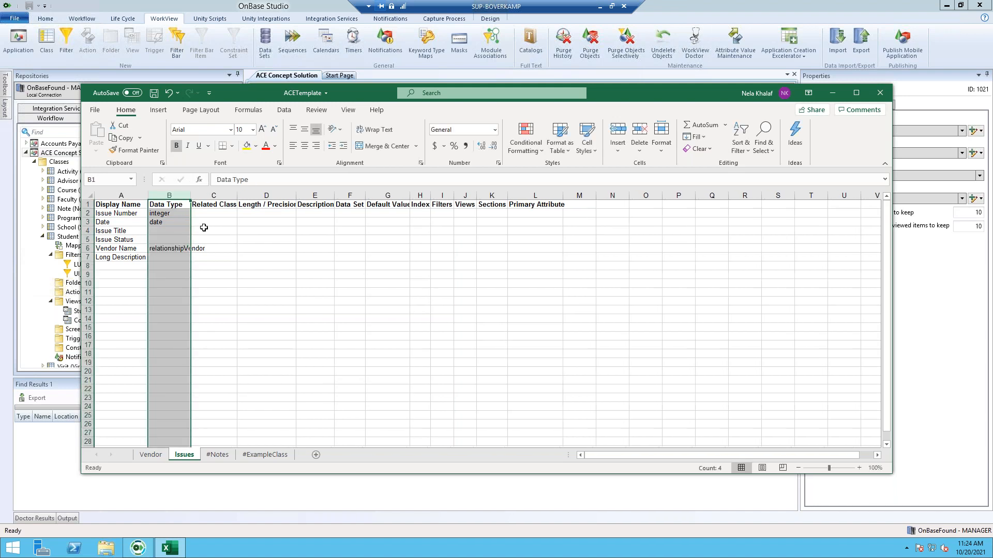
click(177, 247)
double_click(177, 249)
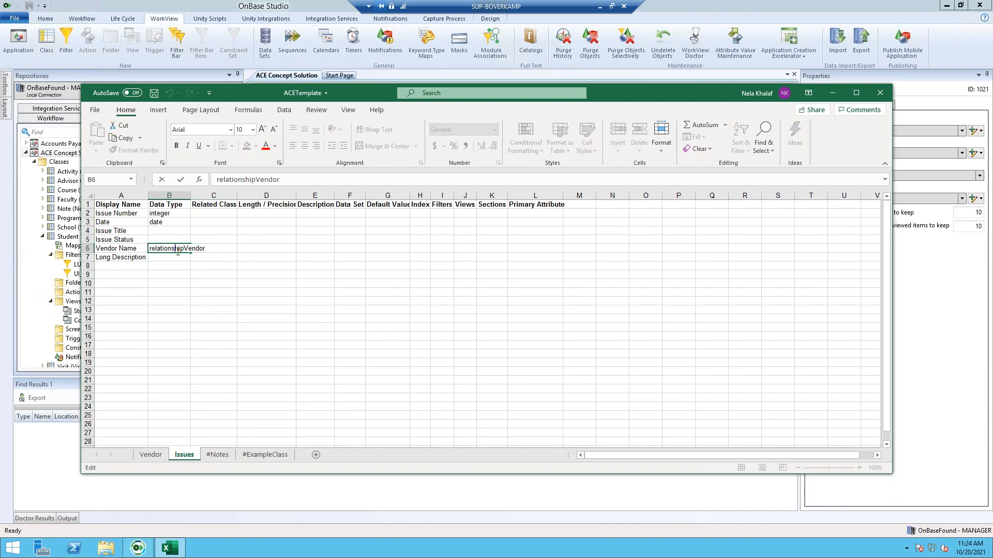
drag(206, 248, 183, 249)
key(BackSpace)
text(p)
click(207, 260)
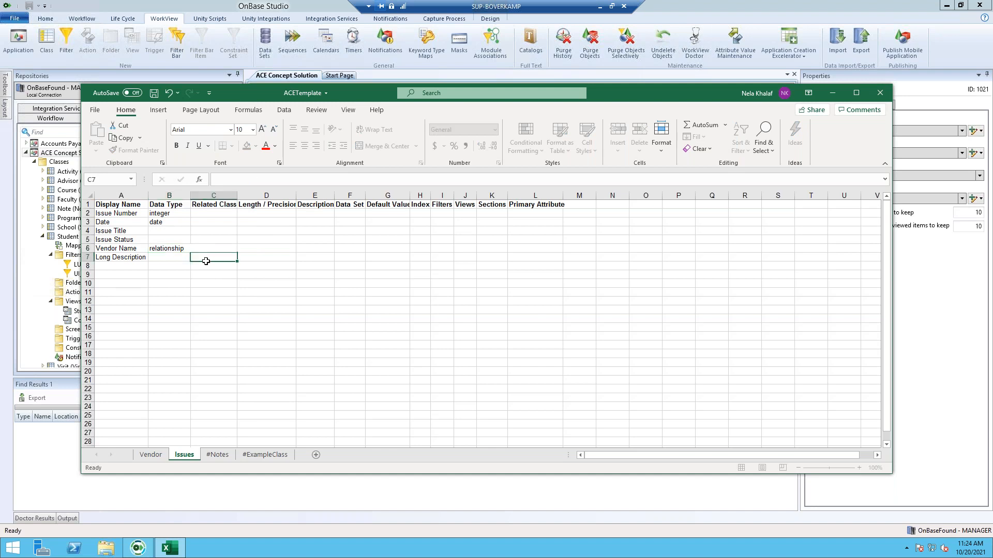
- Enter Vendor as Vendor Name's related class in cell C6
key(Up)
text(Vendor)
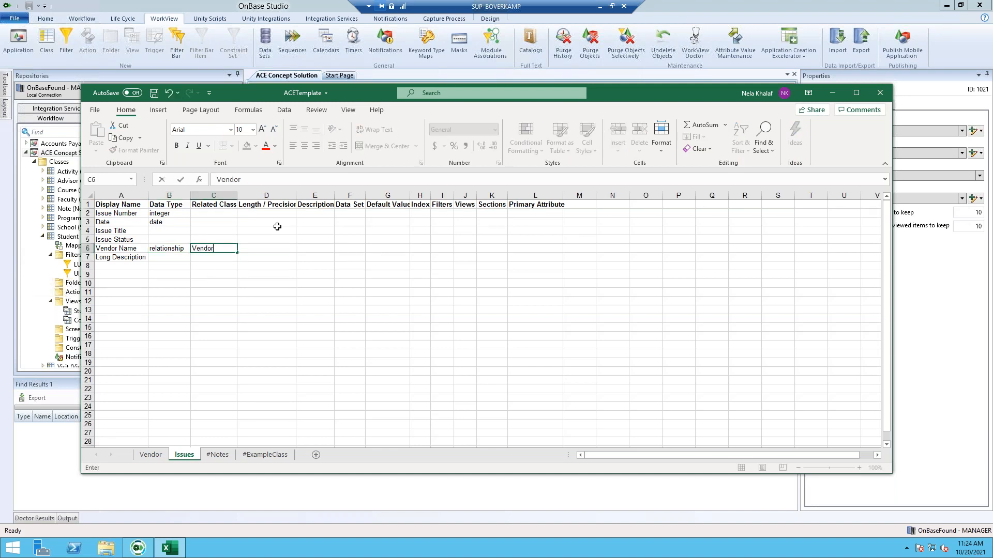
click(276, 249)
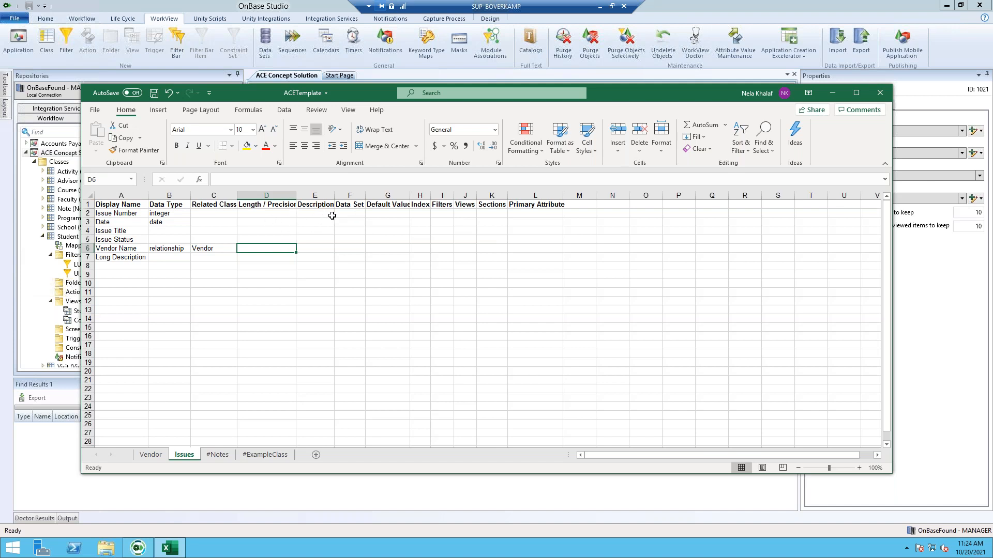
click(441, 212)
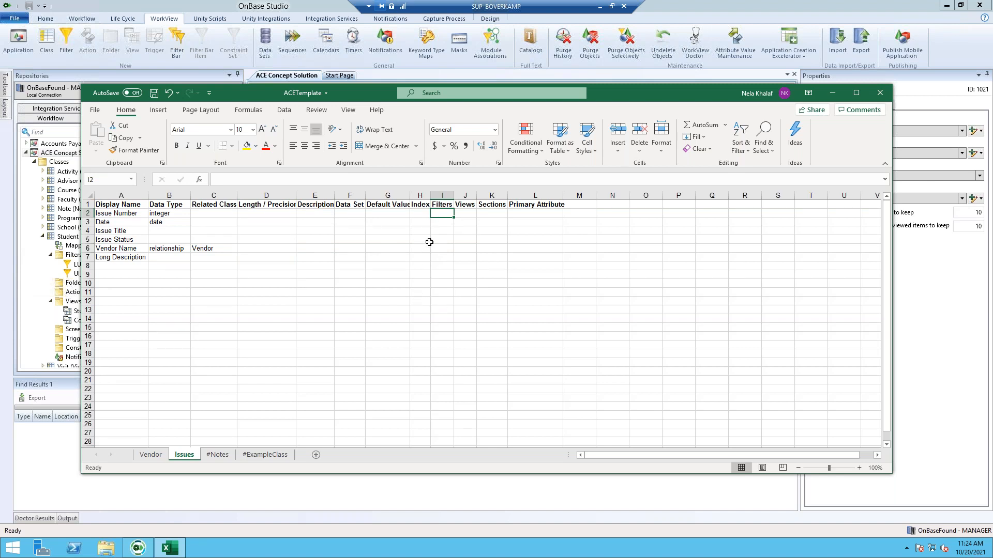
- Fill the Filters column I2:I7 with Issues and widen it
double_click(444, 216)
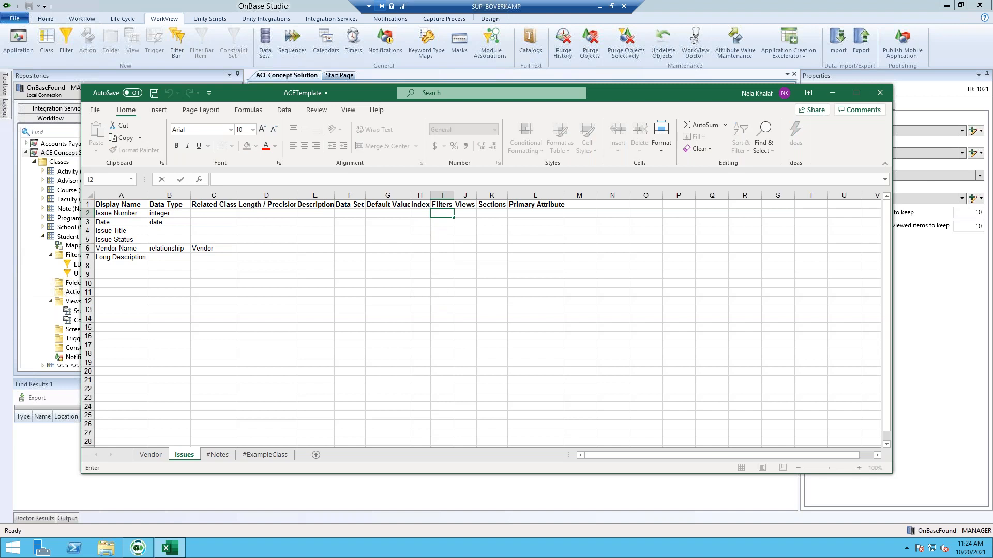
text(Issues)
drag(453, 217, 451, 263)
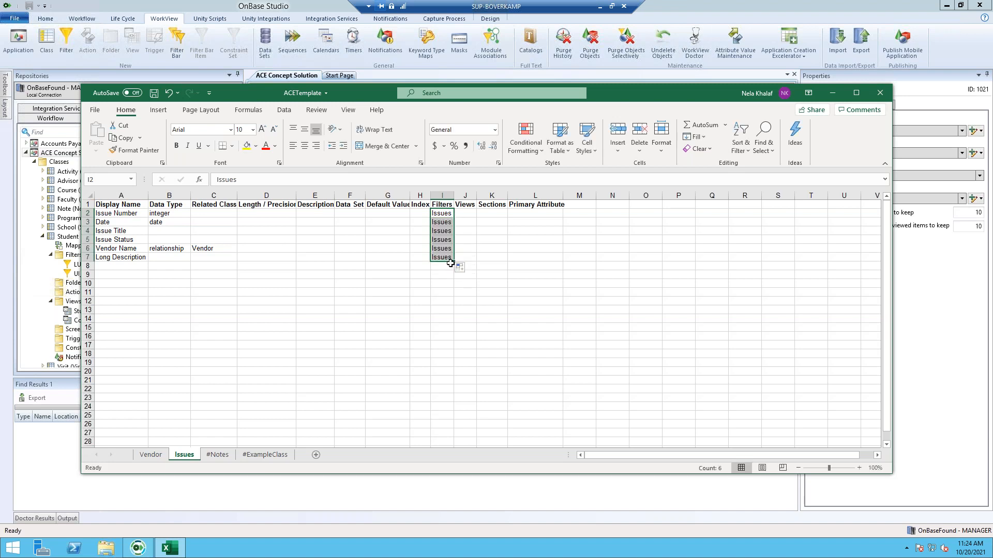
click(133, 258)
drag(454, 196, 458, 195)
- Set the view to Issue in J2 through J4 and J6, then widen the Views column
click(470, 213)
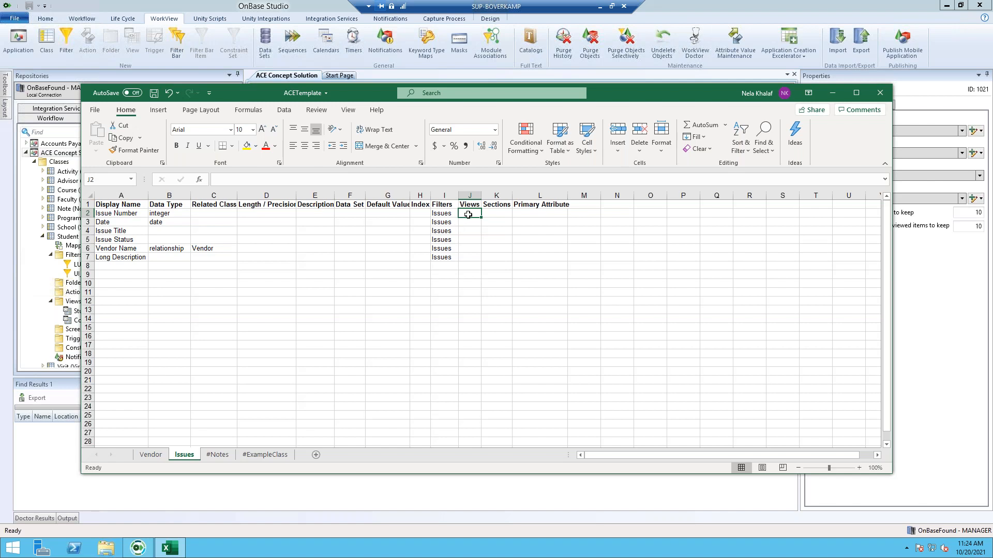
double_click(468, 214)
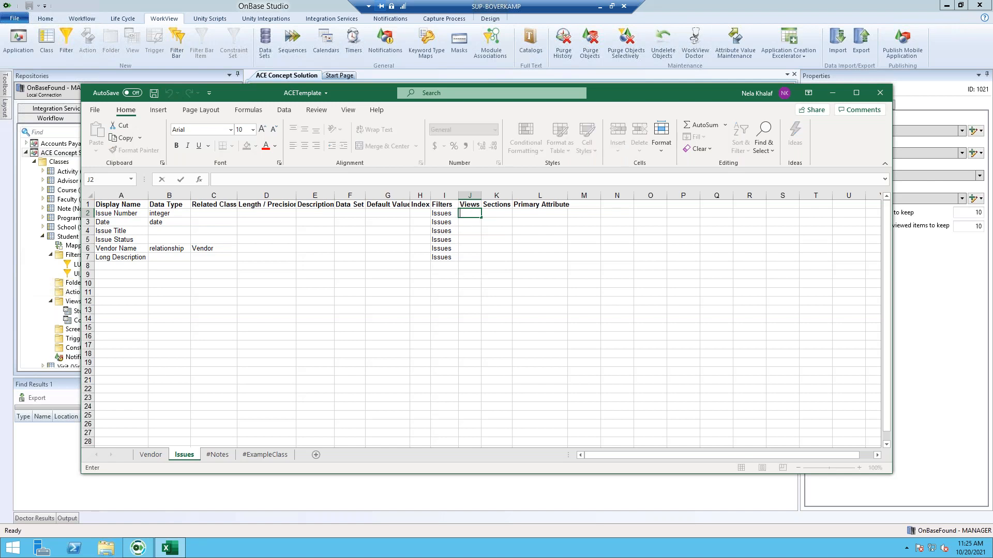
text(Issue)
click(479, 215)
click(479, 223)
click(478, 214)
drag(481, 218, 481, 225)
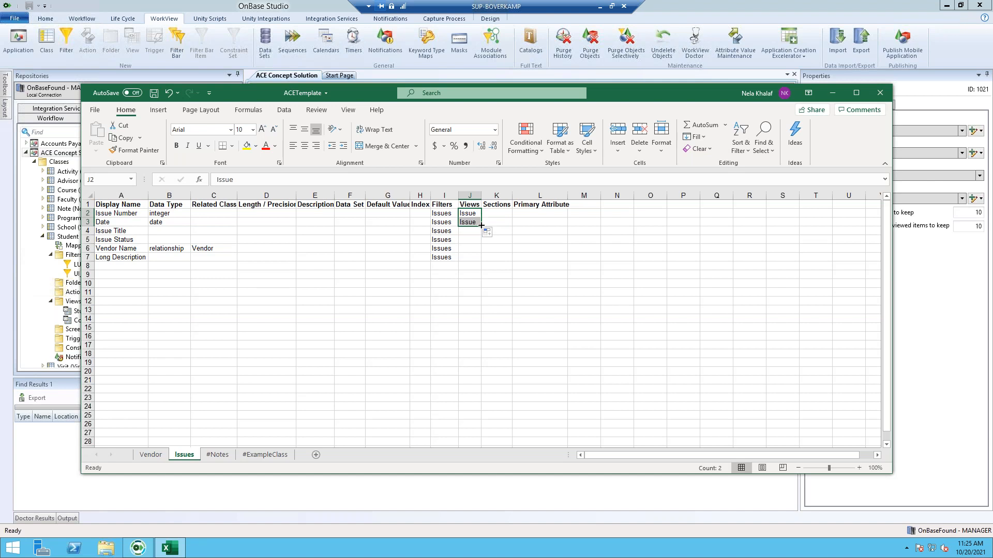
drag(481, 226, 481, 235)
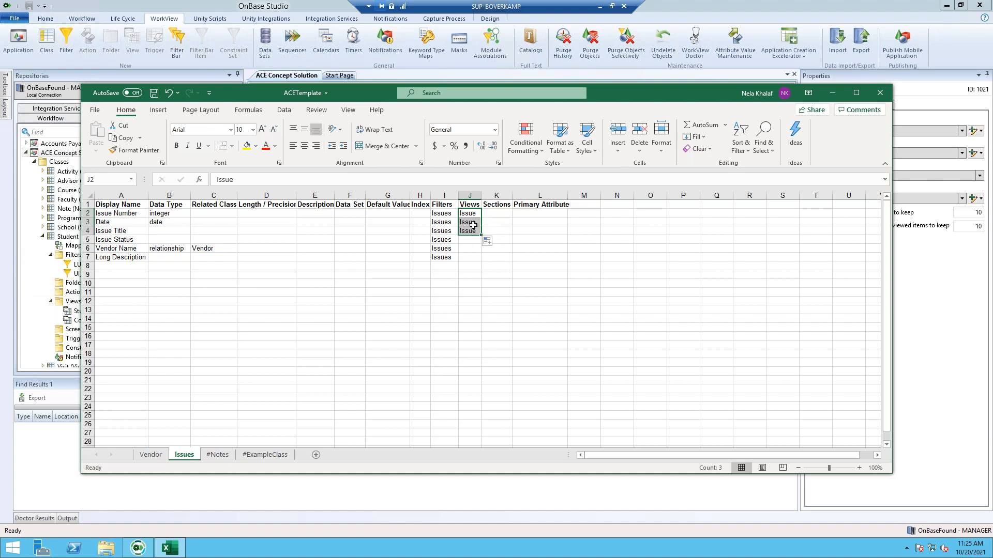
click(468, 251)
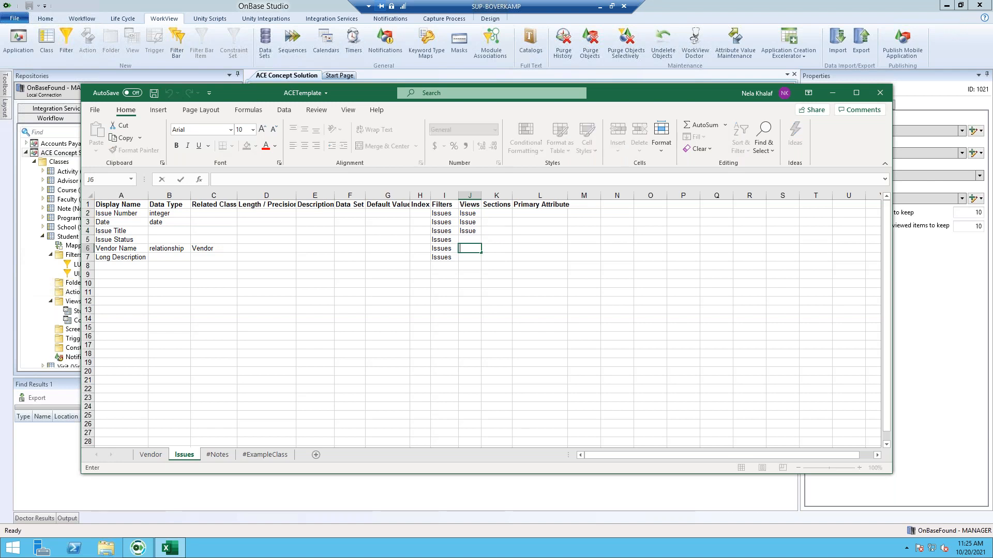
text(Issue)
click(469, 196)
drag(481, 195, 522, 195)
- Make J4 and J6 'Issue, Information', J5 and J7 Information, and widen the Sections column
click(485, 231)
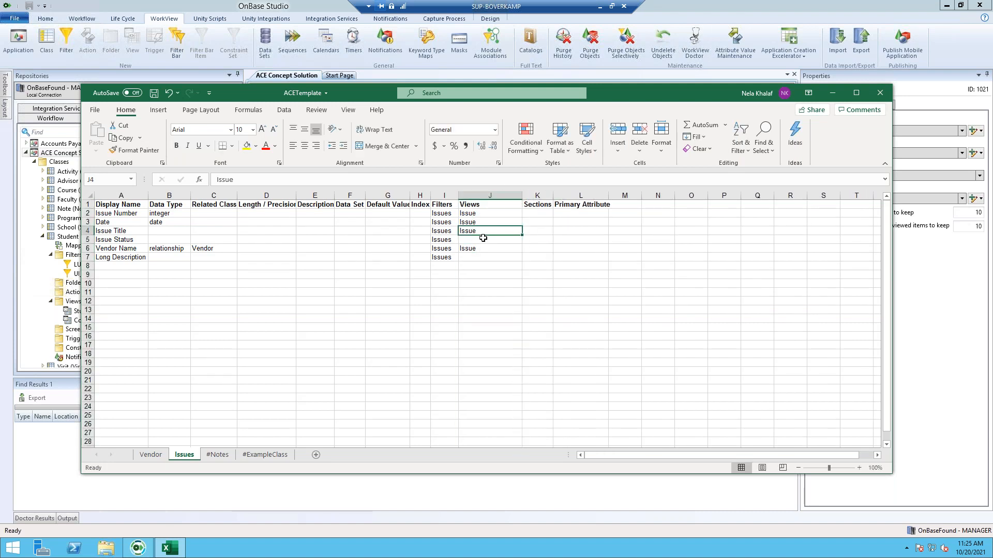
key(F2)
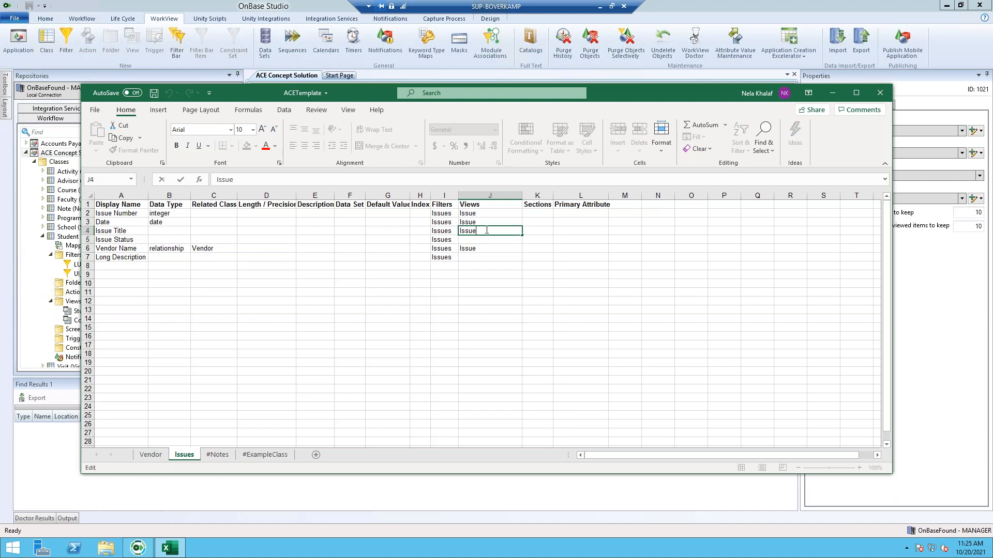
text(, Information)
key(Return)
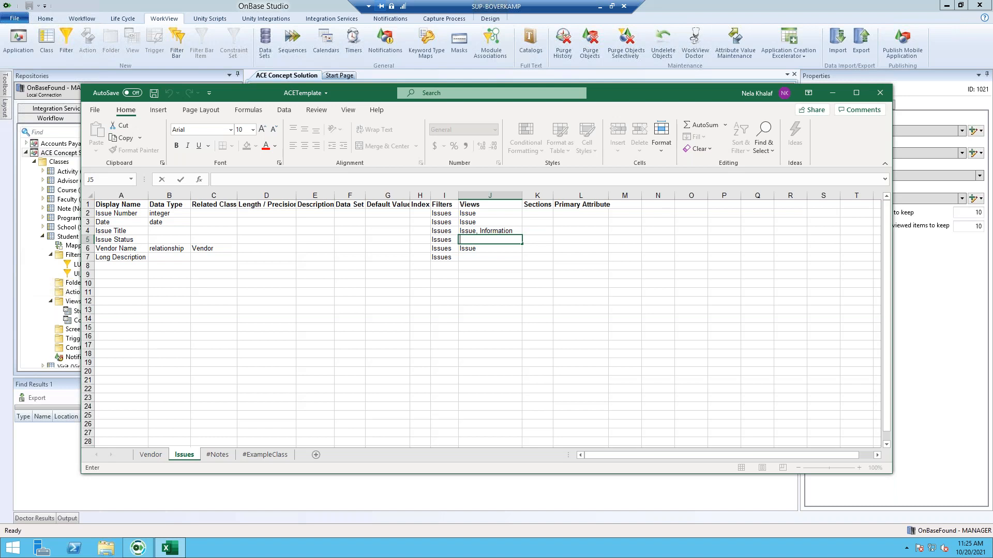
text(Information)
click(489, 250)
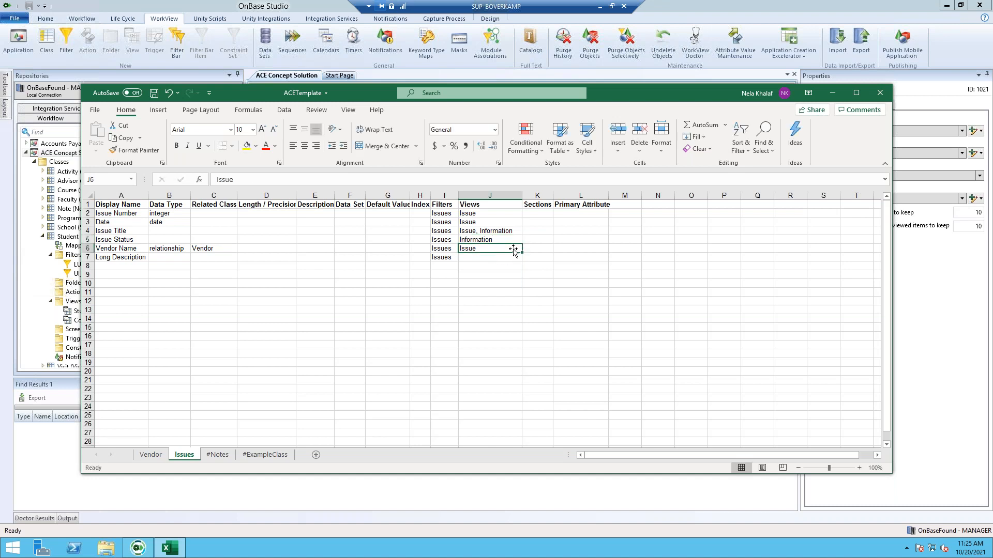
key(F2)
text(, Information)
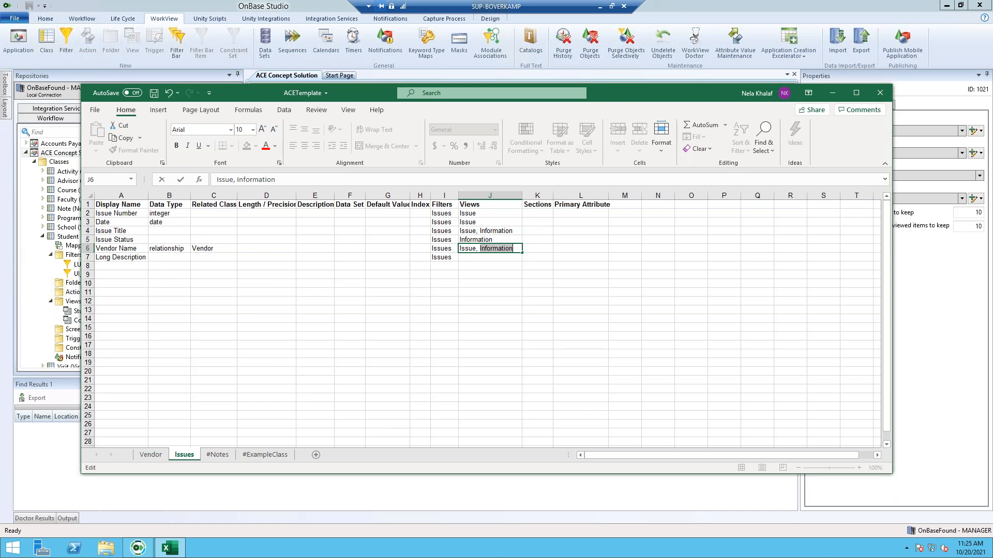
key(Return)
key(F2)
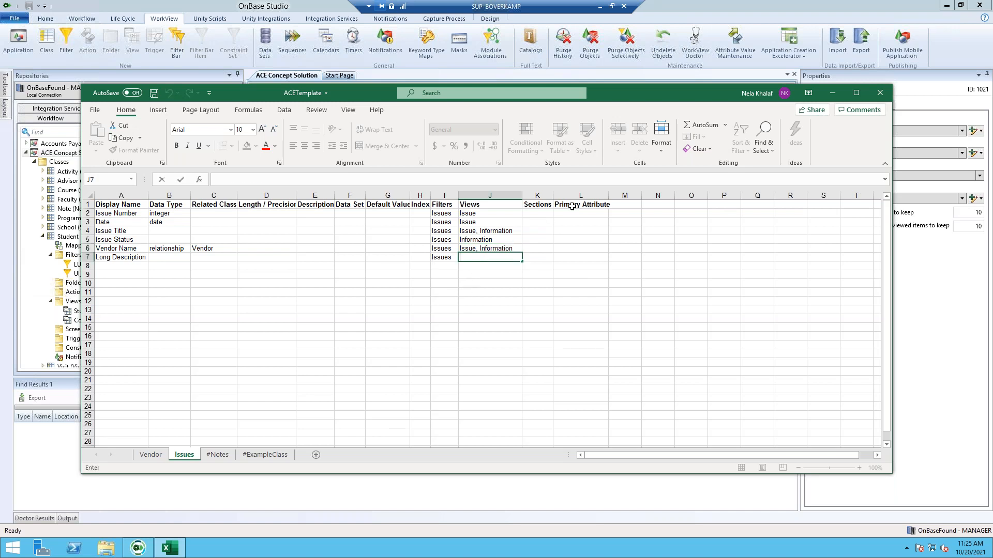
text(Information)
key(Tab)
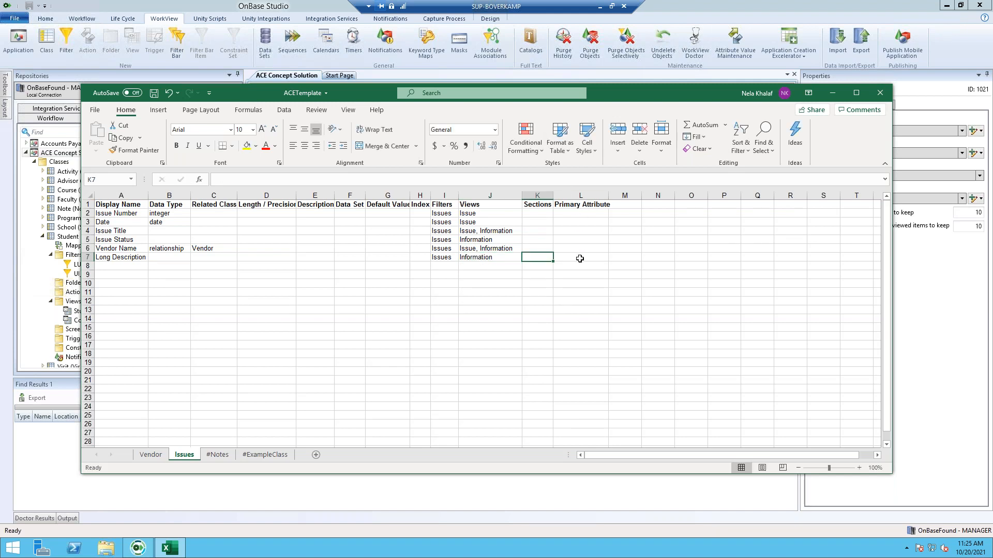
drag(553, 195, 599, 195)
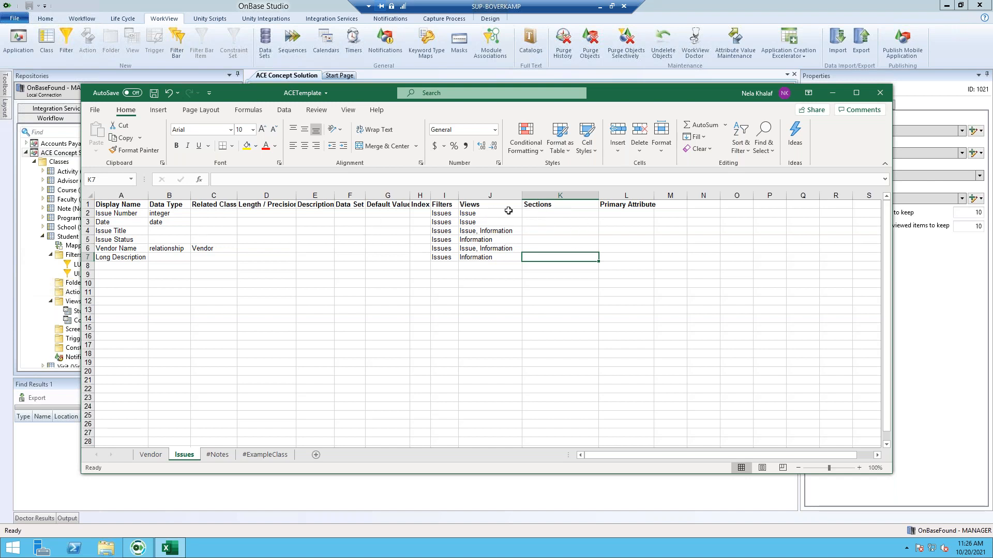
- Enter Heading in K2:K3 and Body in K4 and K6 of the Sections column
click(553, 213)
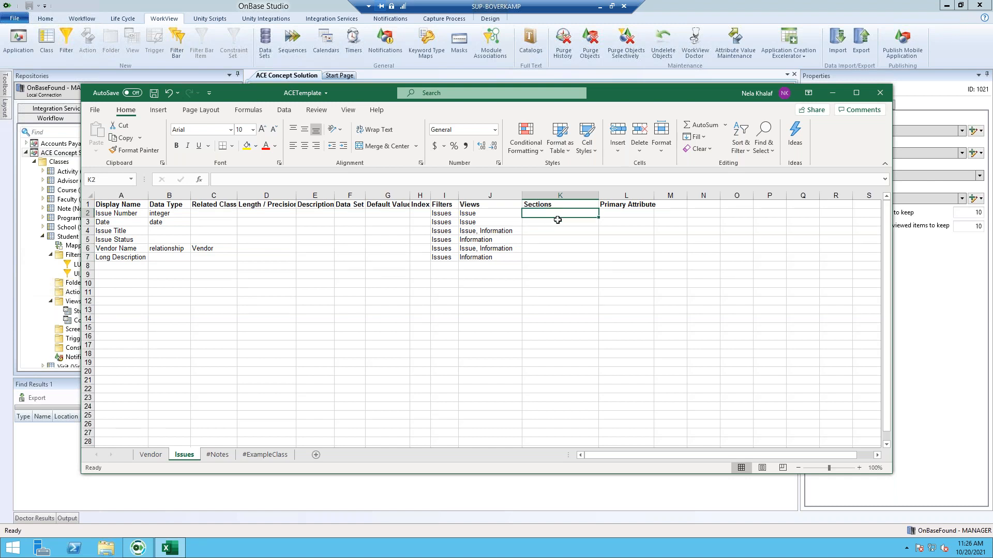
click(474, 216)
click(472, 215)
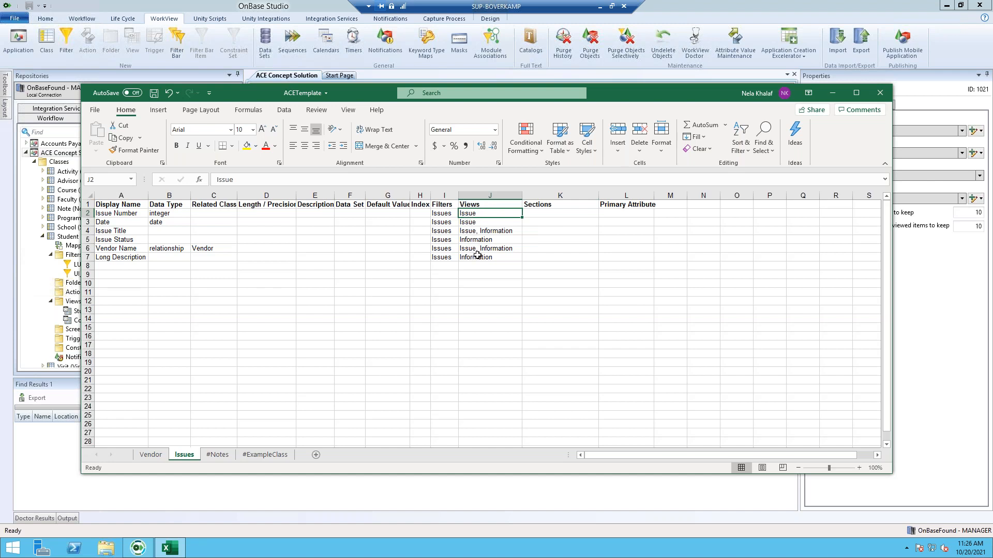
click(540, 215)
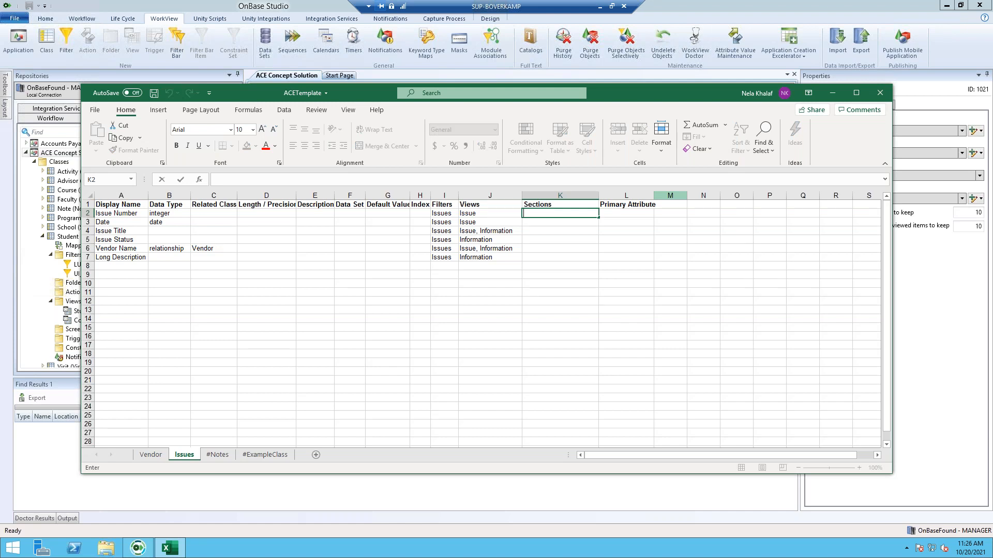
text(Heading)
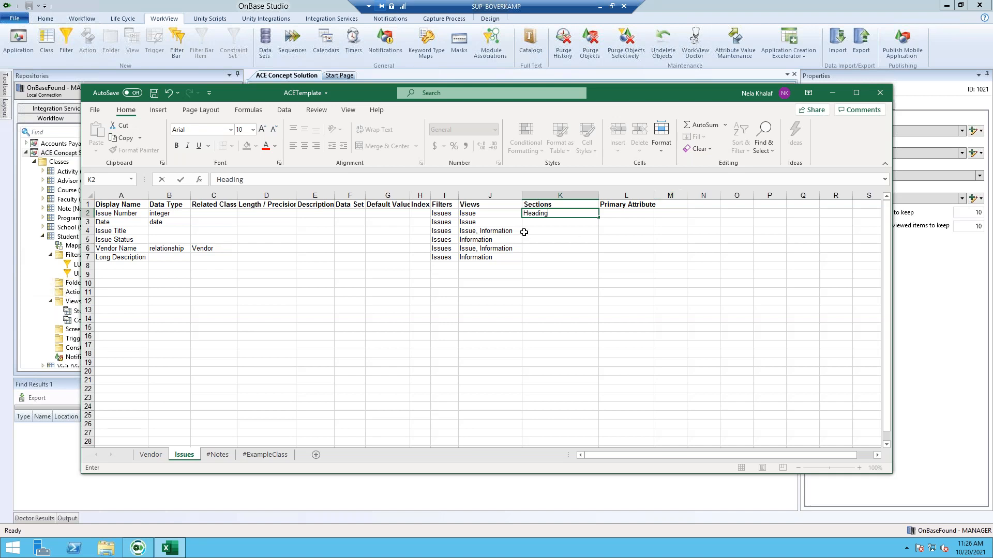
click(600, 228)
click(594, 213)
drag(598, 218, 596, 225)
click(552, 233)
text(Body)
click(538, 249)
double_click(538, 248)
text(Body)
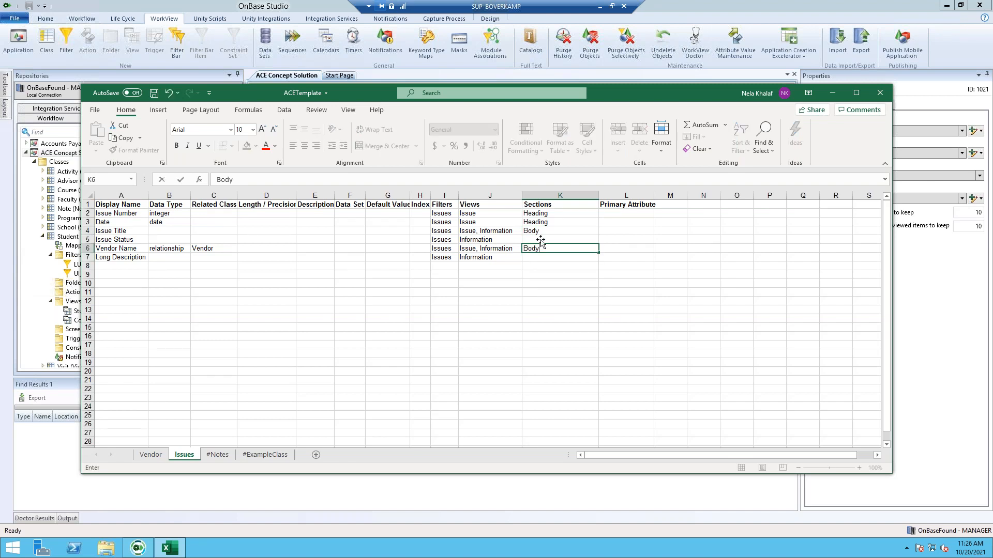
click(541, 240)
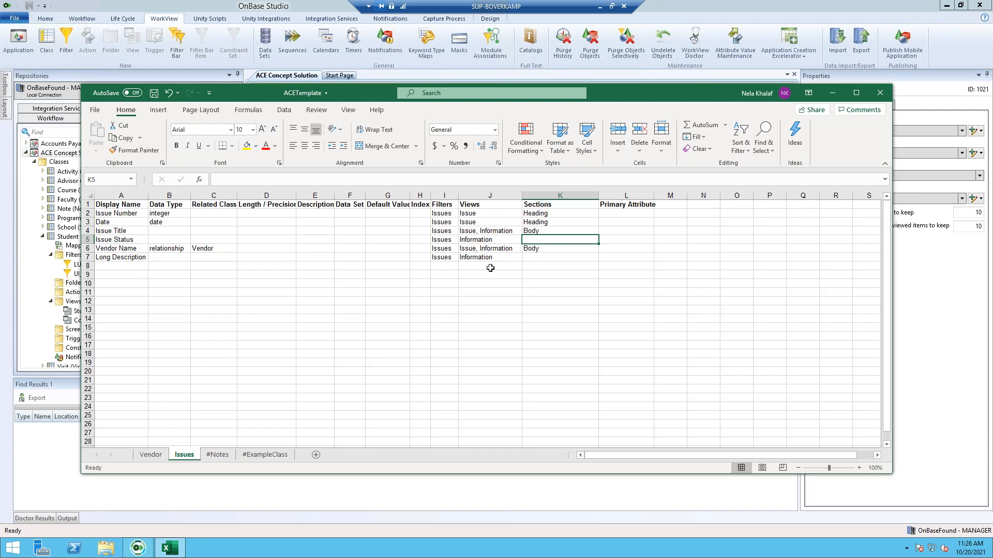
- Change K4 and K6 to 'Body, Details' and enter Details in K5 and K7
click(559, 228)
key(F2)
text(, D)
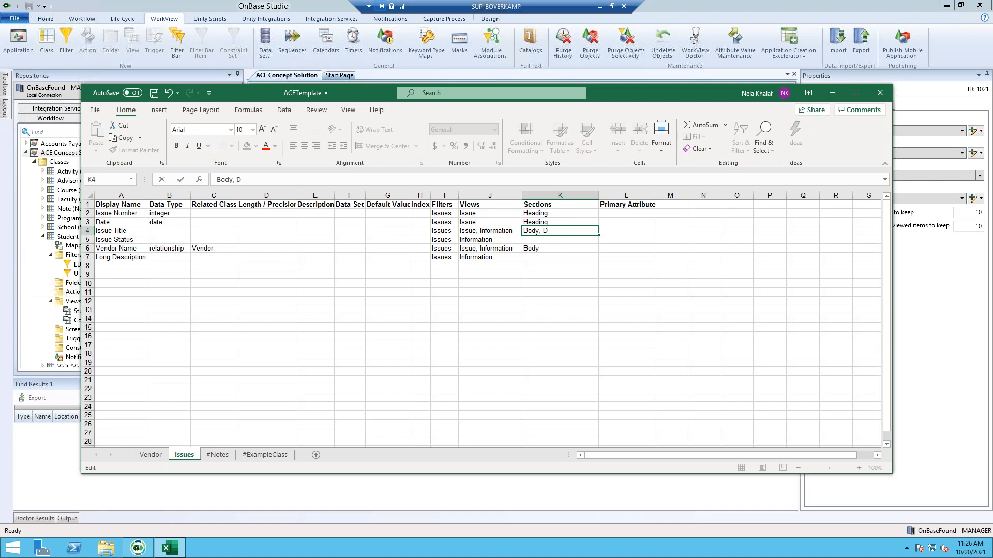
text(etails)
key(Return)
text(de)
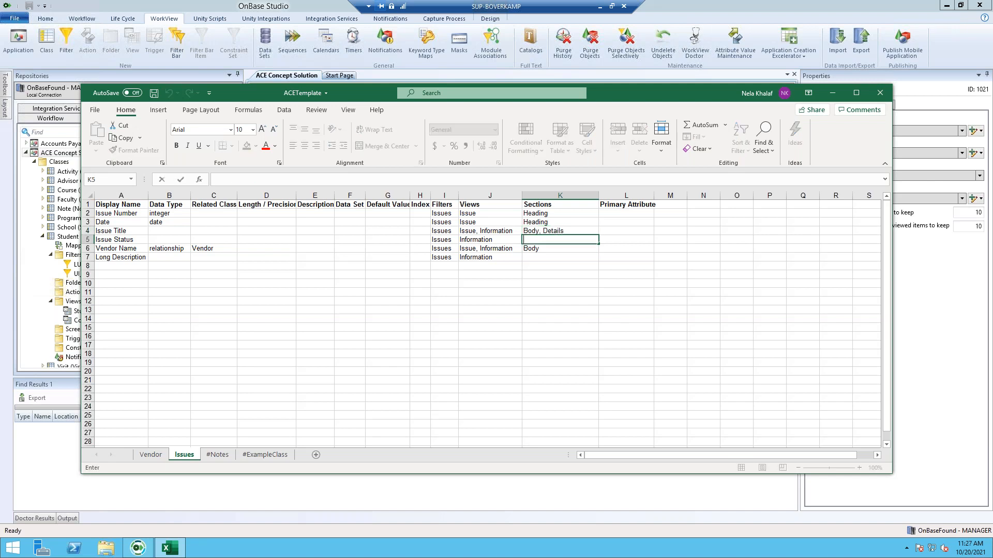
key(BackSpace)
key(BackSpace)
text(Details)
key(Return)
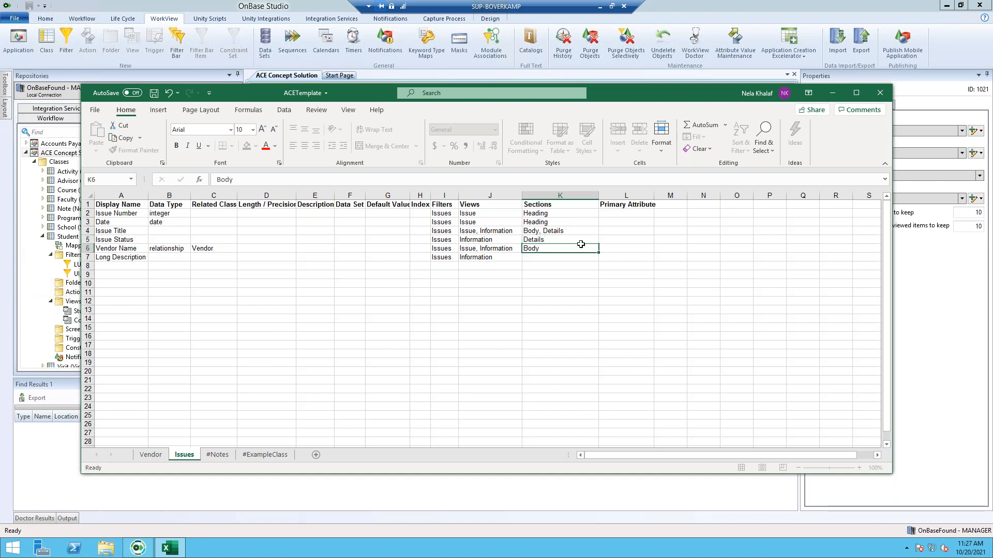
double_click(575, 248)
text(, Details)
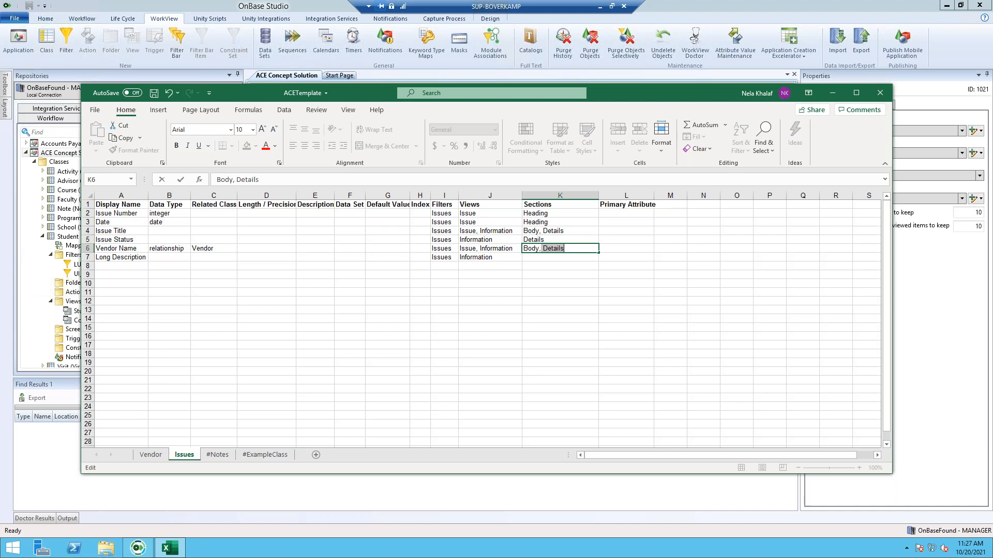
key(Right)
key(Return)
text(D)
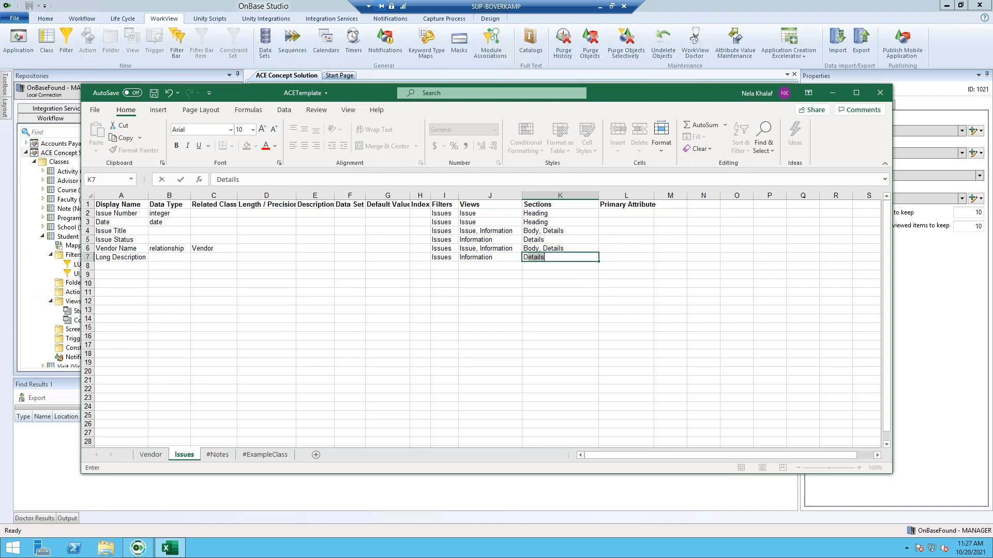
key(Tab)
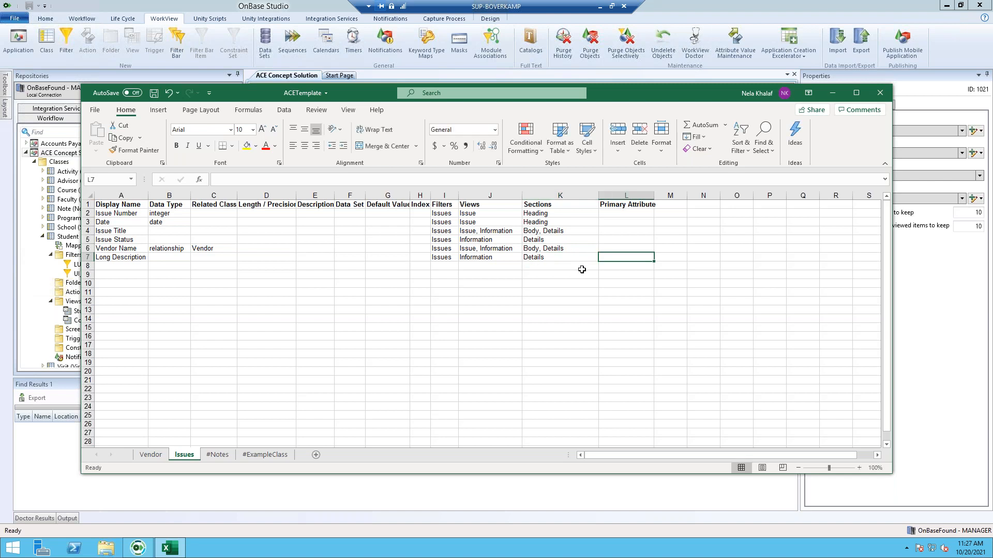
- Mark Vendor Name's primary attribute TRUE in L6 and save the workbook
double_click(628, 248)
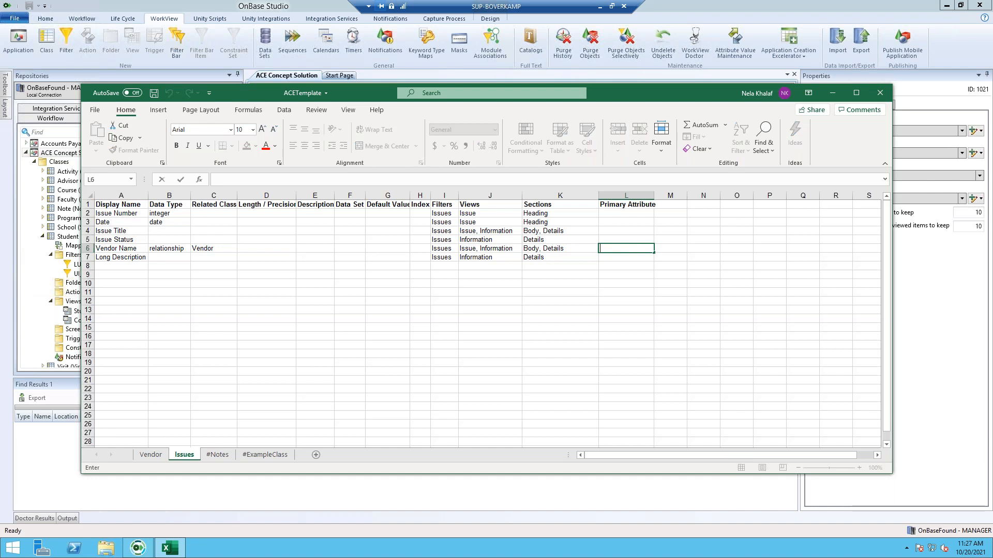
text(TRUE)
click(268, 276)
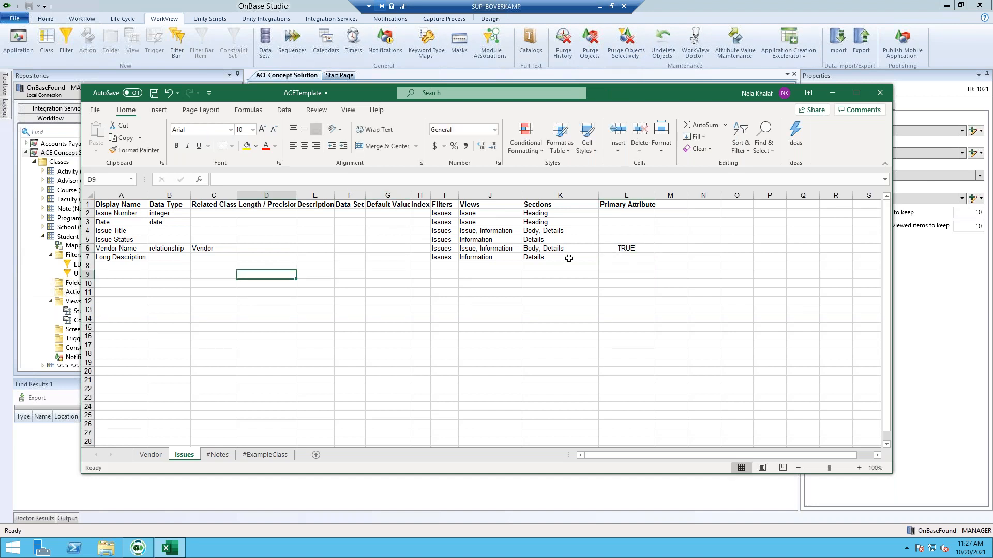
click(154, 93)
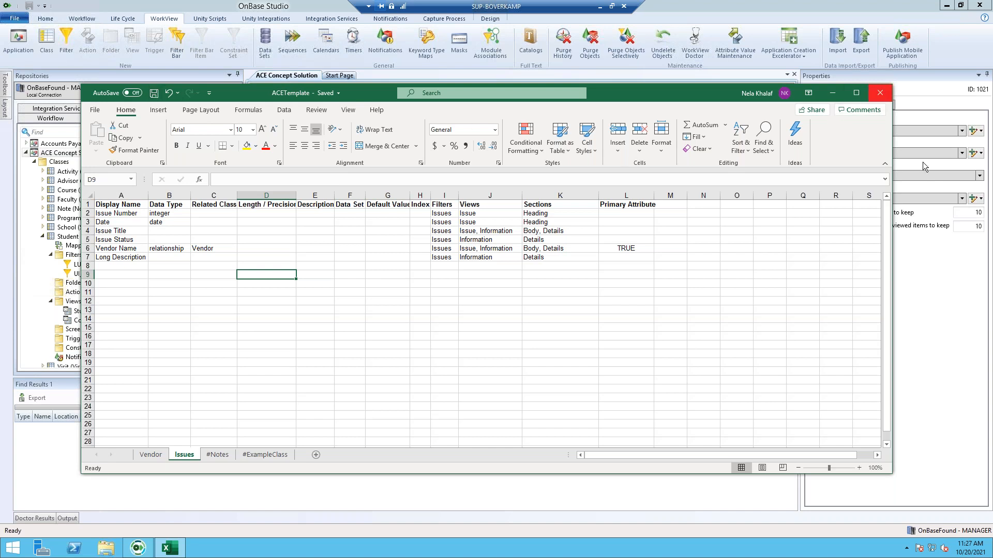
click(966, 327)
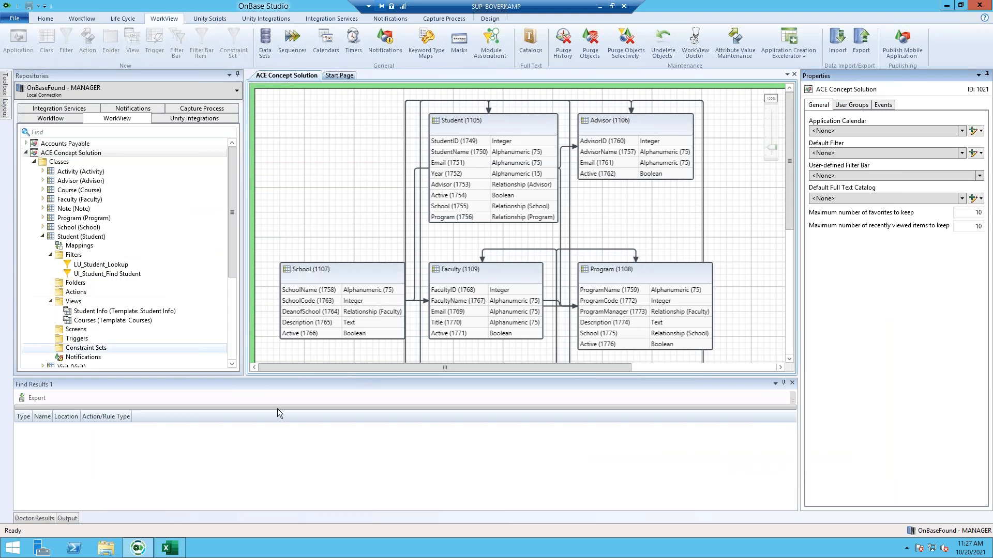
- Import ACETemplate into the Application Creation Excelerator and name the application ACE Issues Template
click(802, 43)
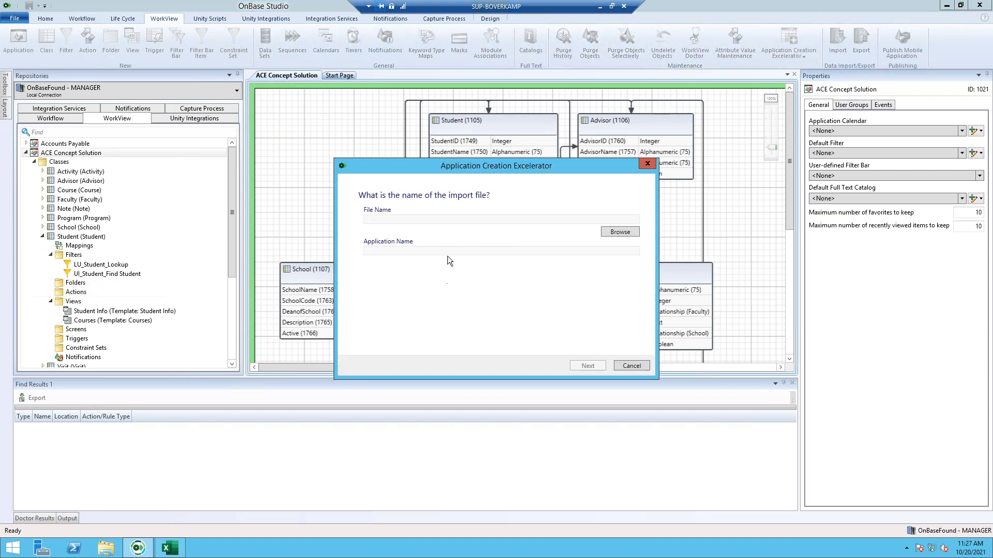
click(615, 232)
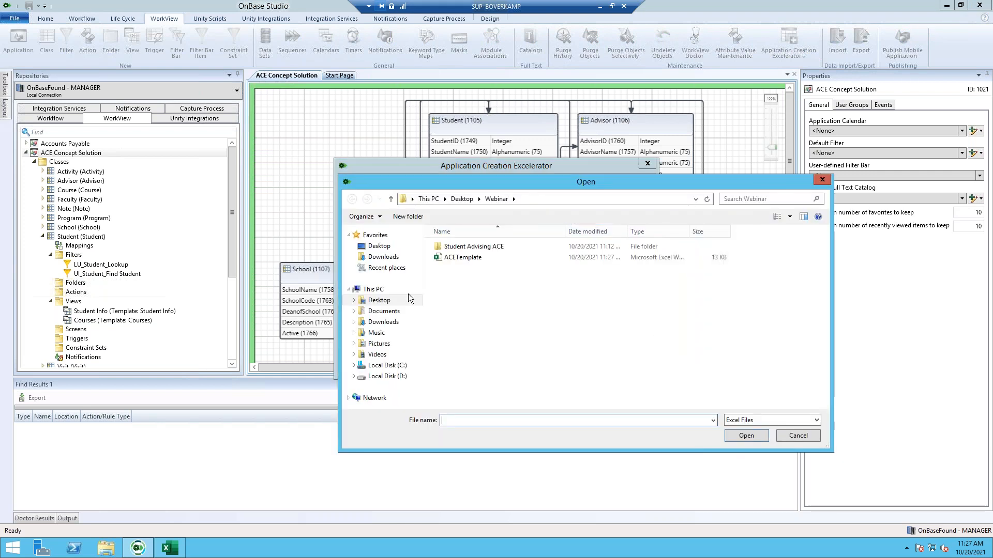
double_click(464, 246)
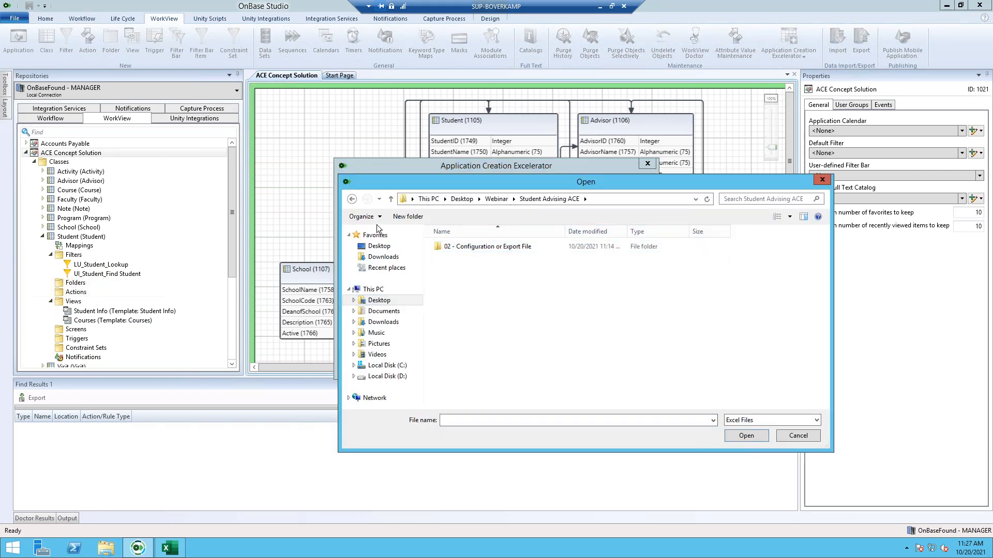
click(351, 200)
double_click(530, 259)
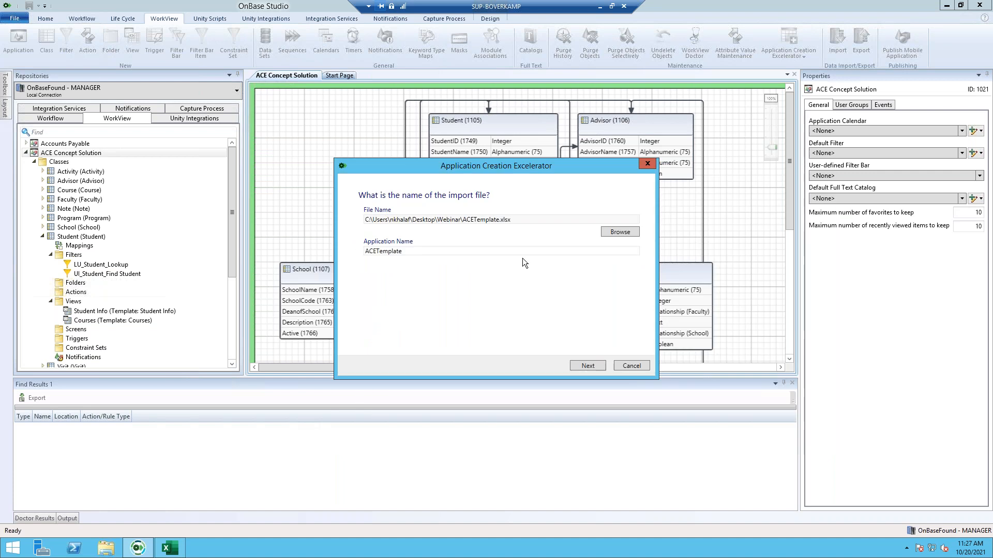
click(377, 251)
text(Issues)
- Give the MANAGER group access and finish creating the application
click(586, 367)
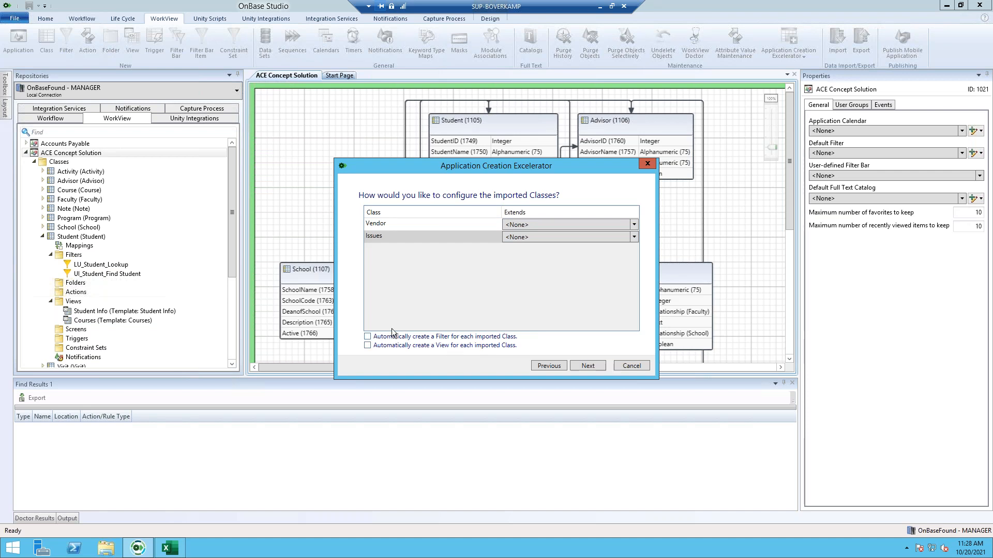
click(580, 365)
click(590, 335)
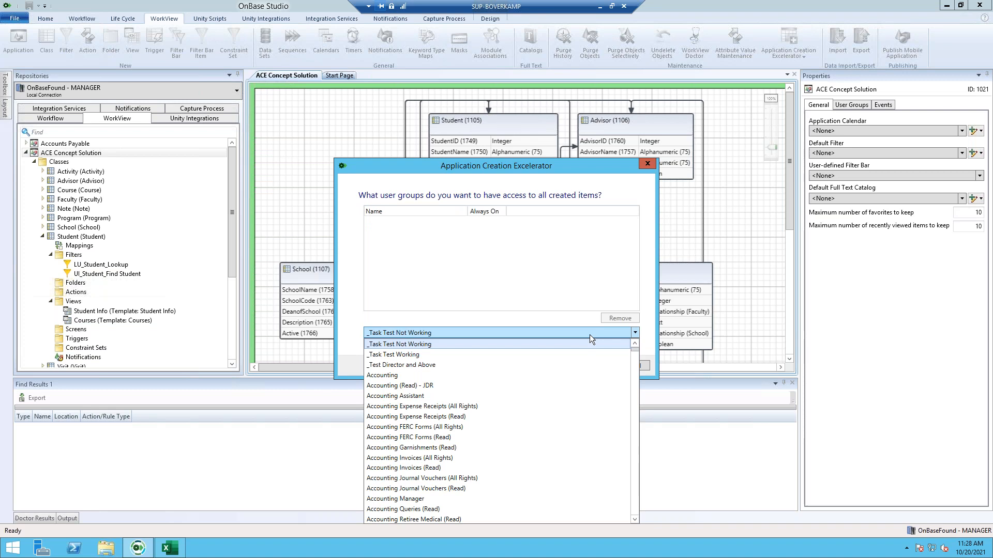
text(man)
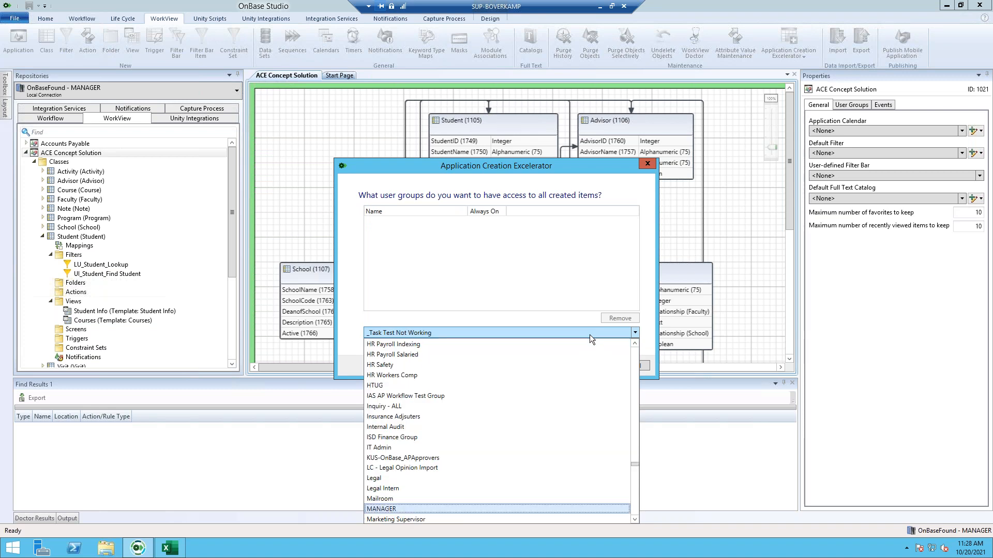
key(Return)
click(616, 345)
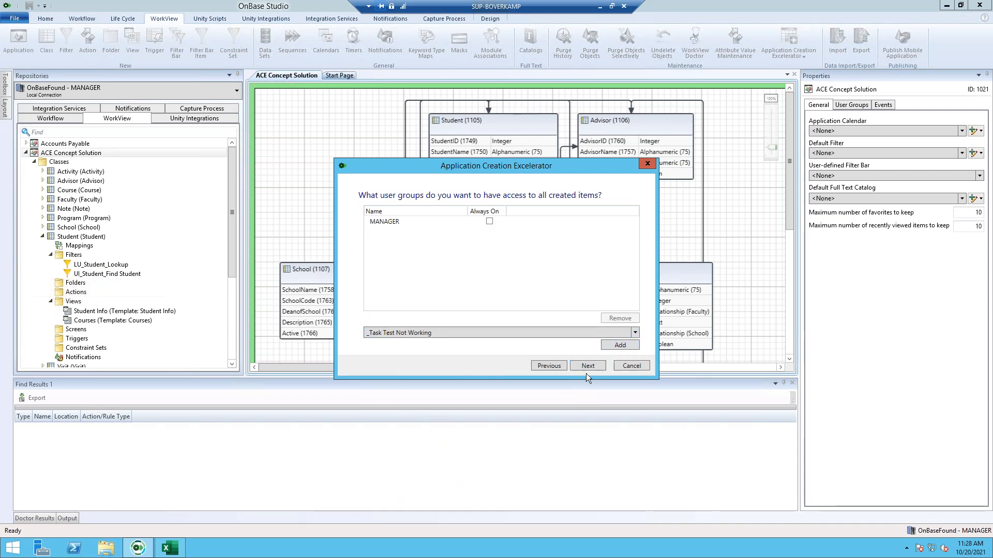
click(588, 367)
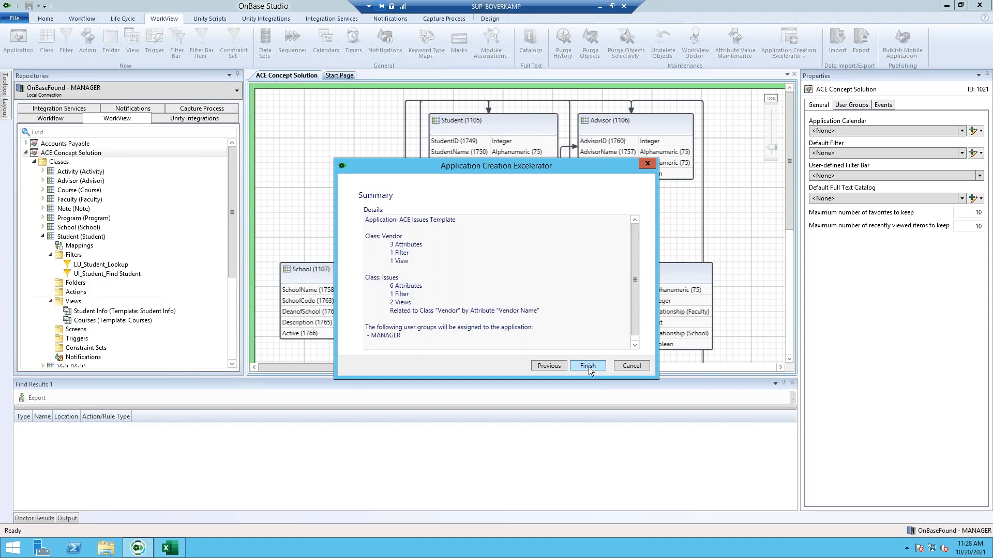
click(588, 366)
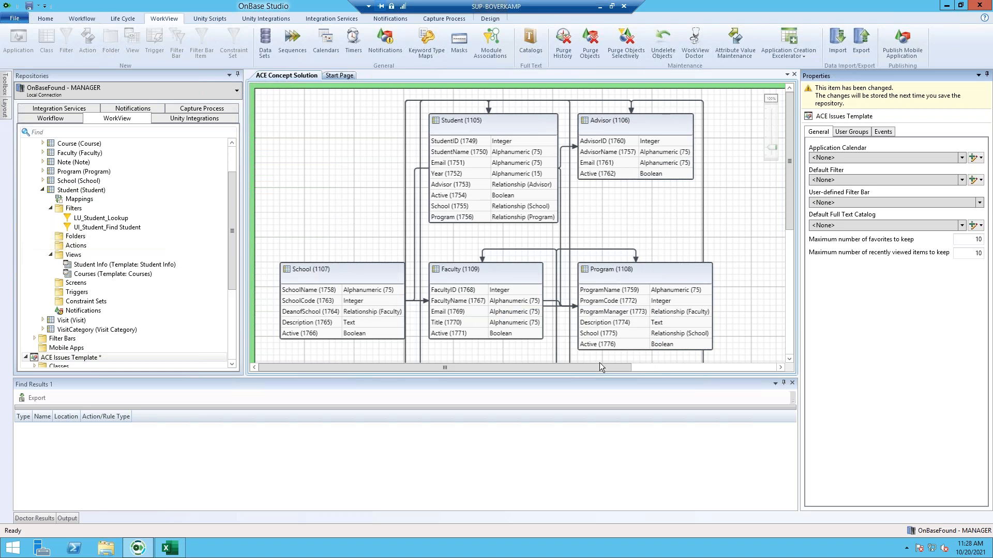
- Open the ACE Issues Template class layout and expand its Classes, Issues and Vendor nodes
click(43, 191)
scroll(31, 170, up, 2)
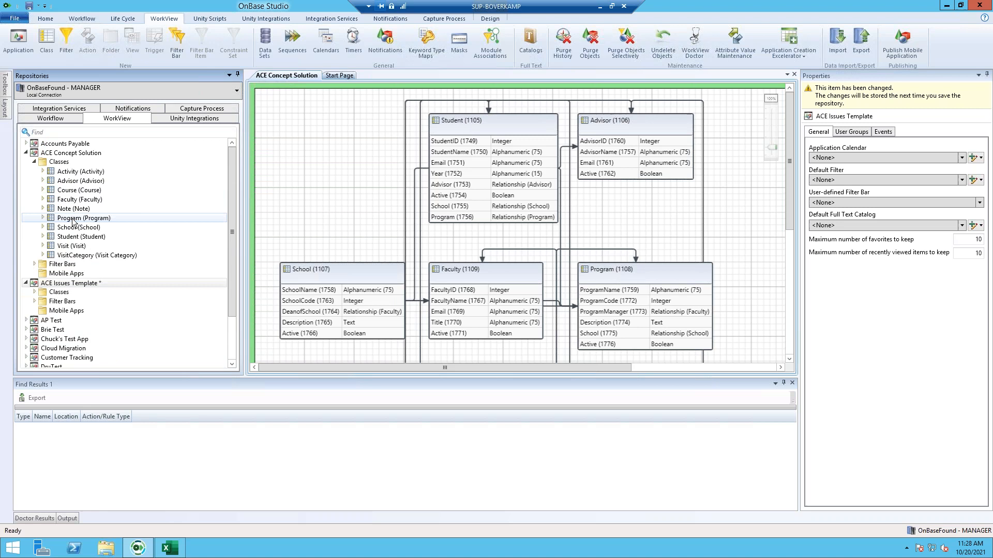
click(25, 153)
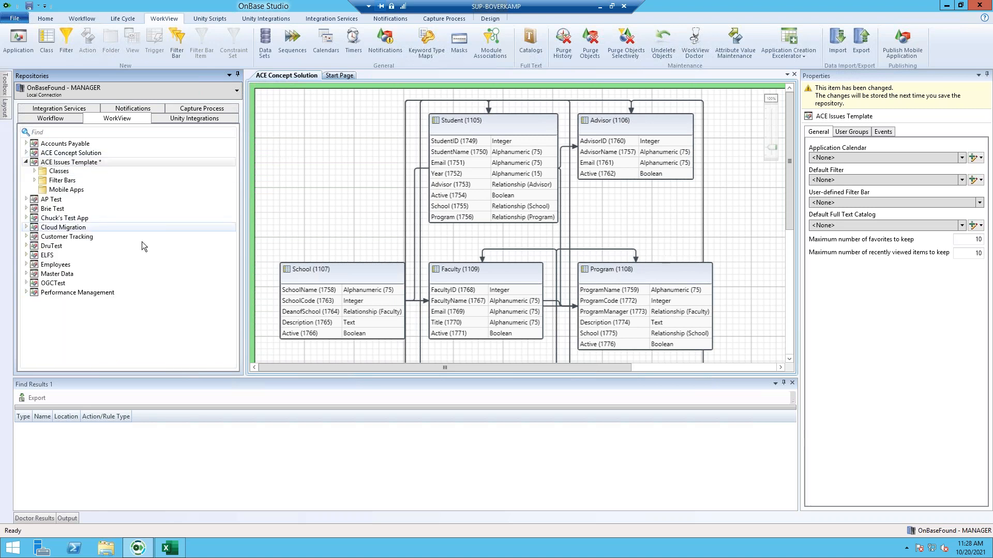
right_click(81, 163)
click(85, 169)
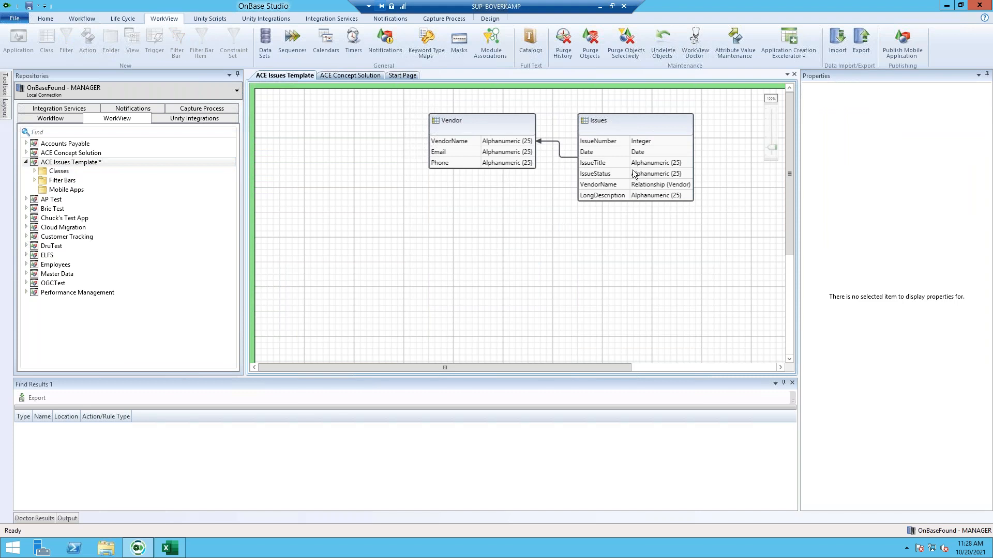
click(365, 75)
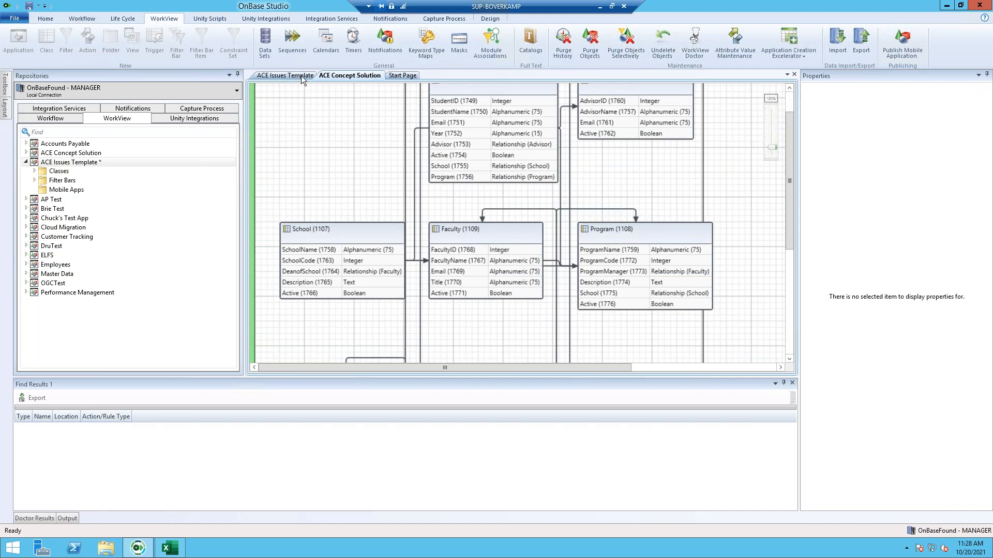
click(302, 76)
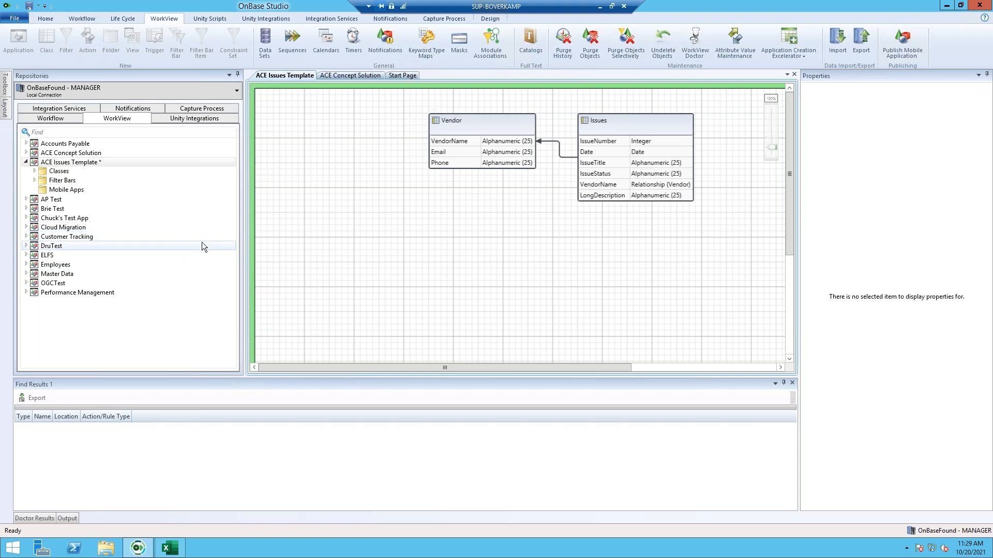
click(35, 171)
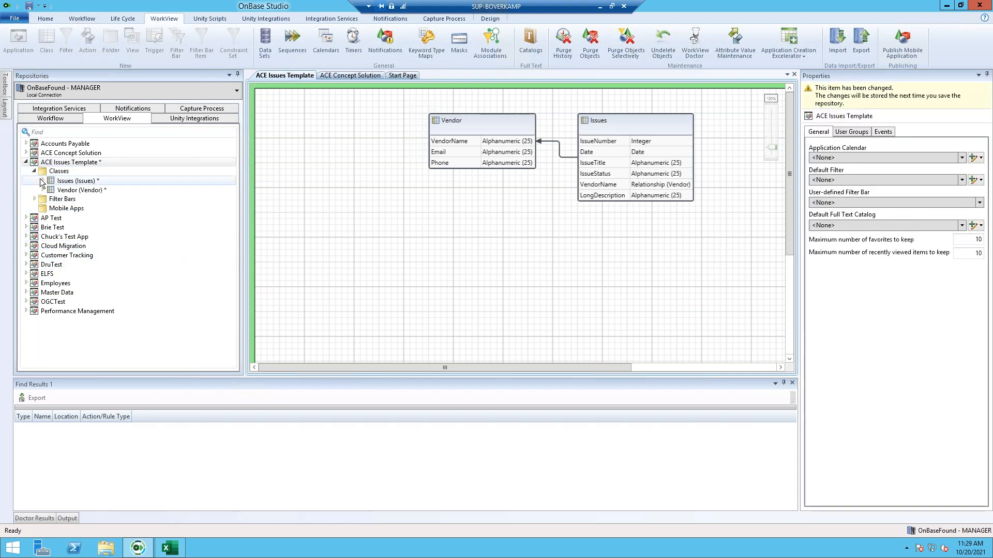
click(42, 180)
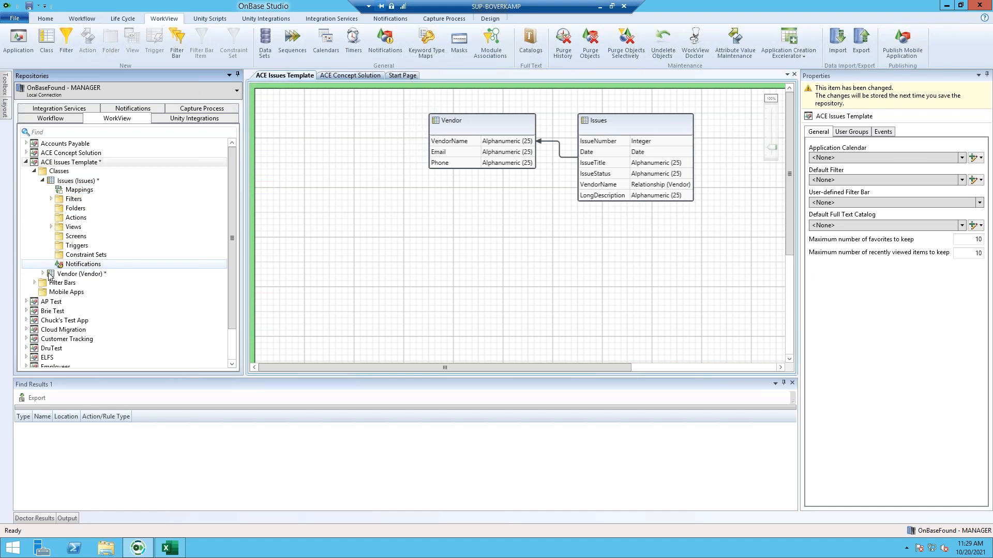
click(43, 273)
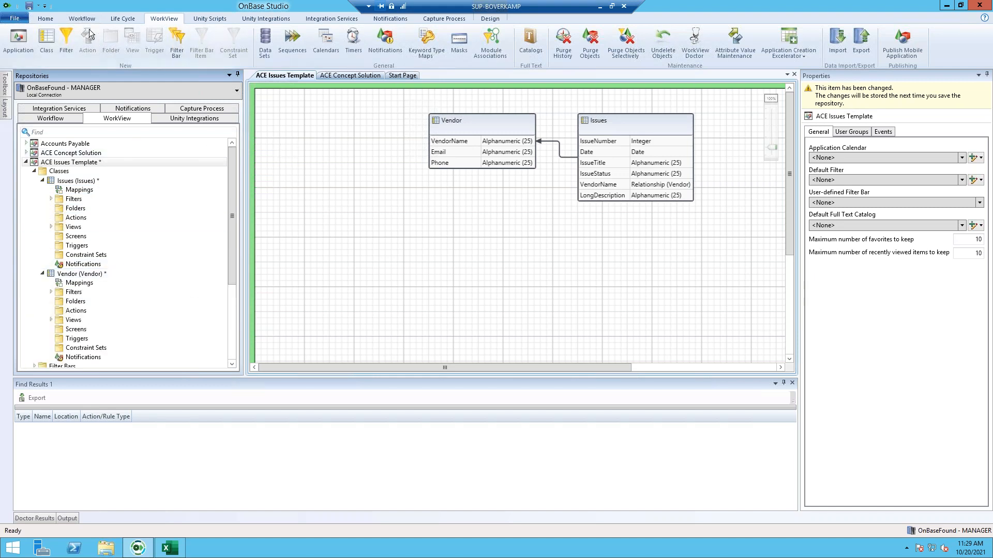
- Save the repository and reset the server cache, confirming with Yes
click(57, 19)
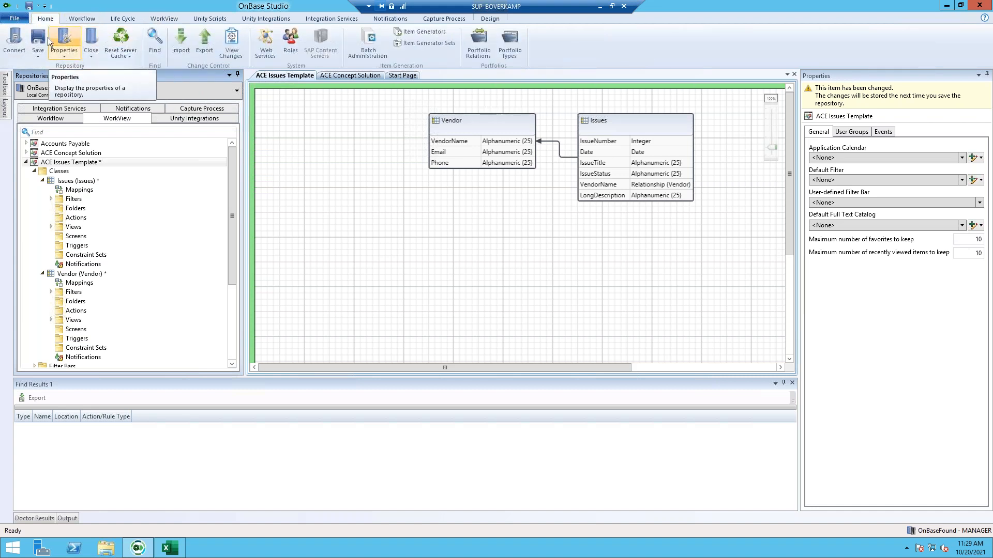
click(42, 36)
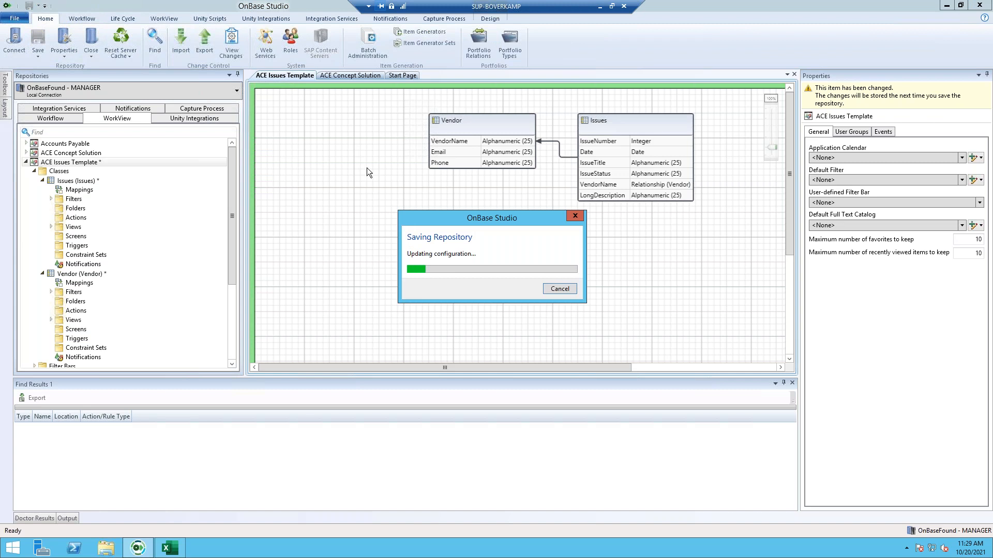
click(126, 41)
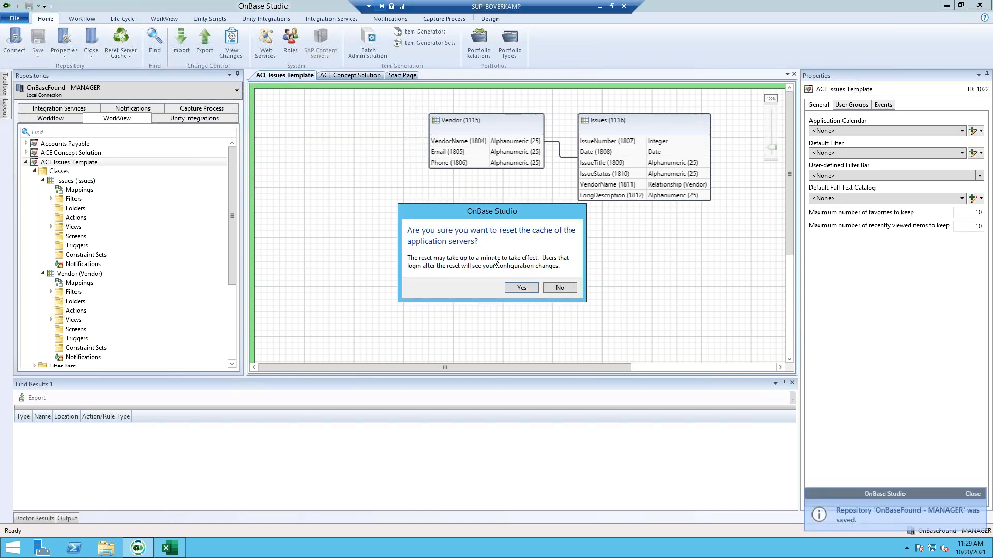
click(518, 288)
click(121, 40)
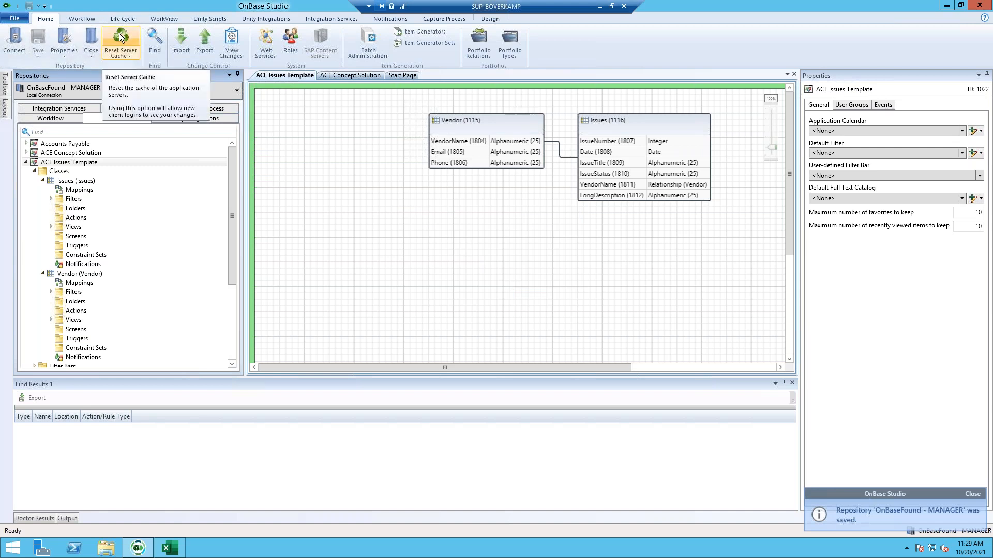
click(522, 288)
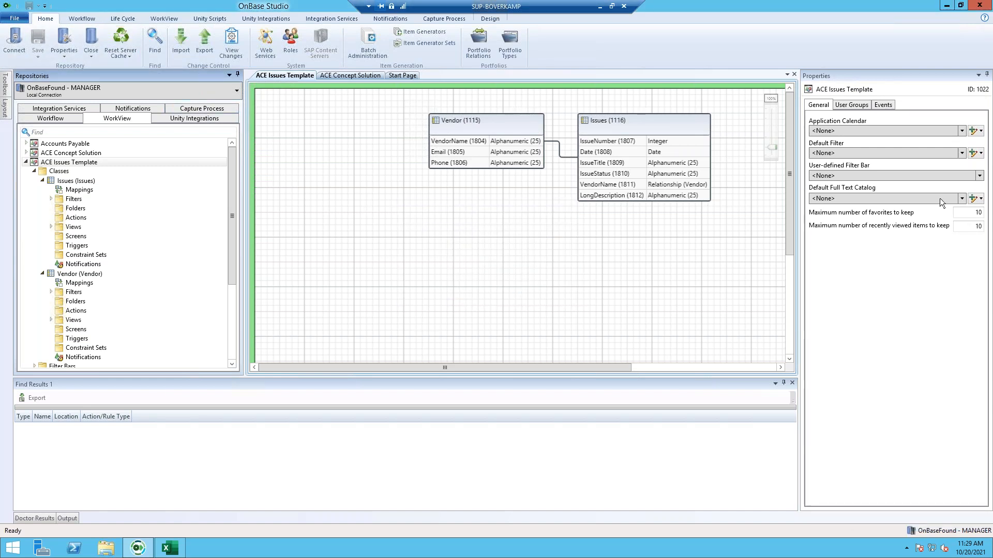
- Narrow Excel and columns D–G to show Filters through Primary Attribute, then launch Unity Client
click(947, 5)
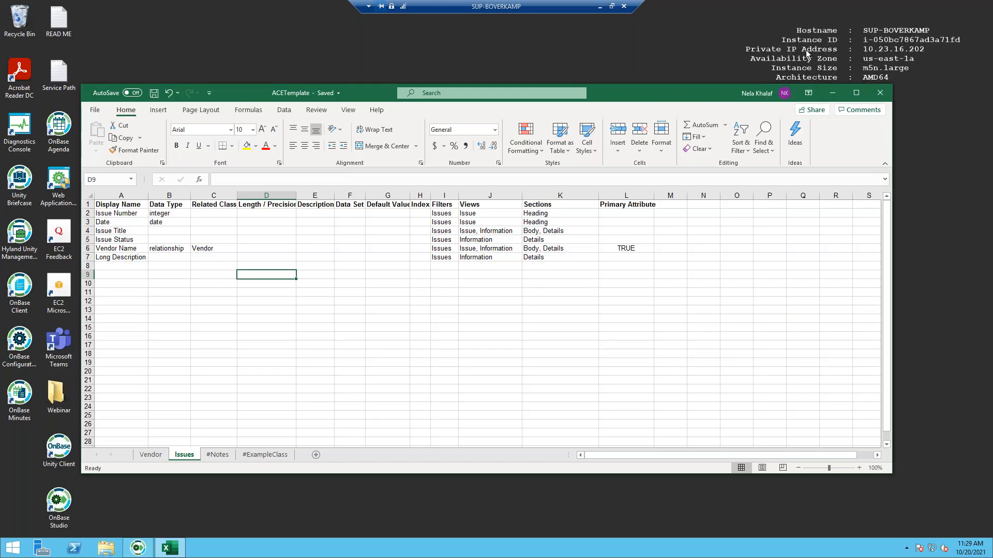
drag(895, 155, 513, 155)
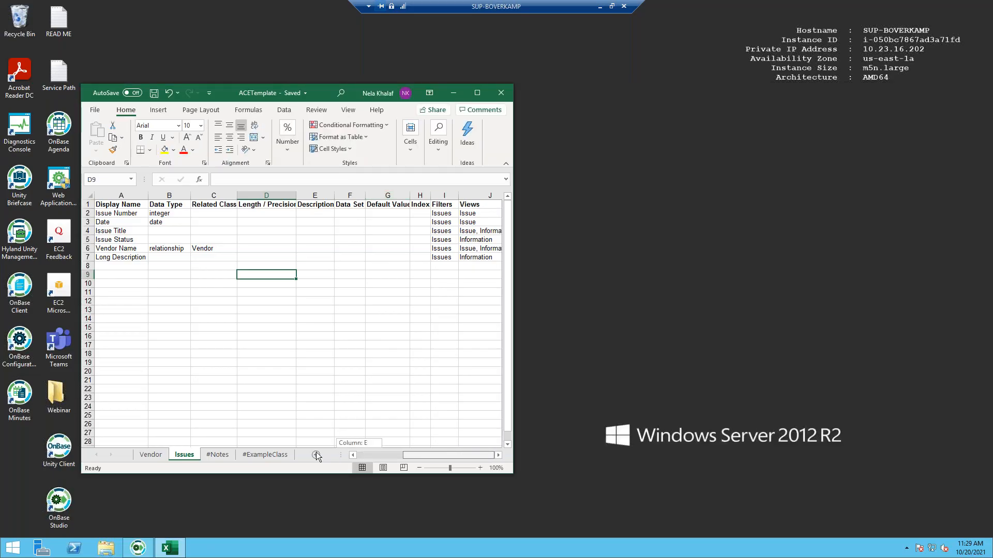
drag(409, 195, 247, 197)
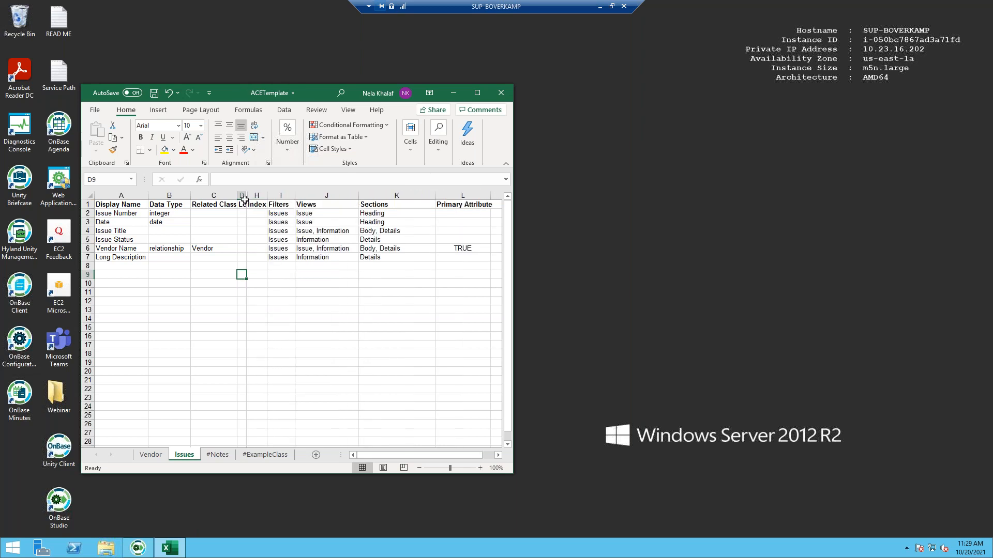
click(454, 94)
click(58, 447)
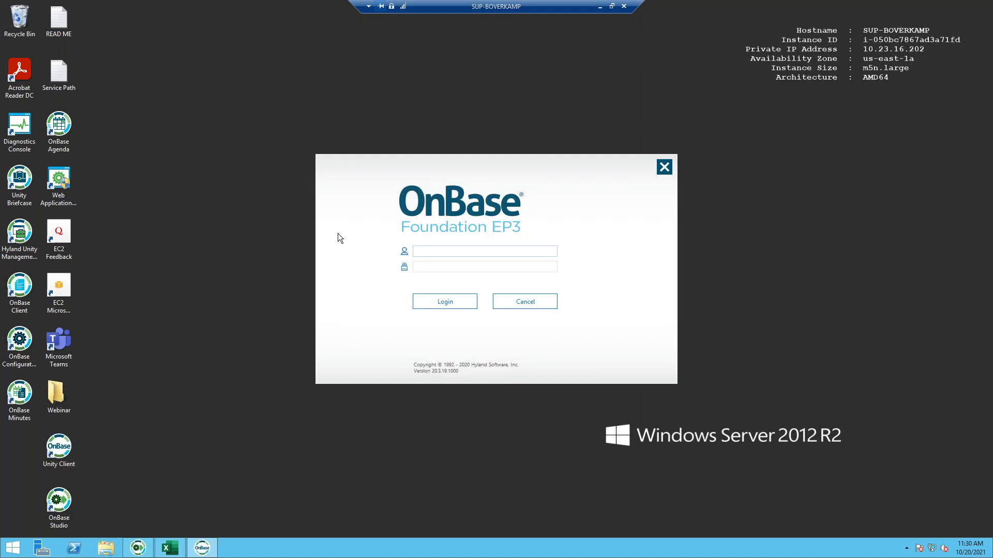
- Log in to the Unity Client, maximize it, and open the ACE Issues Template application
click(438, 251)
key(Tab)
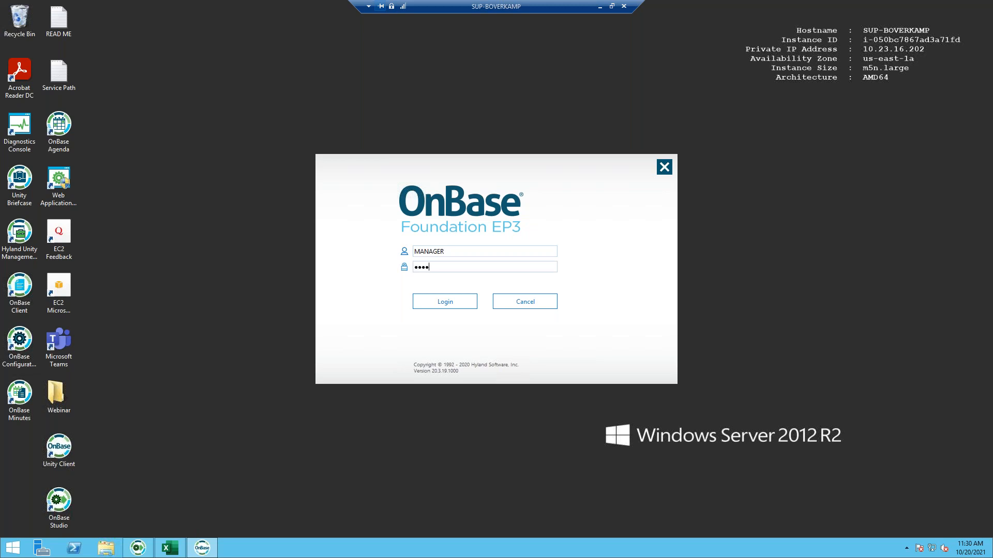
key(Return)
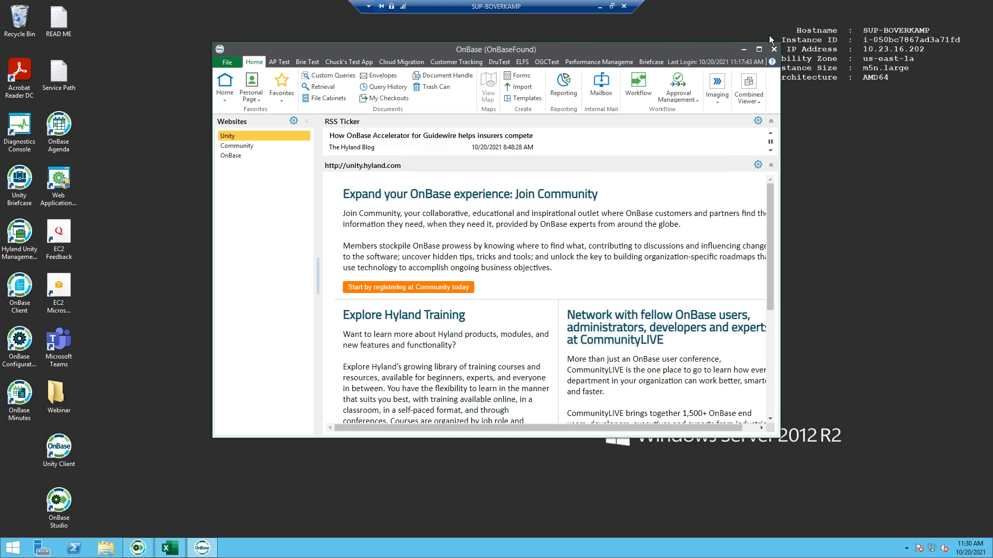
click(759, 49)
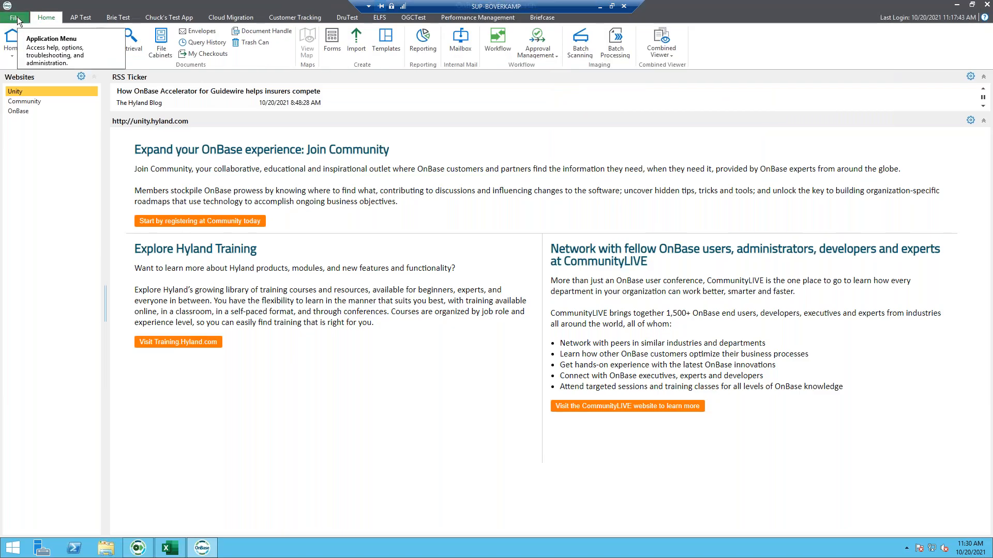
click(17, 19)
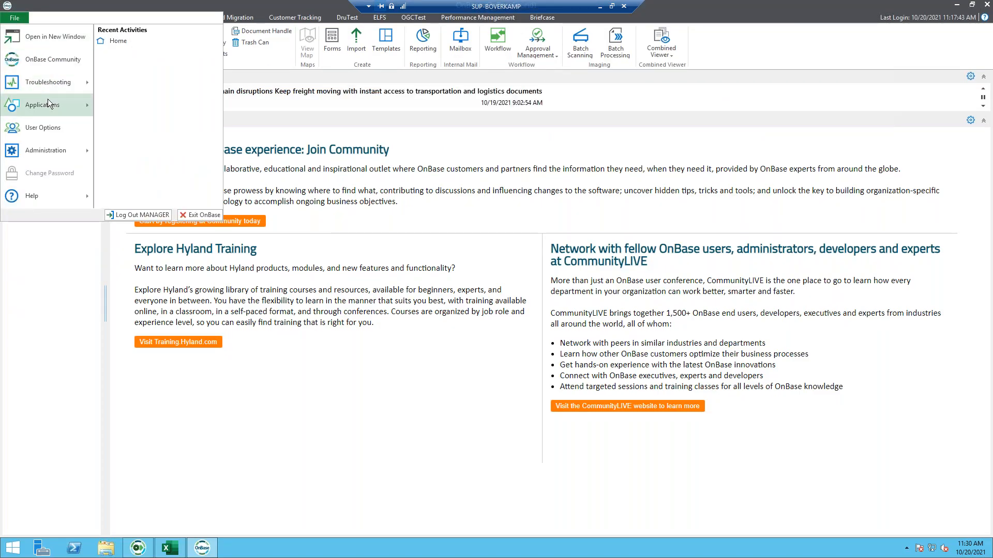
mouse_move(85, 105)
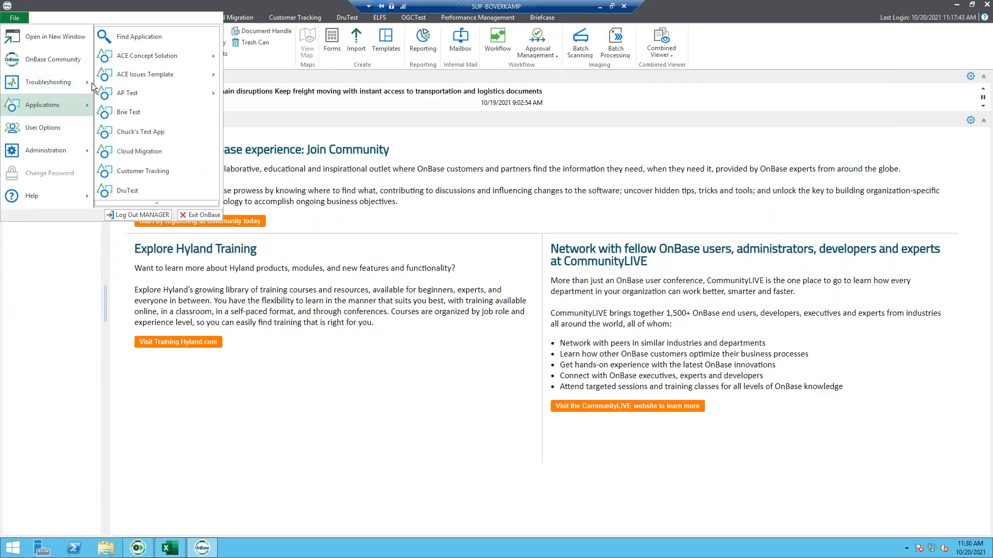
click(150, 78)
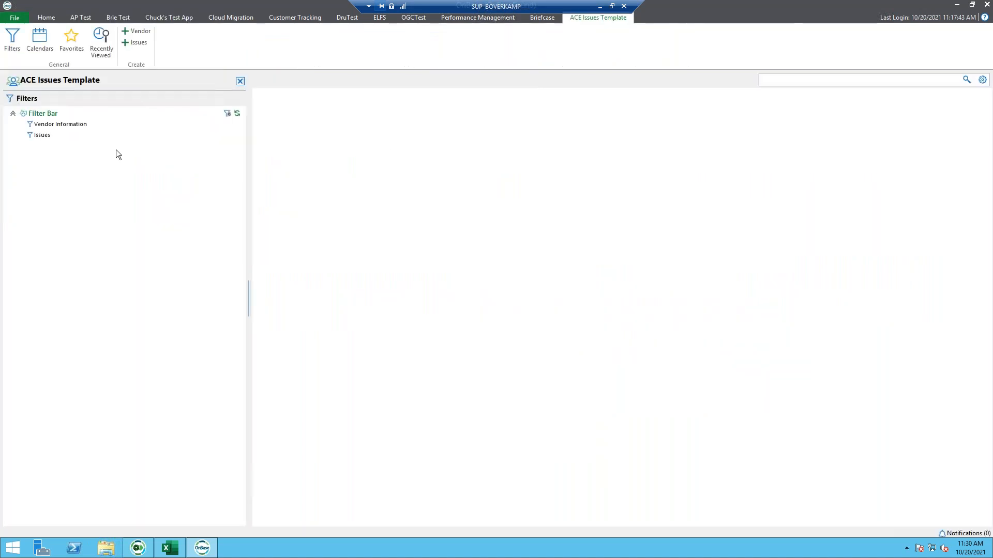
- Save a new Mcdonalds vendor with its e-mail address and phone number, then start an Issues record
click(137, 33)
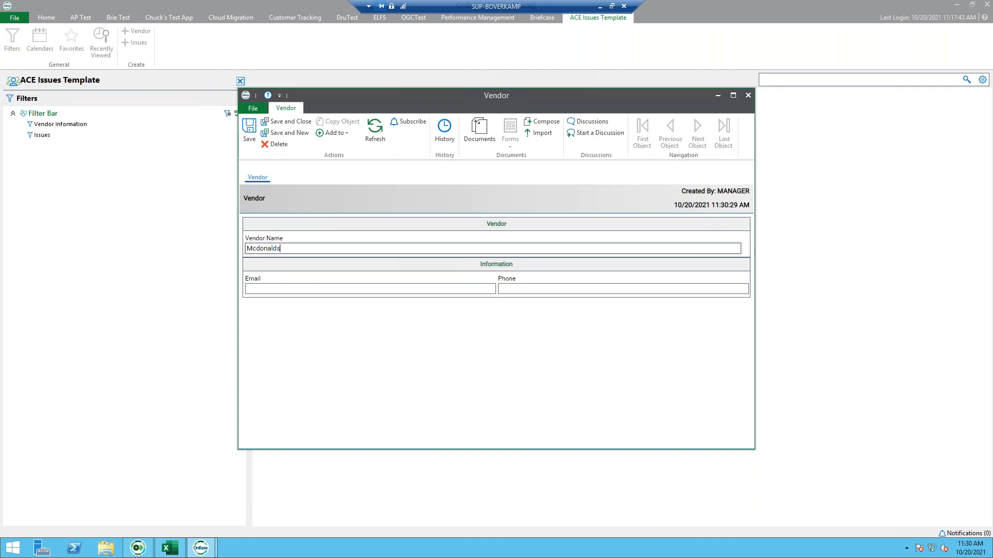
click(260, 289)
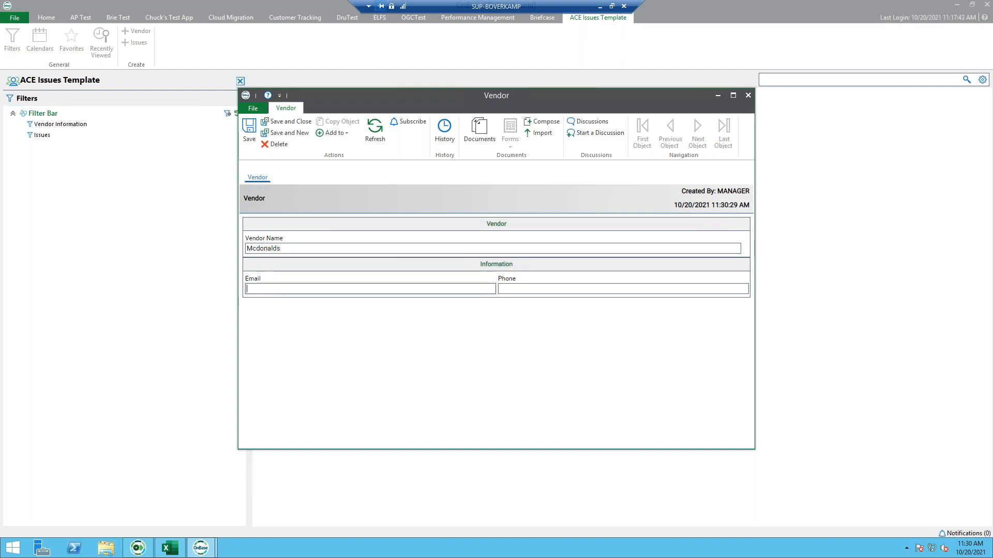
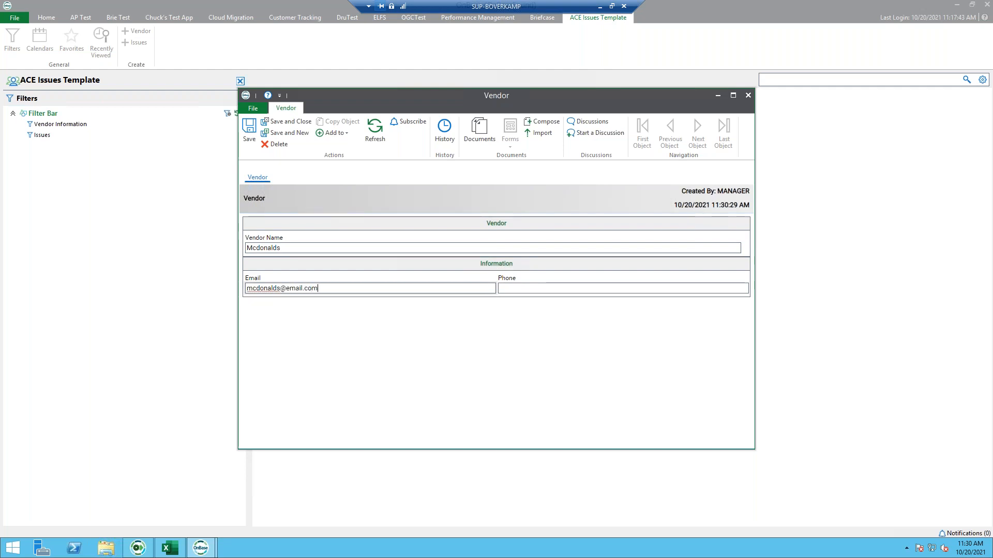
click(512, 287)
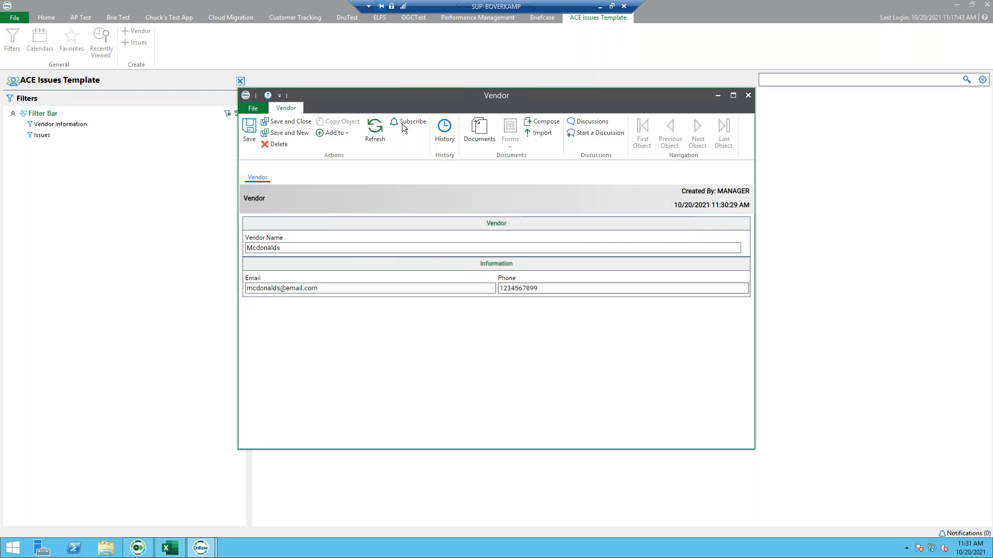
click(286, 123)
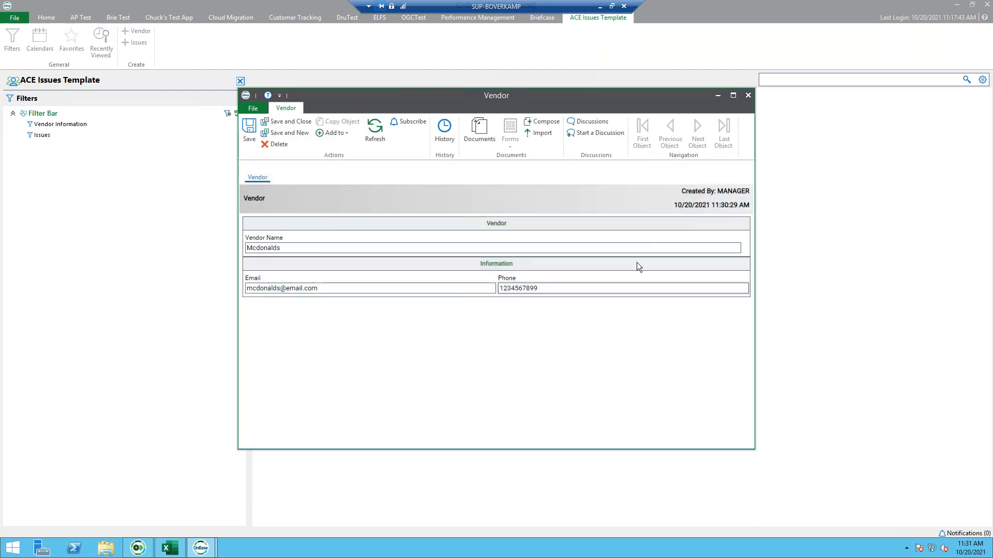
click(139, 43)
drag(496, 98, 702, 103)
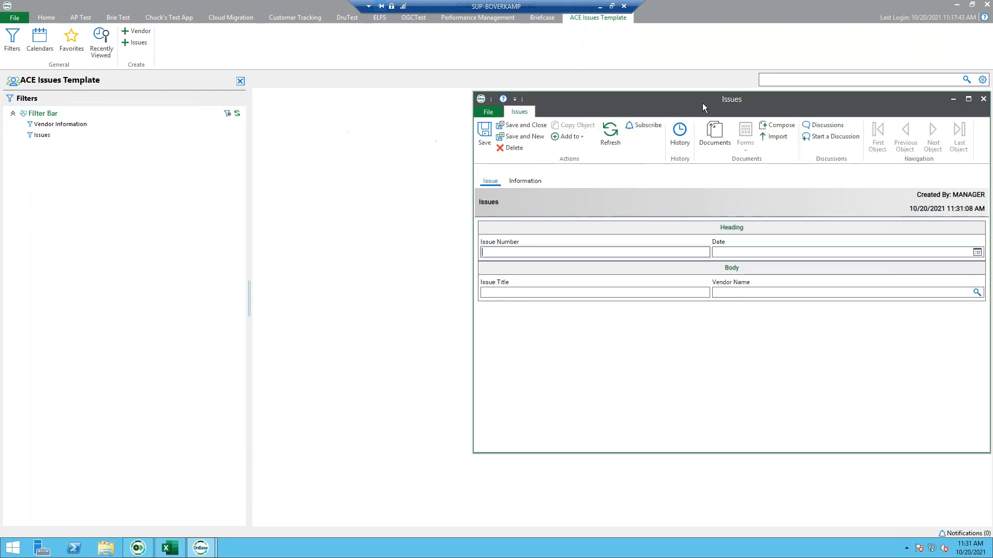
- Place the ACETemplate sheet beside the Issues form and compare its Issue and Information pages
click(170, 550)
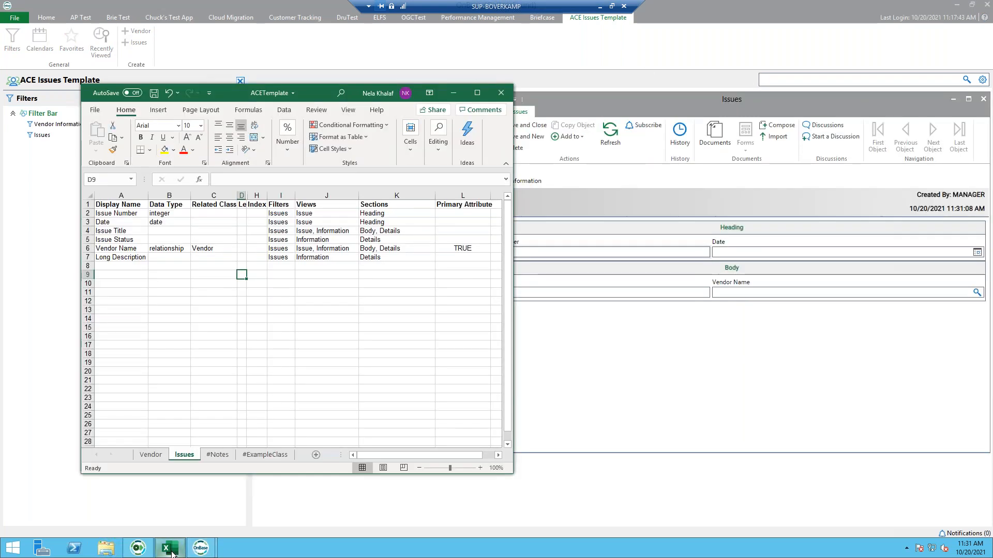
drag(302, 91, 226, 86)
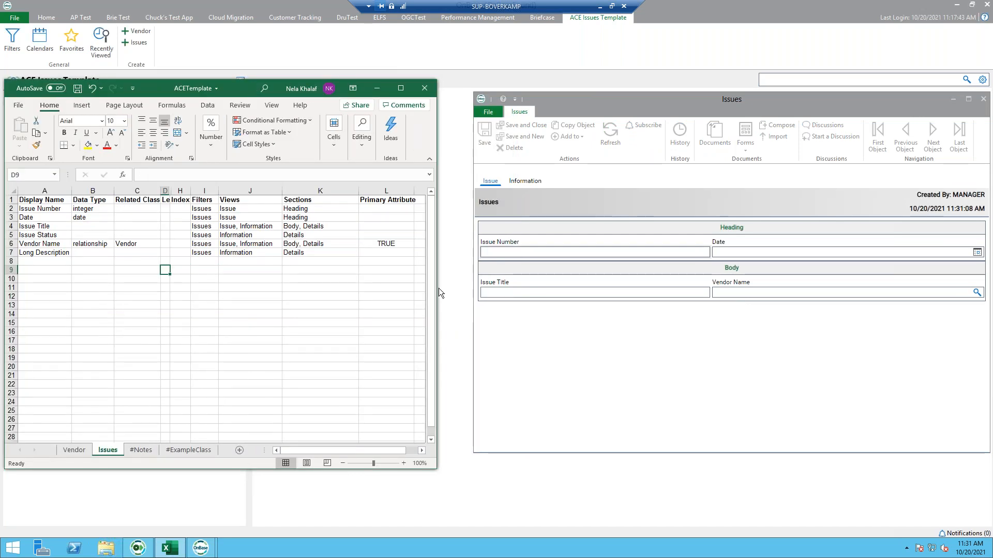
click(564, 100)
drag(564, 101, 548, 98)
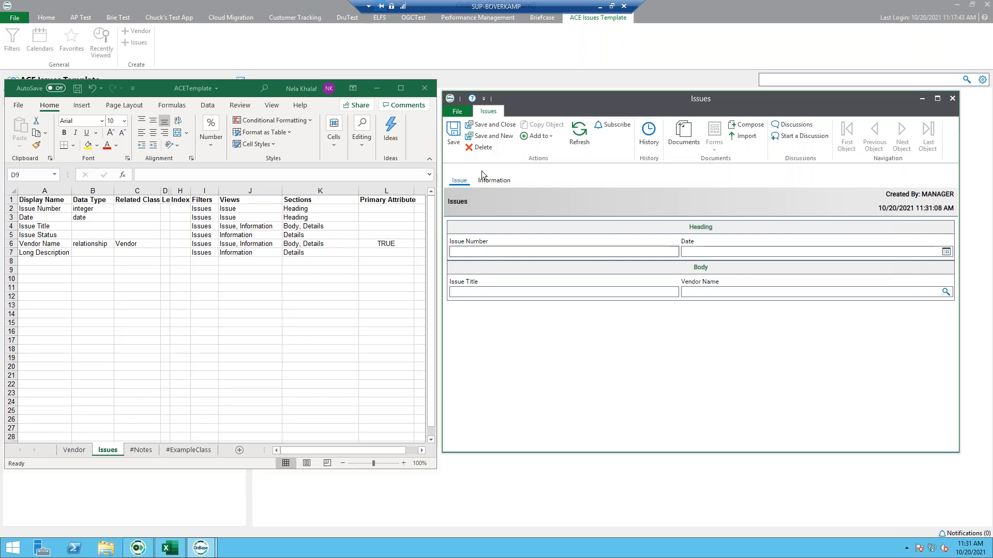
click(496, 182)
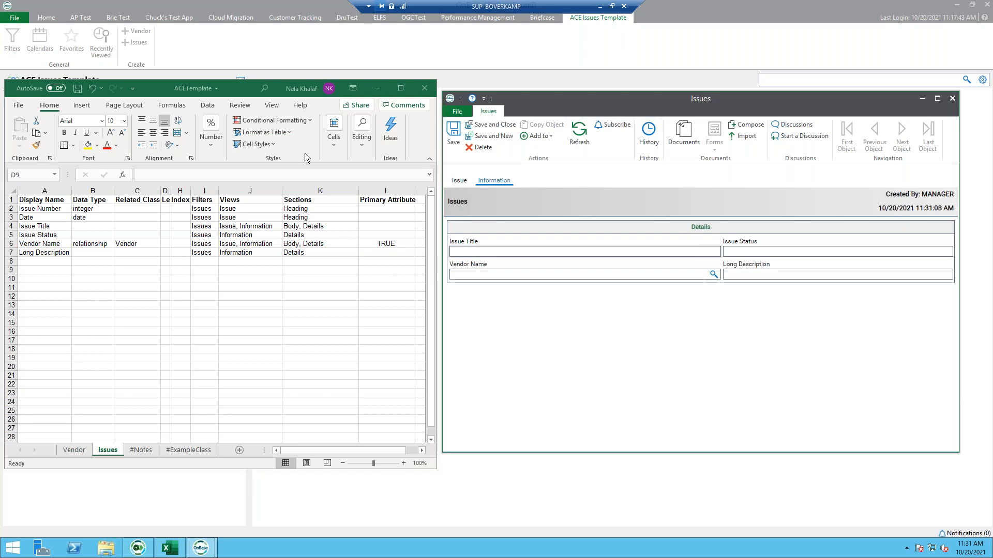
click(311, 231)
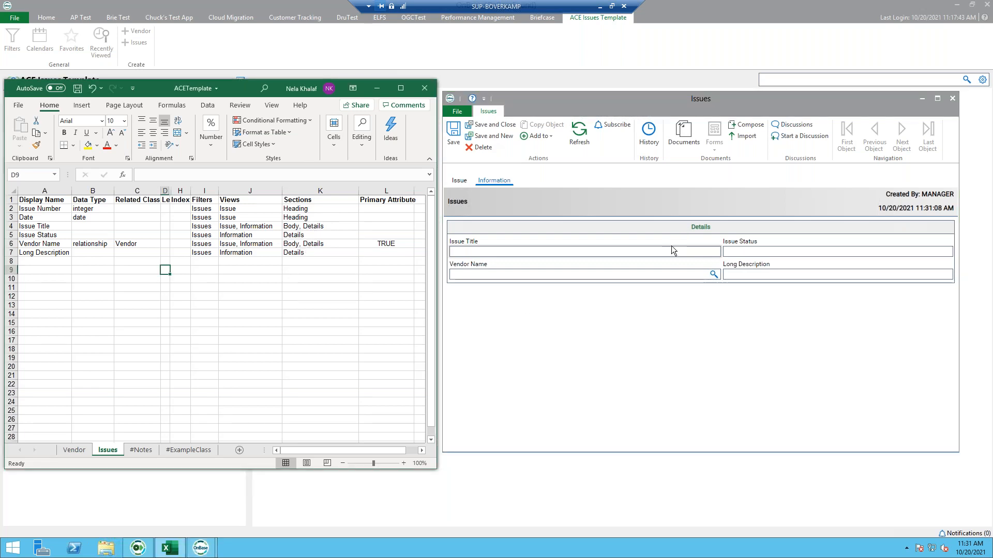
click(460, 180)
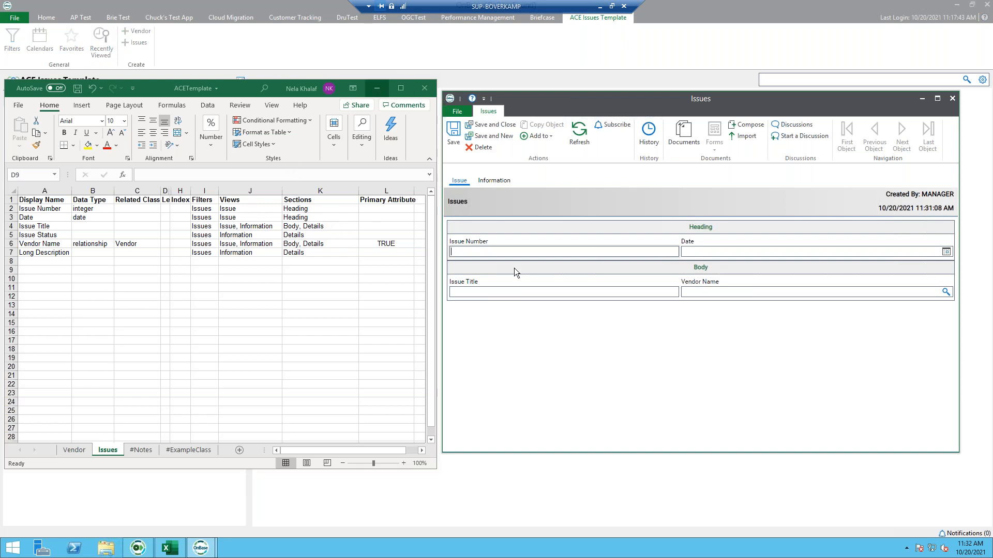
click(485, 180)
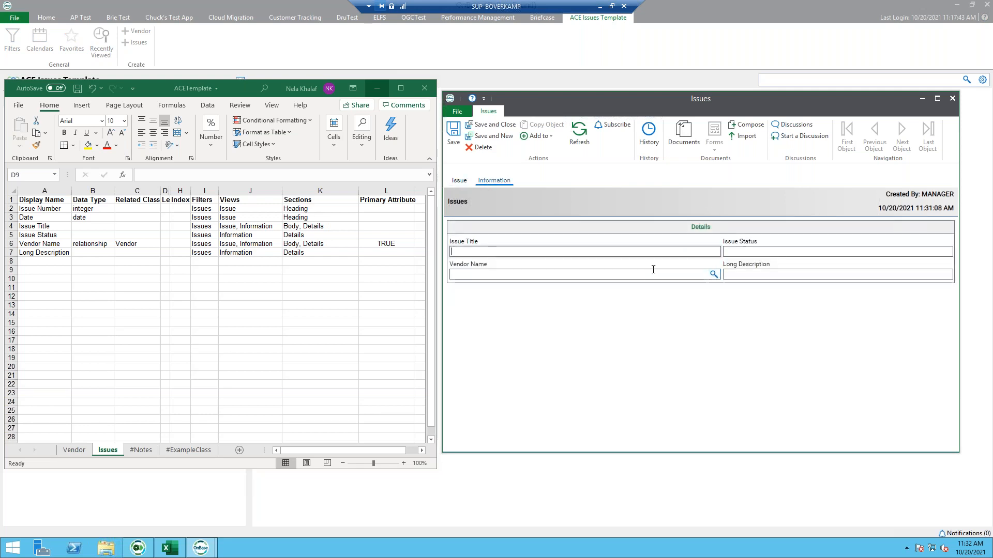
- Set the issue's Vendor Name to Mcdonalds from the vendor list
click(715, 275)
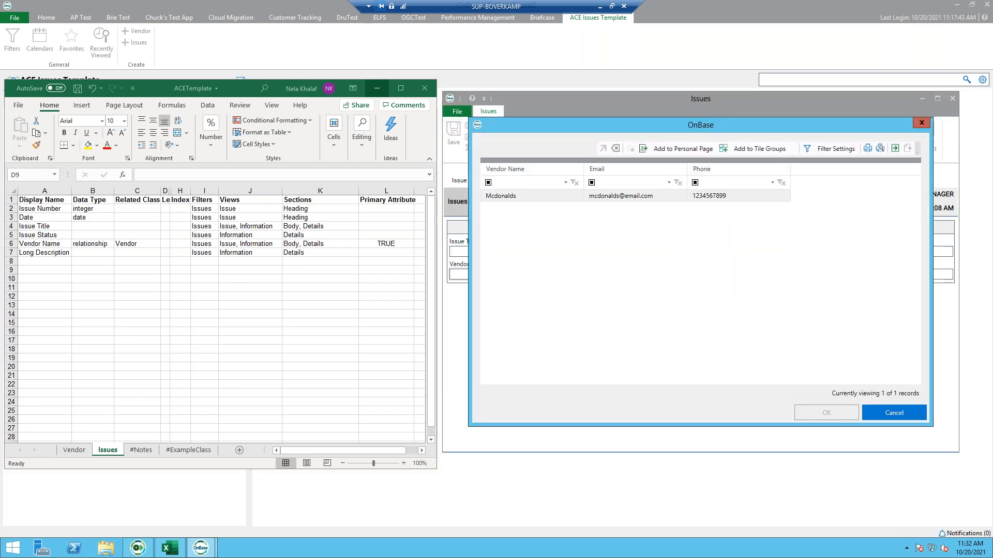
click(893, 413)
click(714, 274)
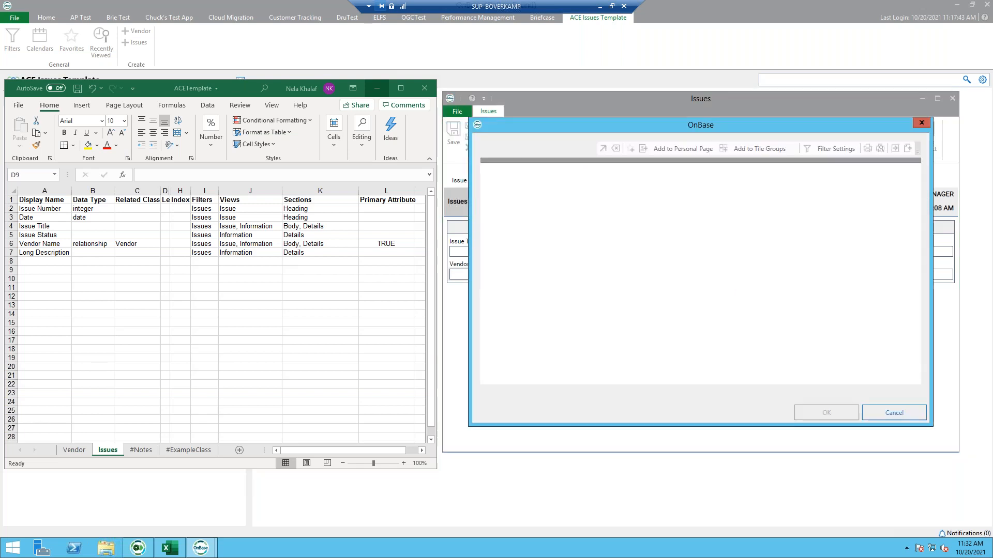
click(543, 196)
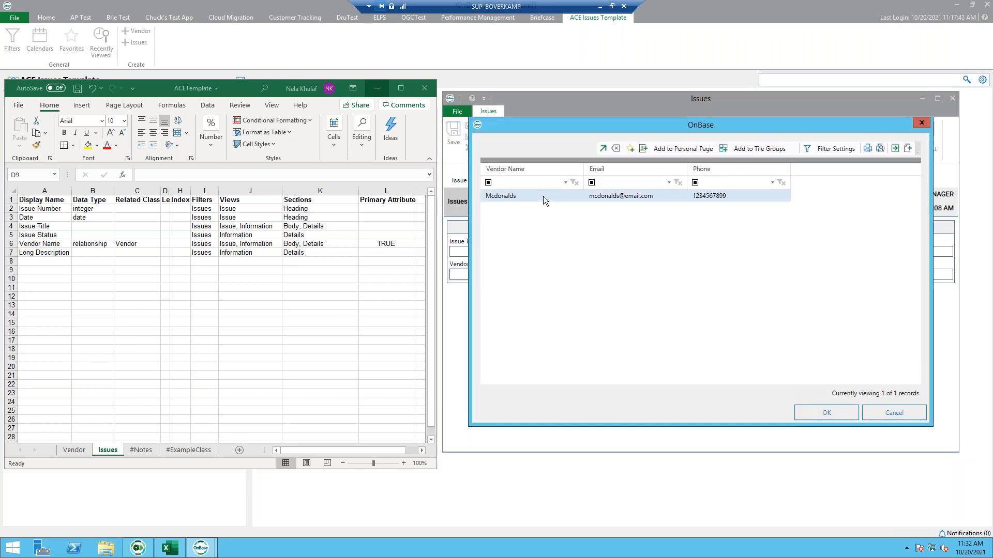
double_click(543, 196)
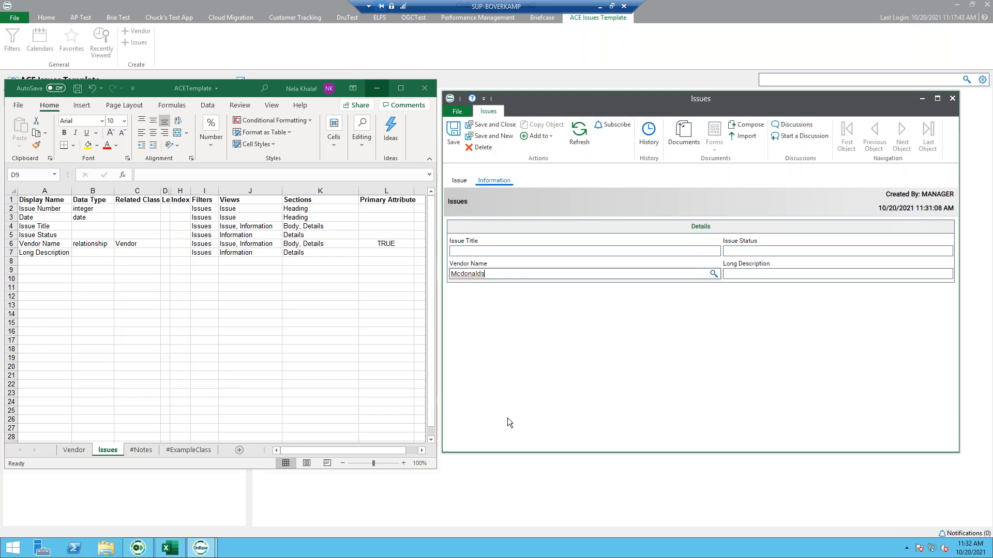
click(713, 275)
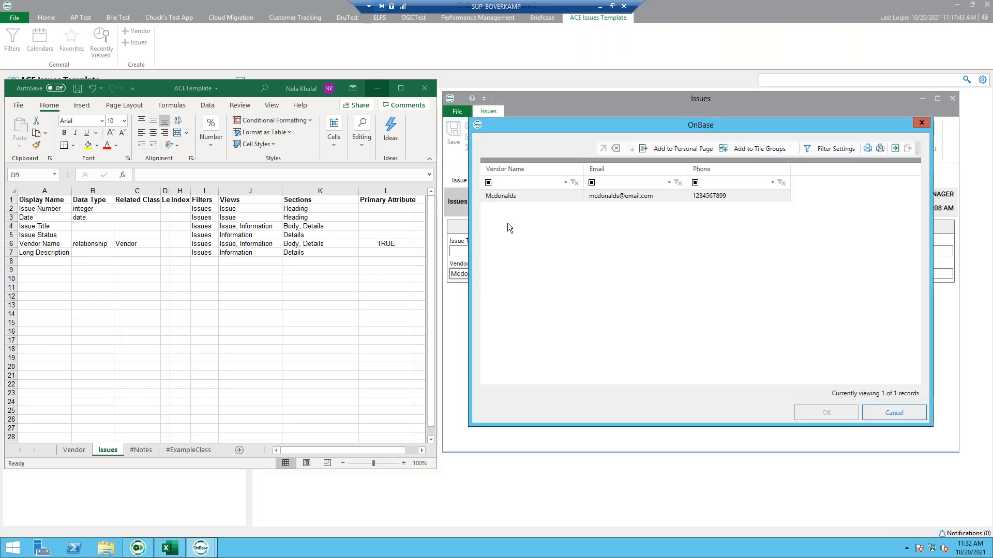
double_click(517, 197)
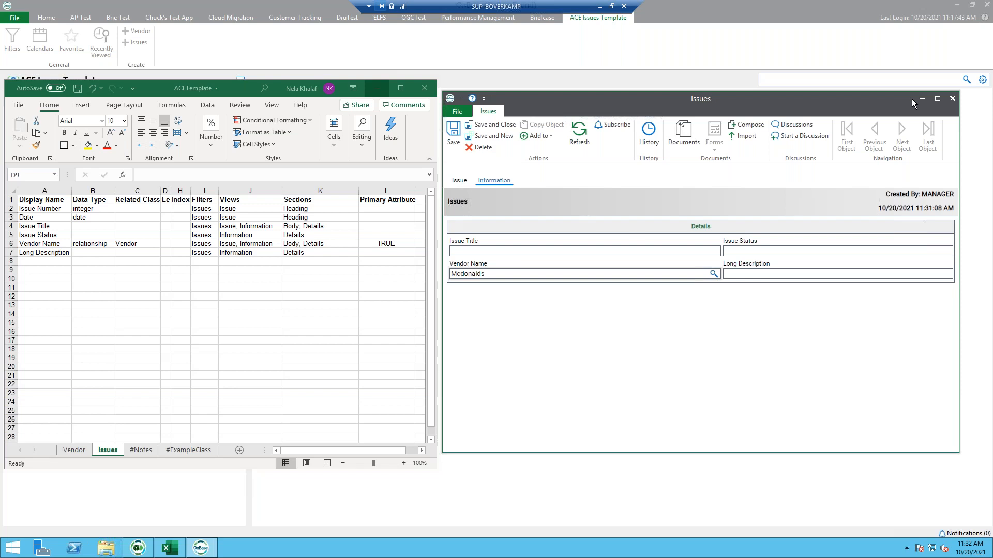
- Close the ACETemplate workbook without saving and discard the unsaved Issues form
click(952, 98)
click(424, 88)
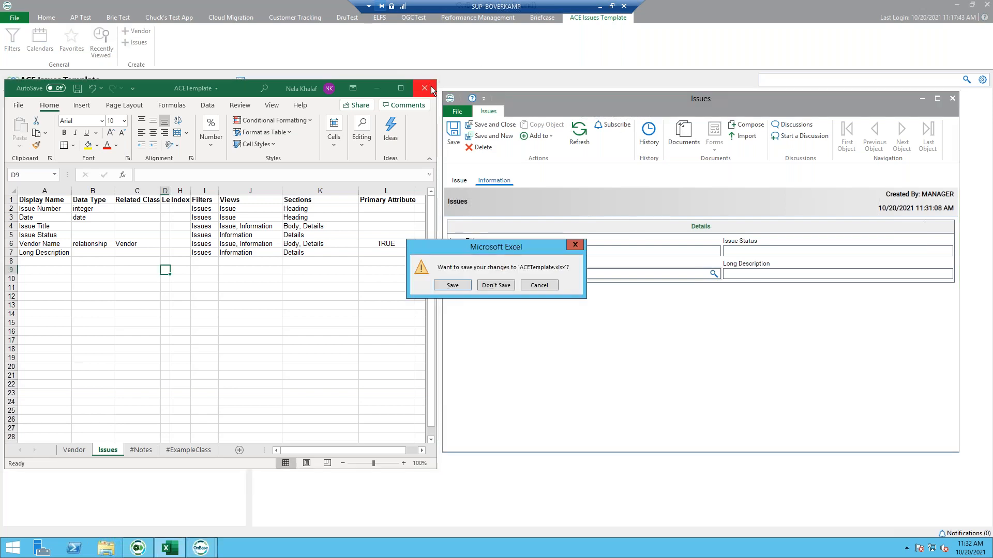
click(497, 285)
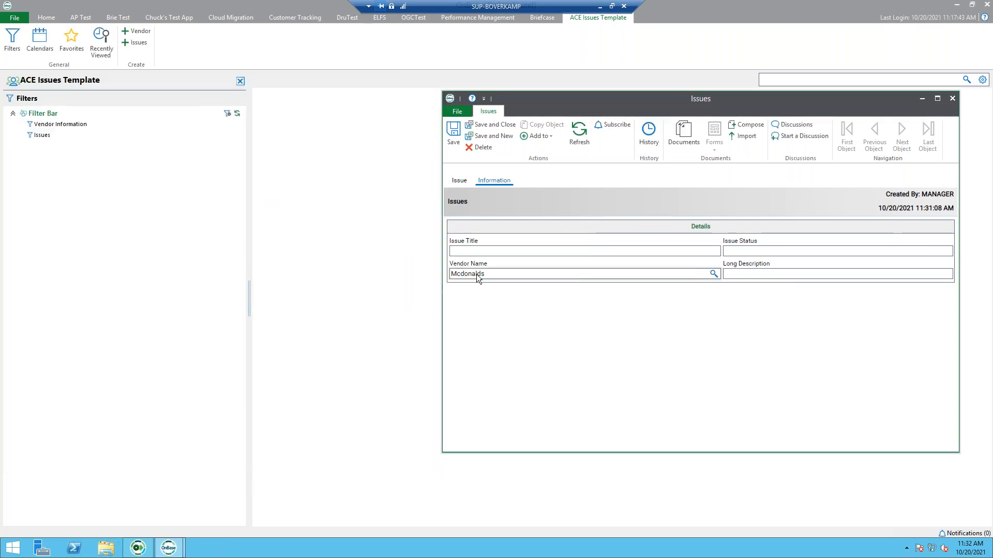
drag(859, 101, 734, 120)
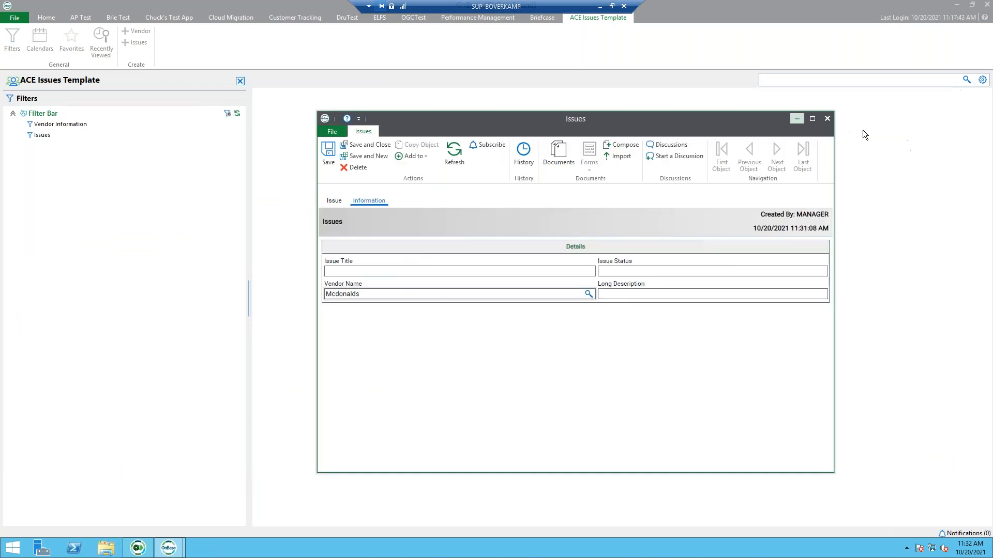
click(828, 119)
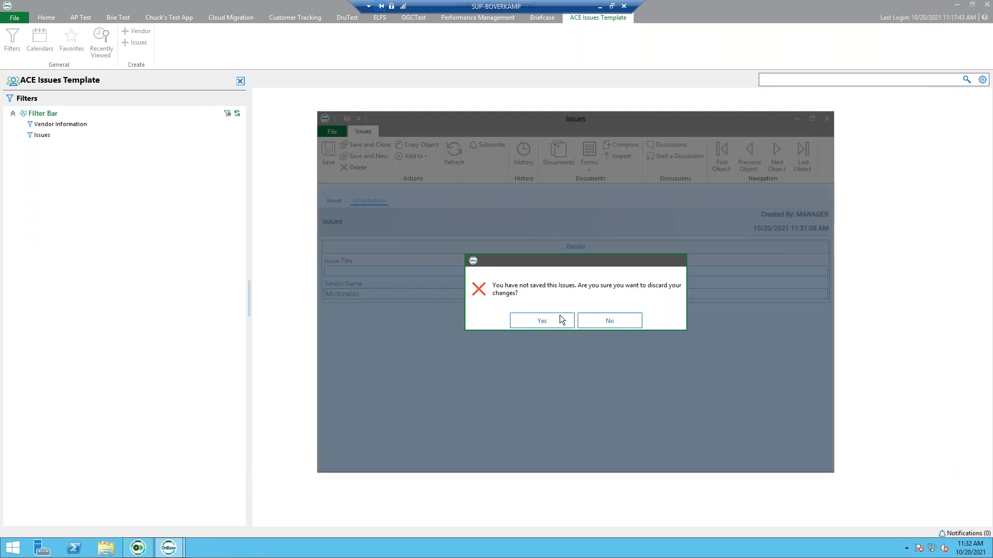
click(562, 319)
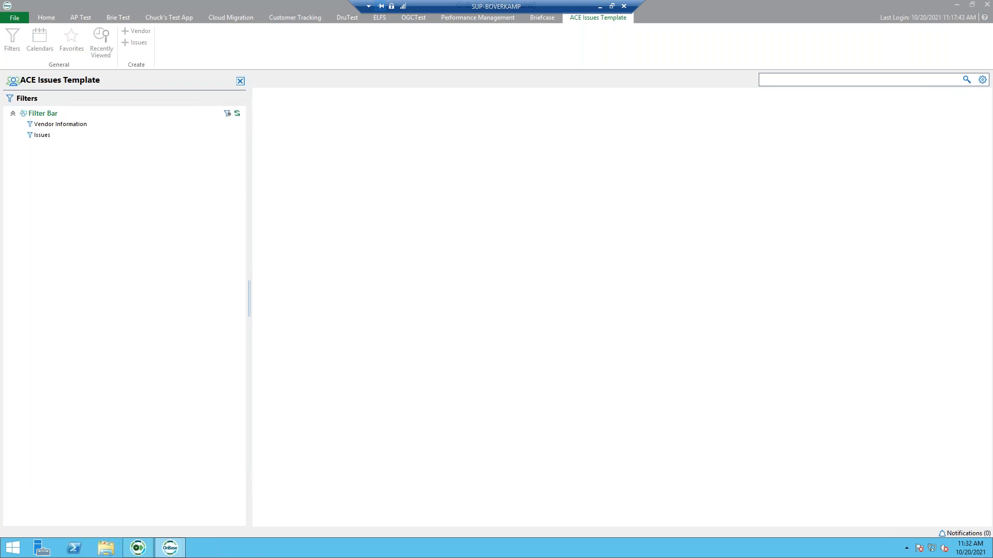